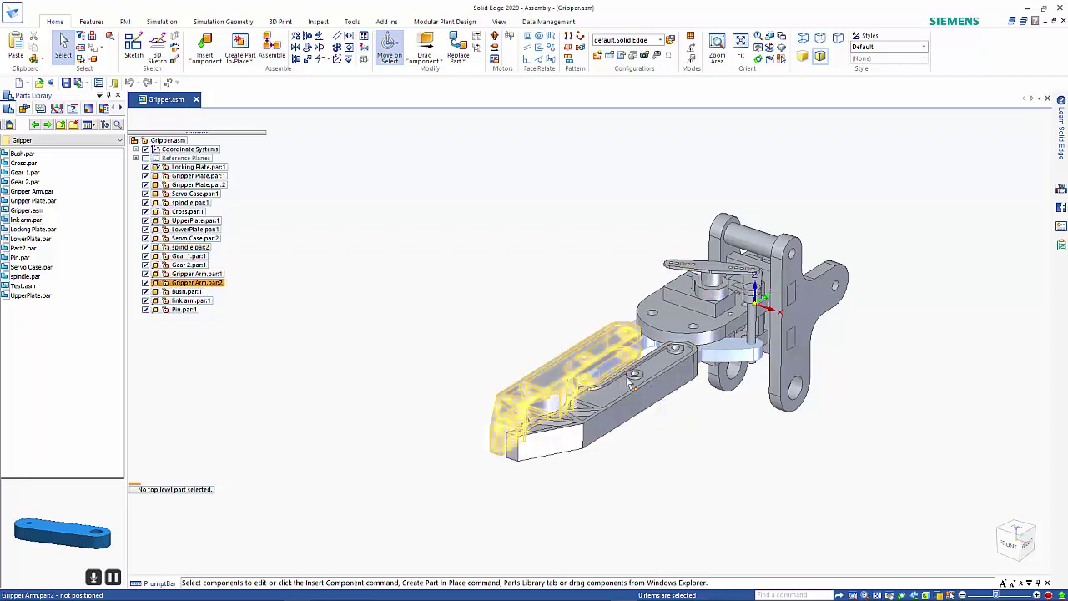
# - Create a rotational motor on spindle.par:1 with a speed of 15 deg/s and a limit of 90°
pyautogui.moveTo(859, 380); pyautogui.dragTo(811, 395, button='middle')
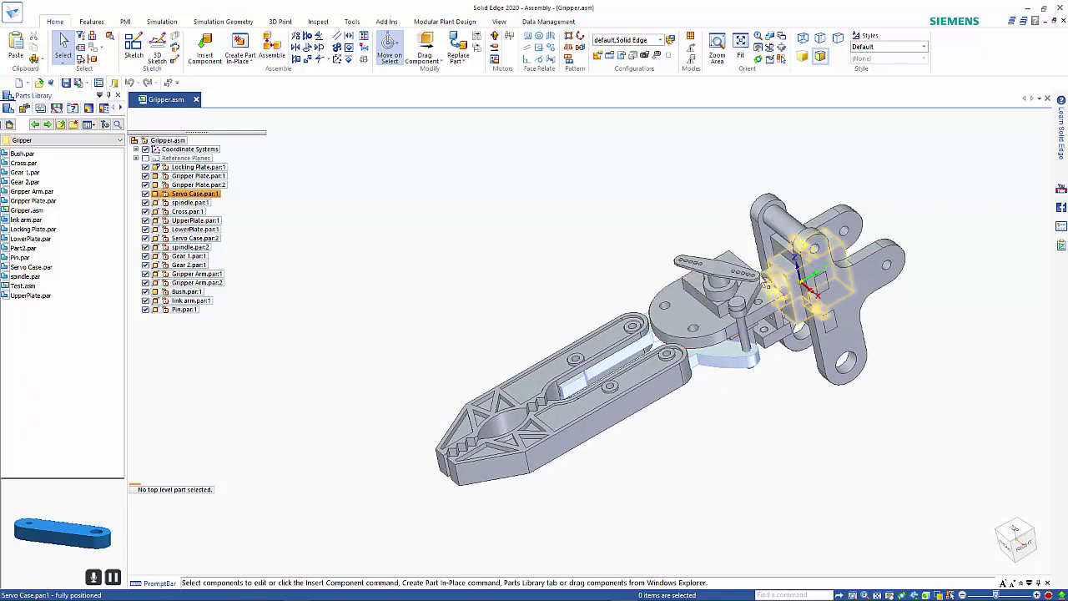
pyautogui.moveTo(806, 401); pyautogui.dragTo(834, 365, button='middle')
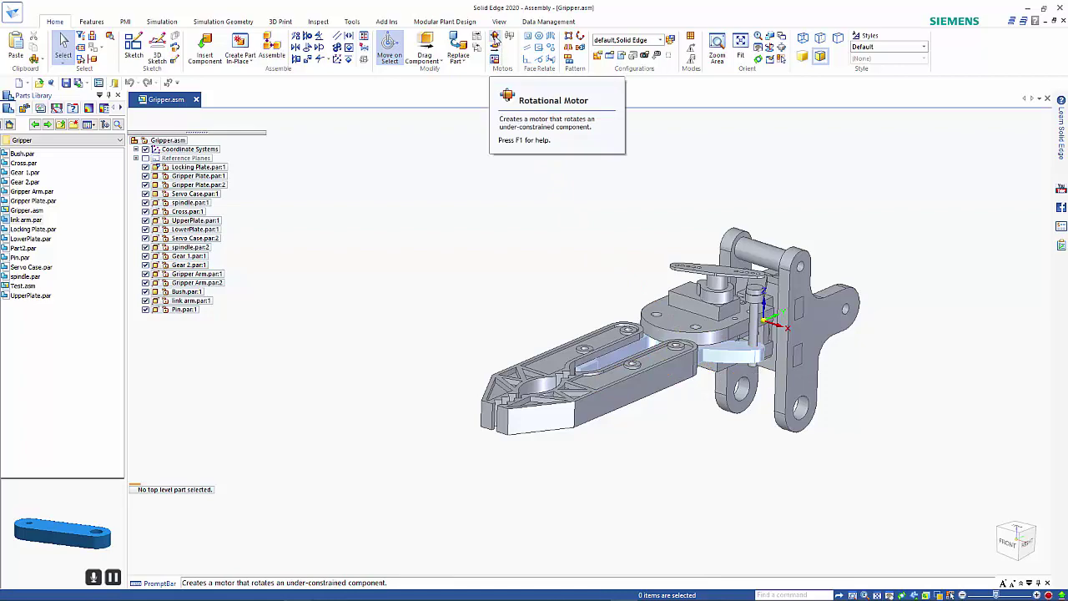
pyautogui.click(496, 39)
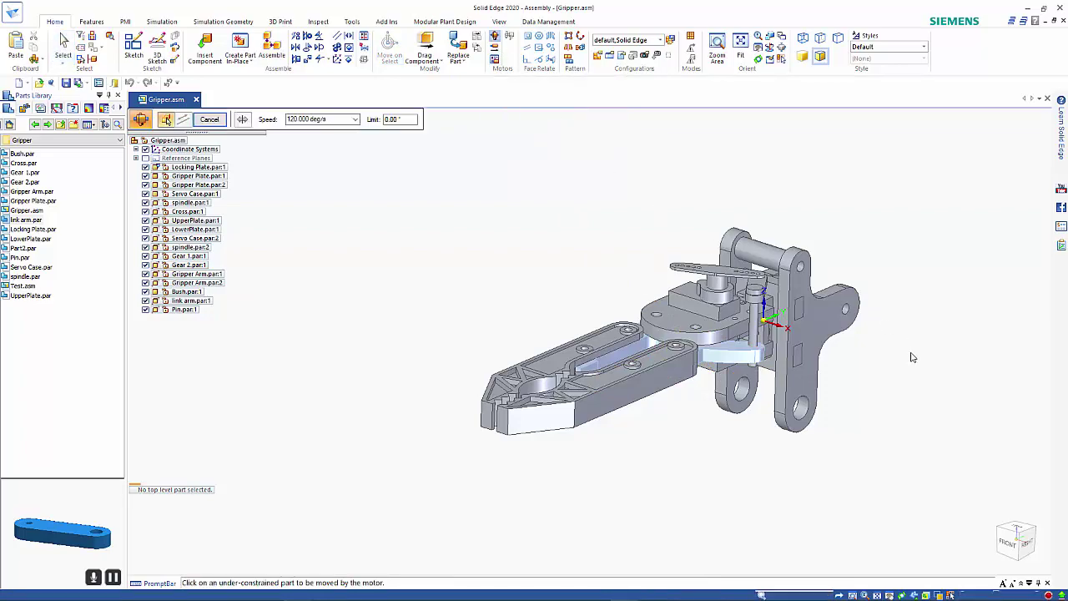
pyautogui.moveTo(913, 357); pyautogui.dragTo(822, 376, button='middle')
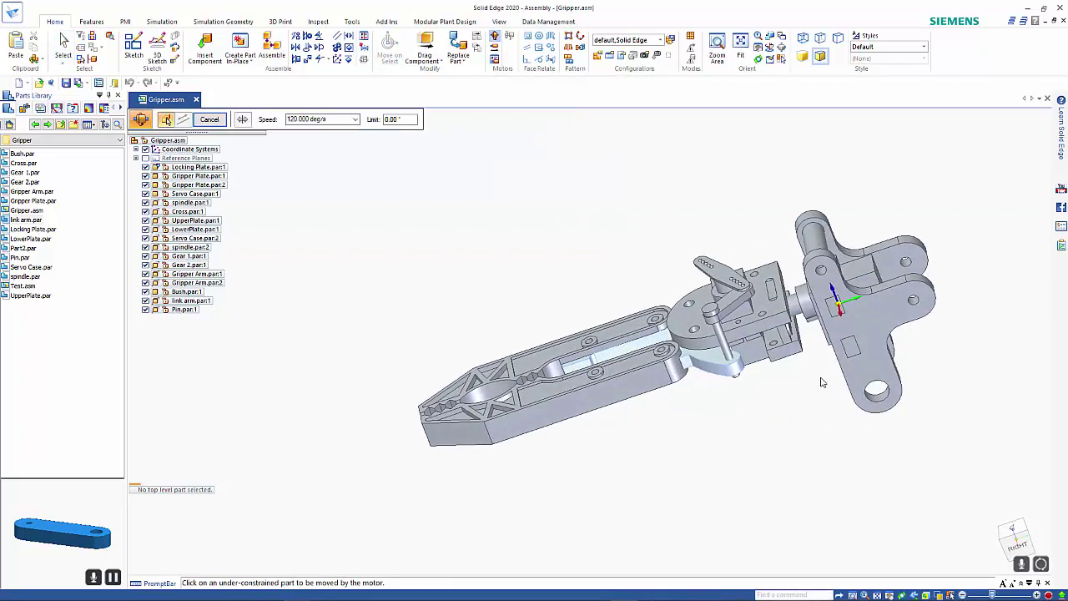
pyautogui.click(794, 320)
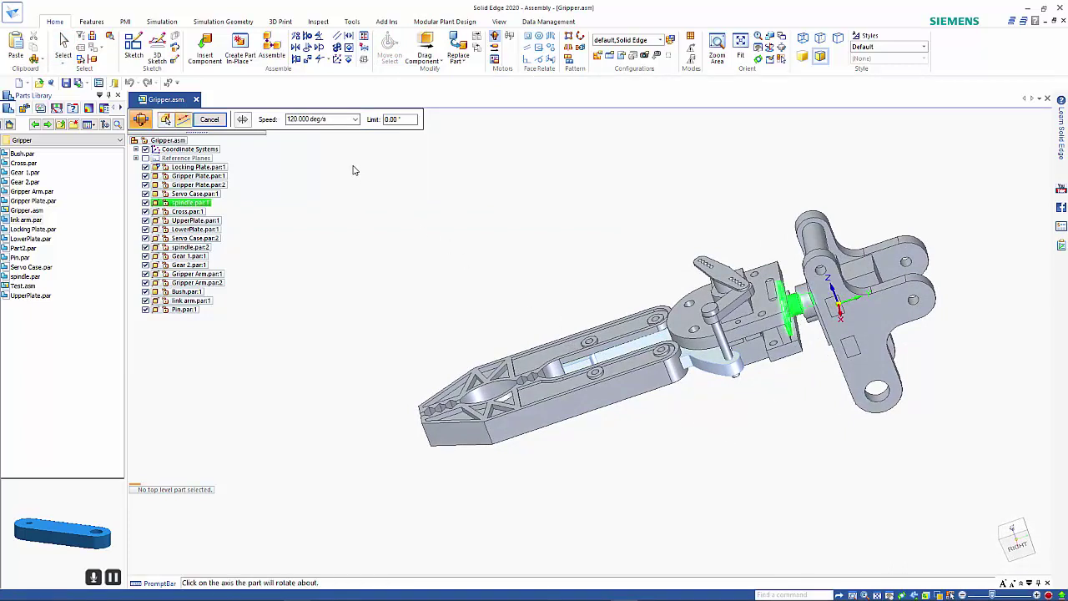
pyautogui.click(387, 120)
pyautogui.write('9')
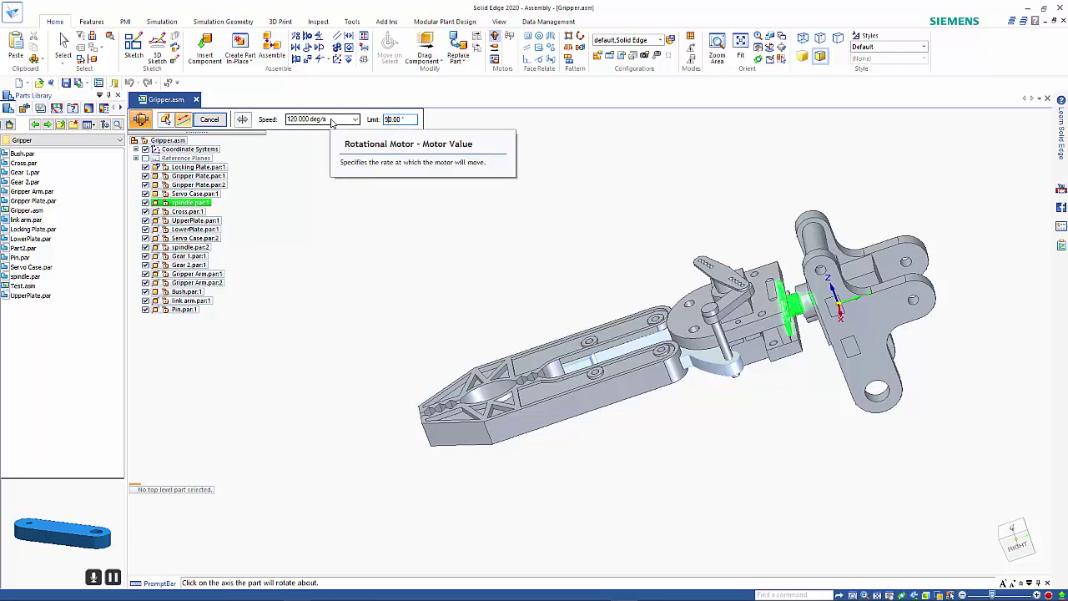
pyautogui.click(331, 122)
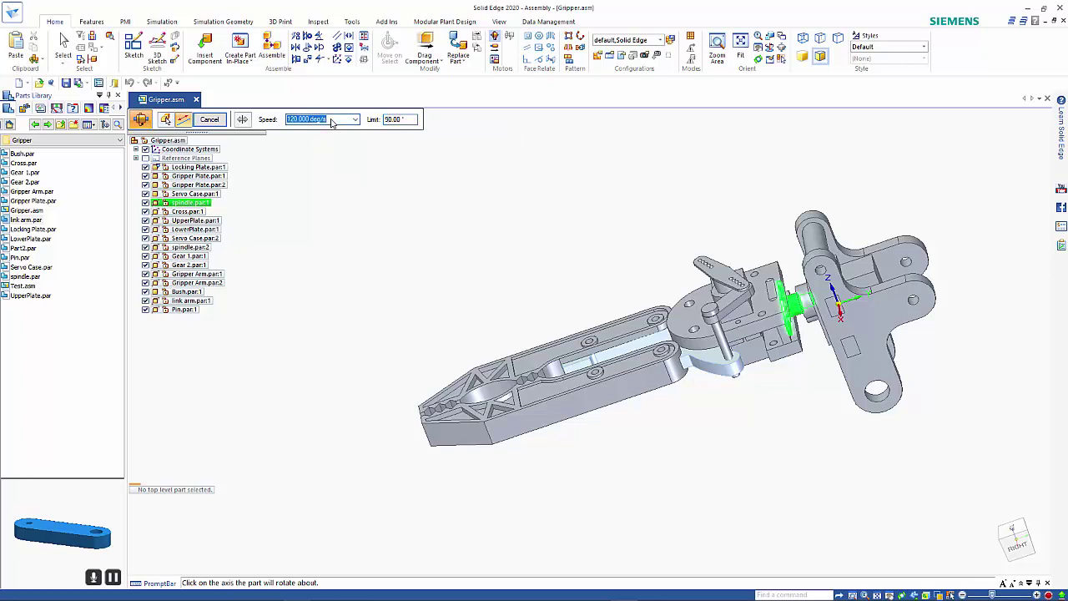
pyautogui.write('15')
pyautogui.press('Tab')
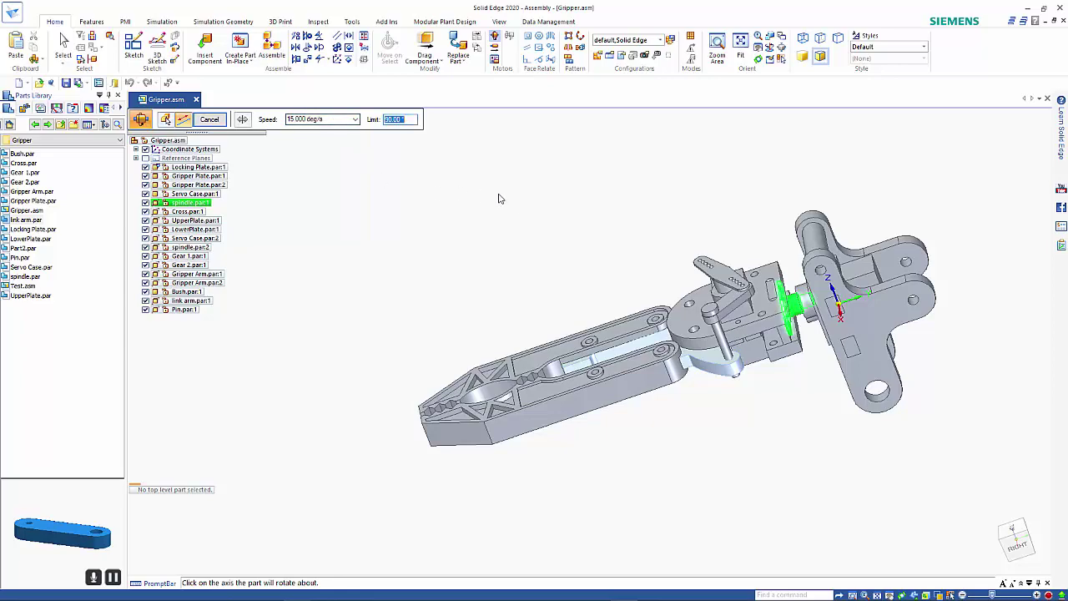
# - Use the spindle's own centre line as the motor's rotation axis, flip its direction and finish the motor
pyautogui.moveTo(529, 208); pyautogui.dragTo(626, 223, button='middle')
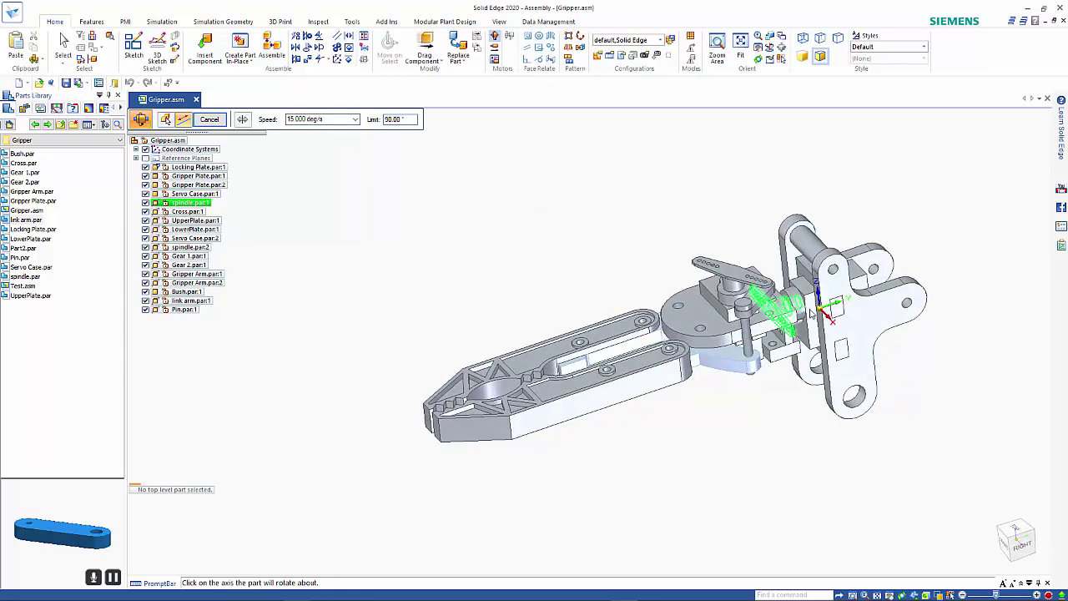
pyautogui.scroll(5, 816, 311)
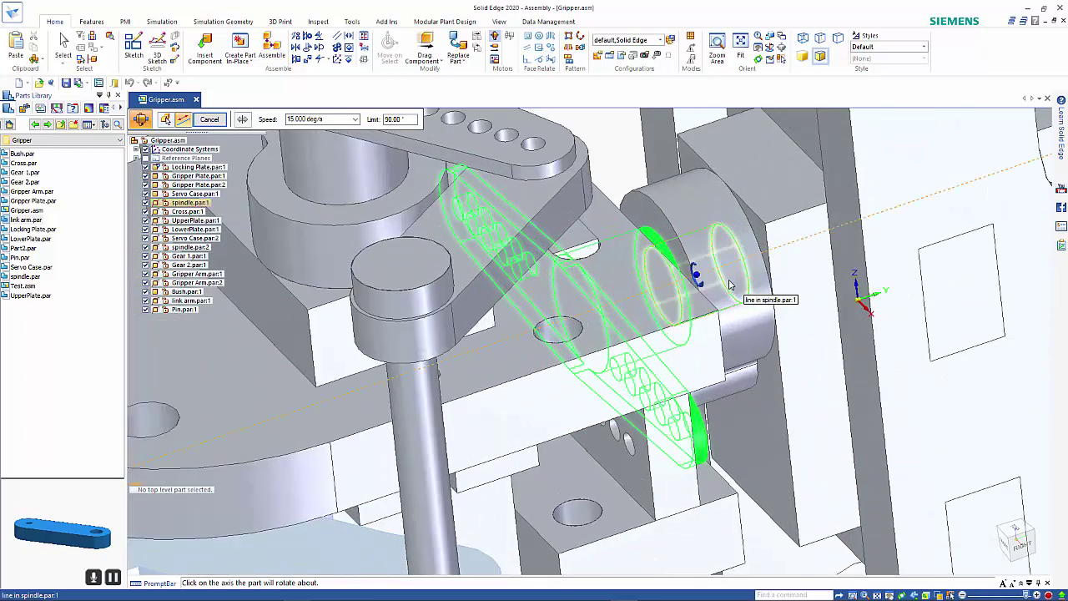
pyautogui.click(729, 284)
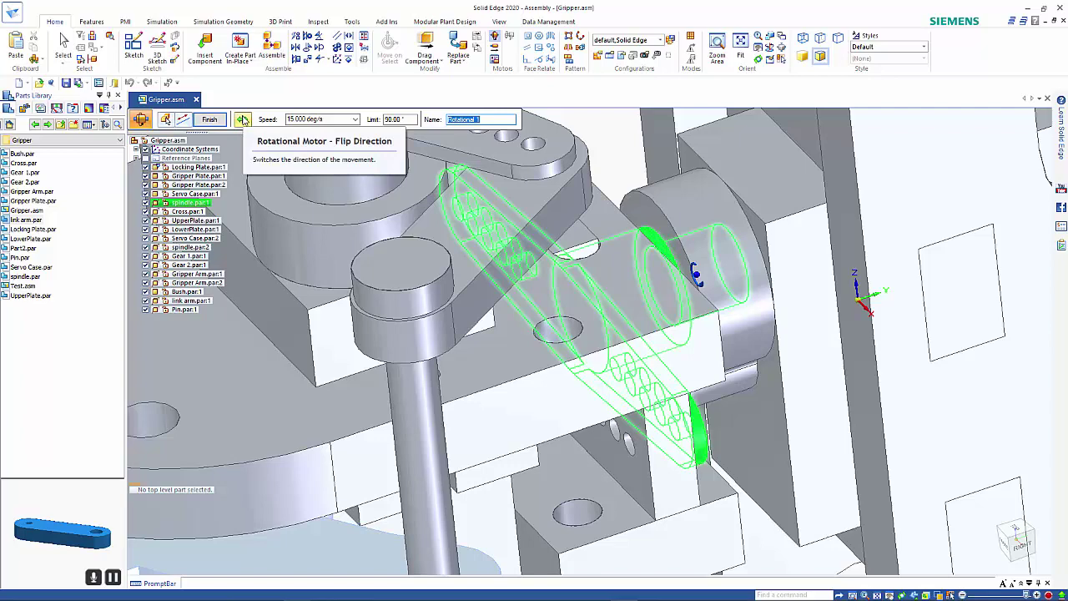
pyautogui.click(242, 119)
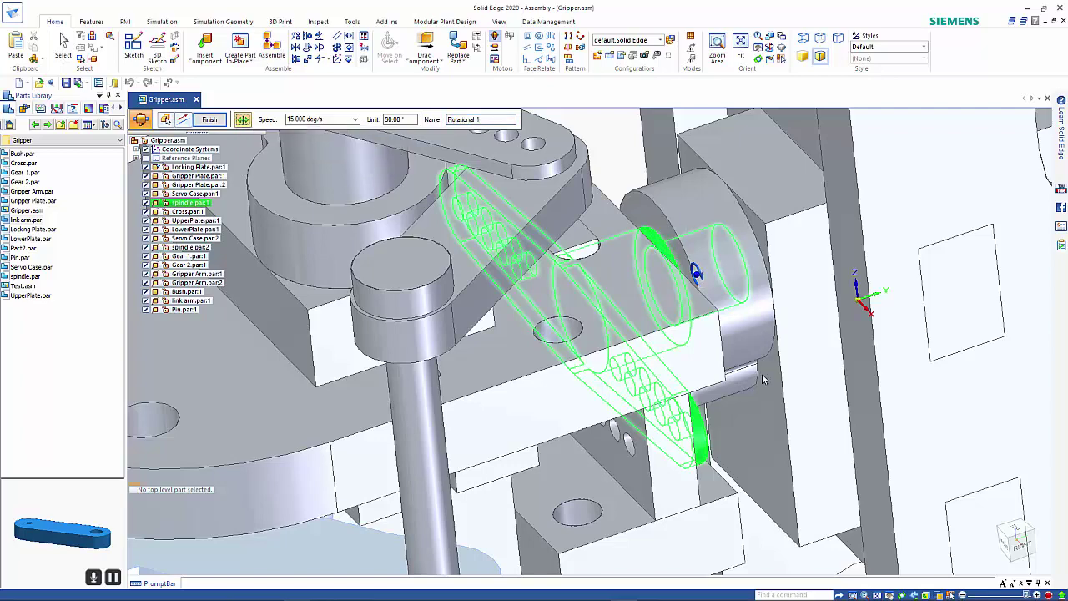
pyautogui.scroll(-5, 765, 379)
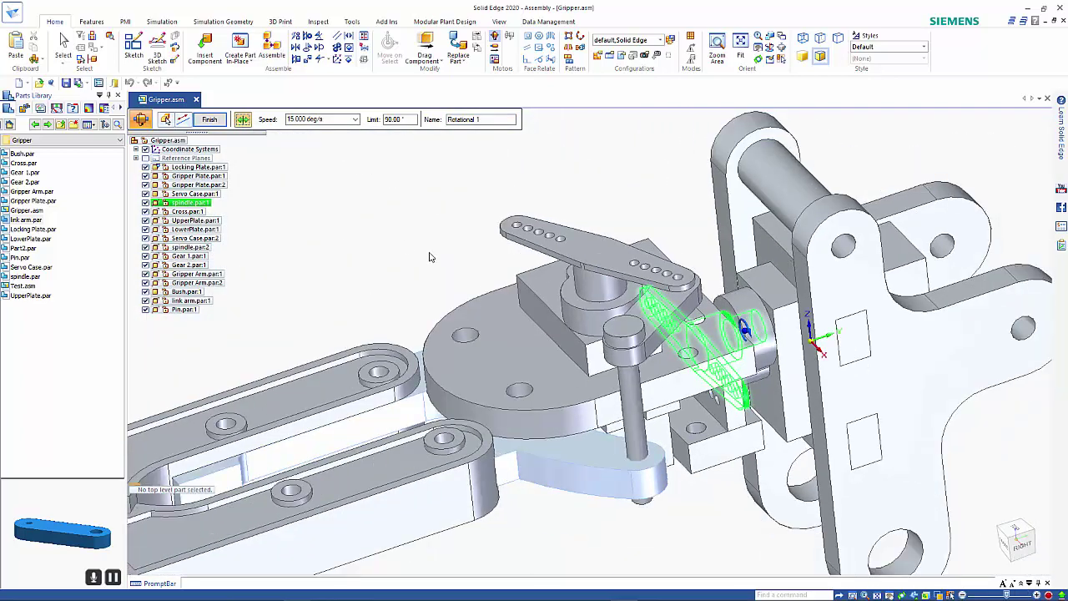
pyautogui.press('Return')
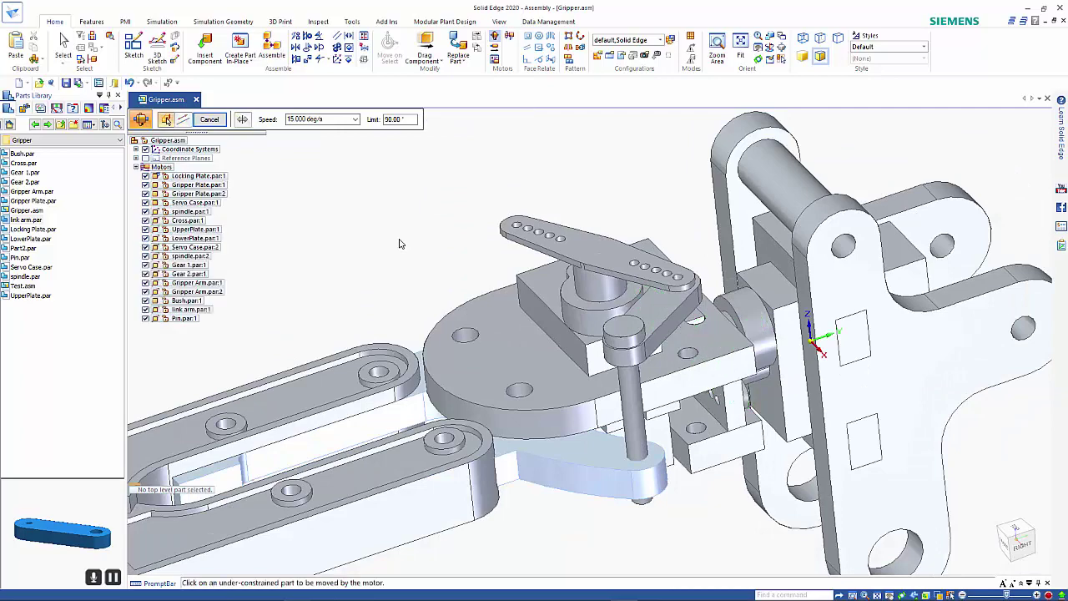
# - Place a second rotational motor on spindle.par:2 about the spindle's own axis and flip its direction
pyautogui.moveTo(399, 243); pyautogui.dragTo(419, 221, button='middle')
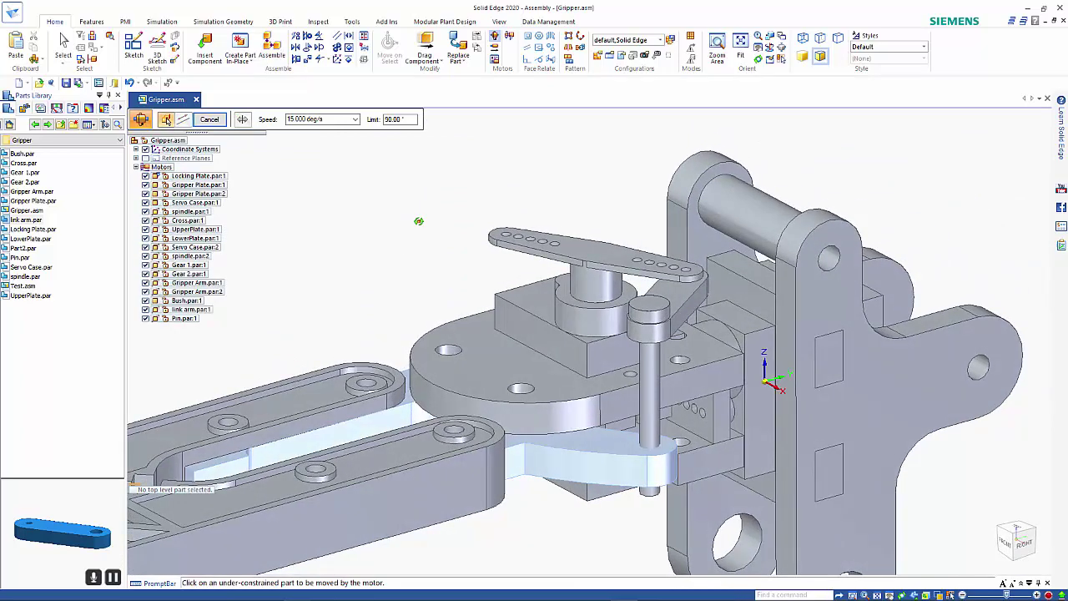
pyautogui.click(600, 274)
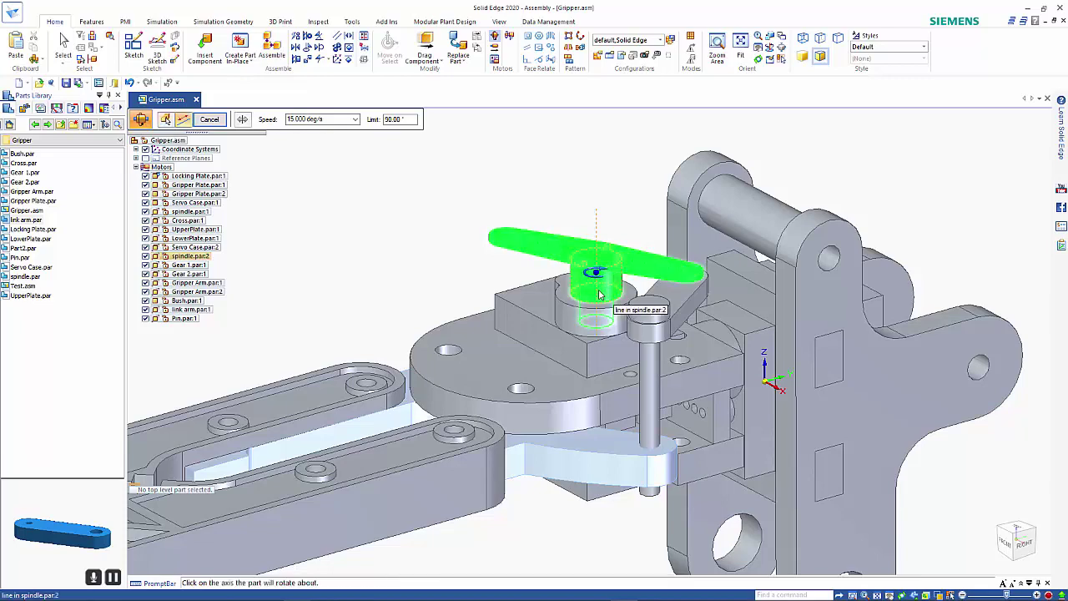
pyautogui.click(599, 292)
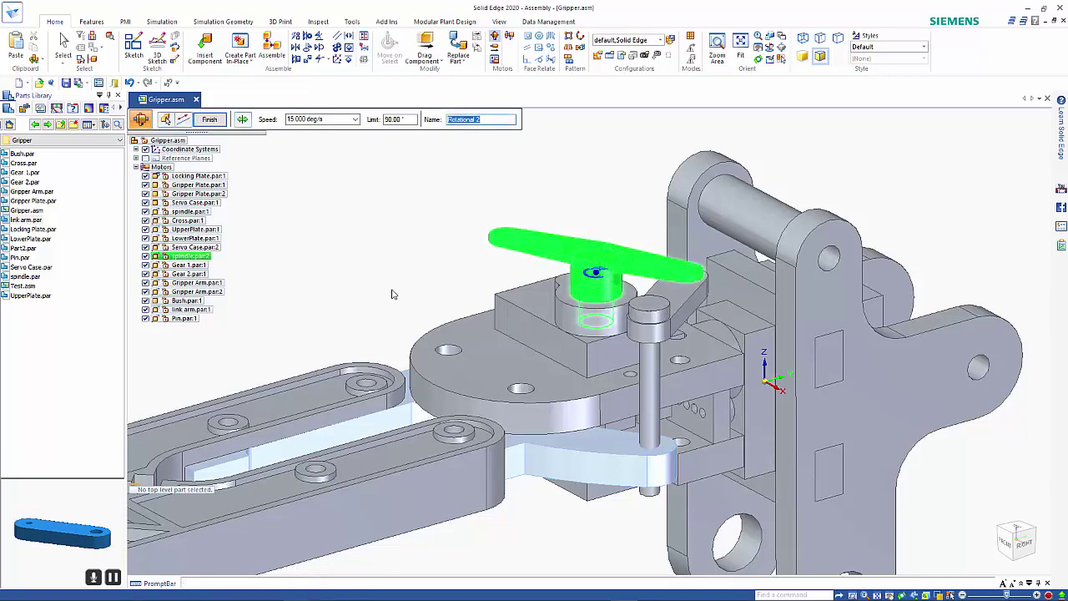
pyautogui.moveTo(391, 288); pyautogui.dragTo(427, 473, button='middle')
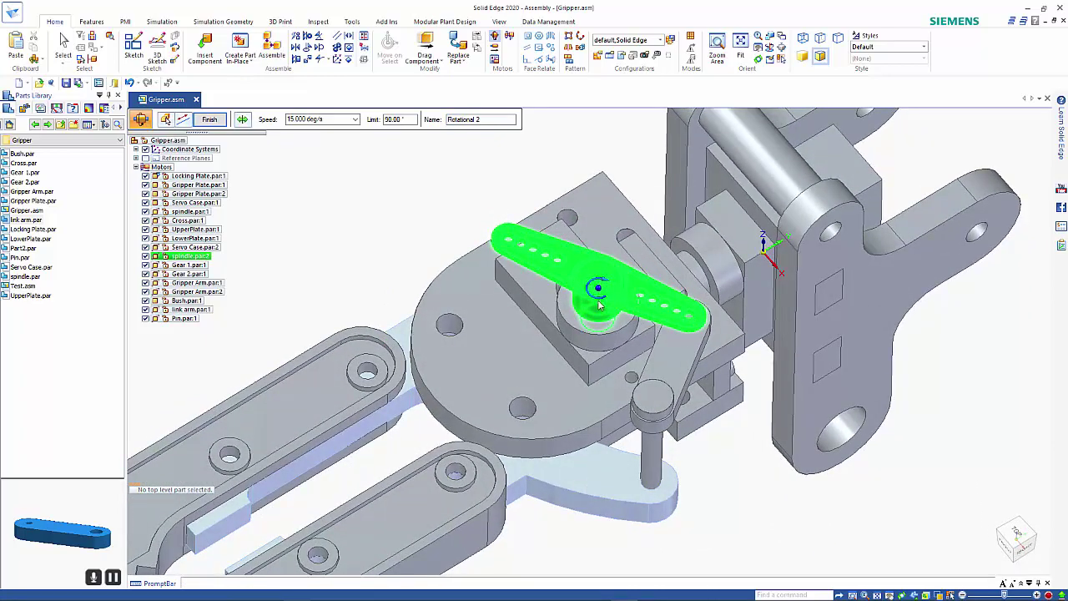
pyautogui.click(242, 119)
# - Set the second motor's limit to 25° and its speed to 3 deg/s, then finish it and leave the motor command
pyautogui.click(402, 125)
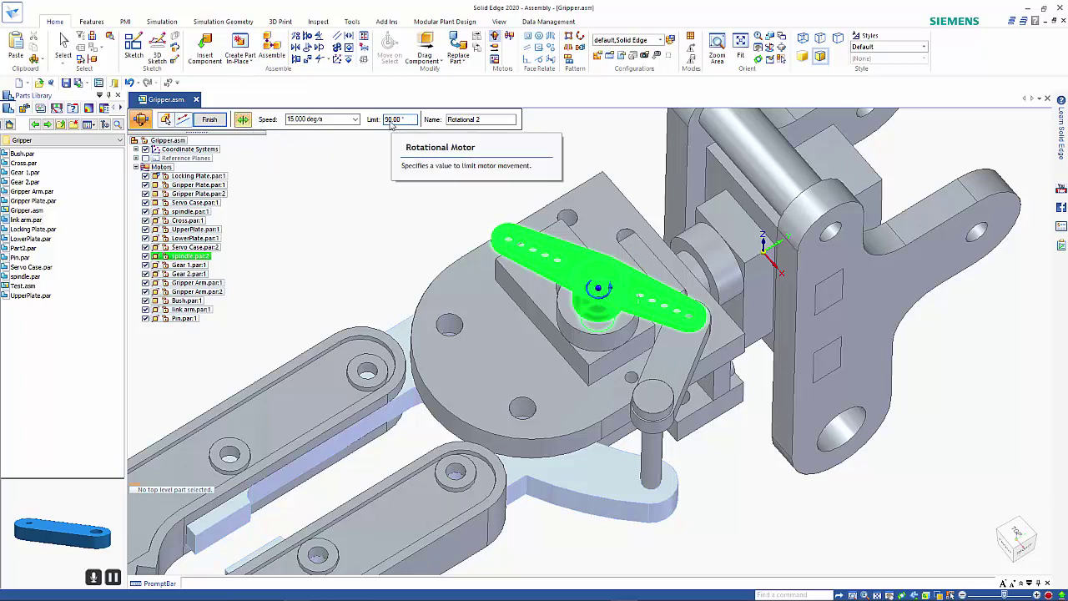
pyautogui.doubleClick(389, 121)
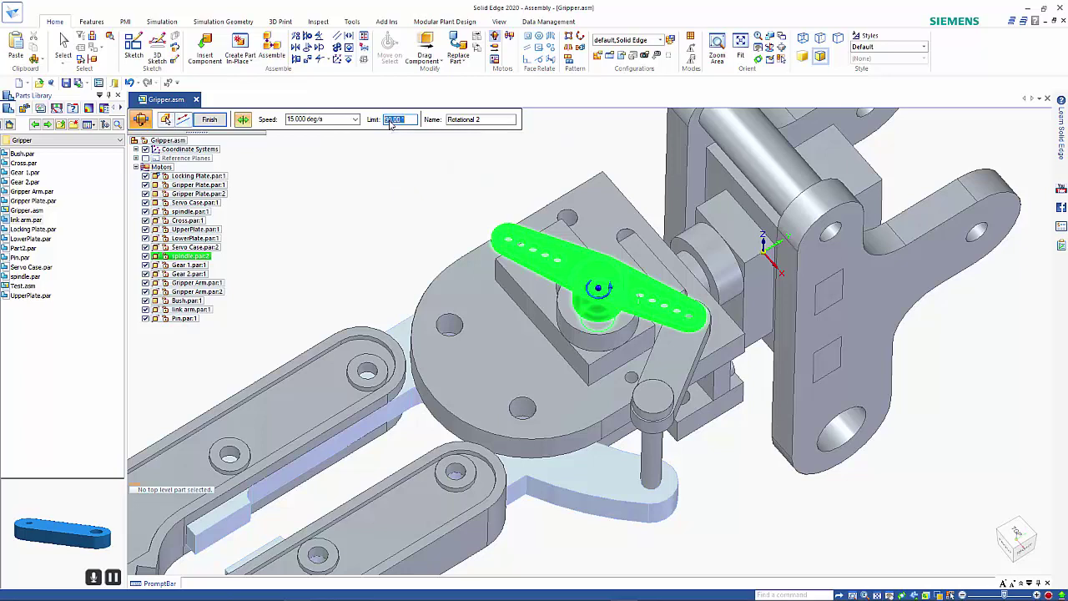
pyautogui.write('25')
pyautogui.press('Return')
pyautogui.hotkey('shift', 'Tab')
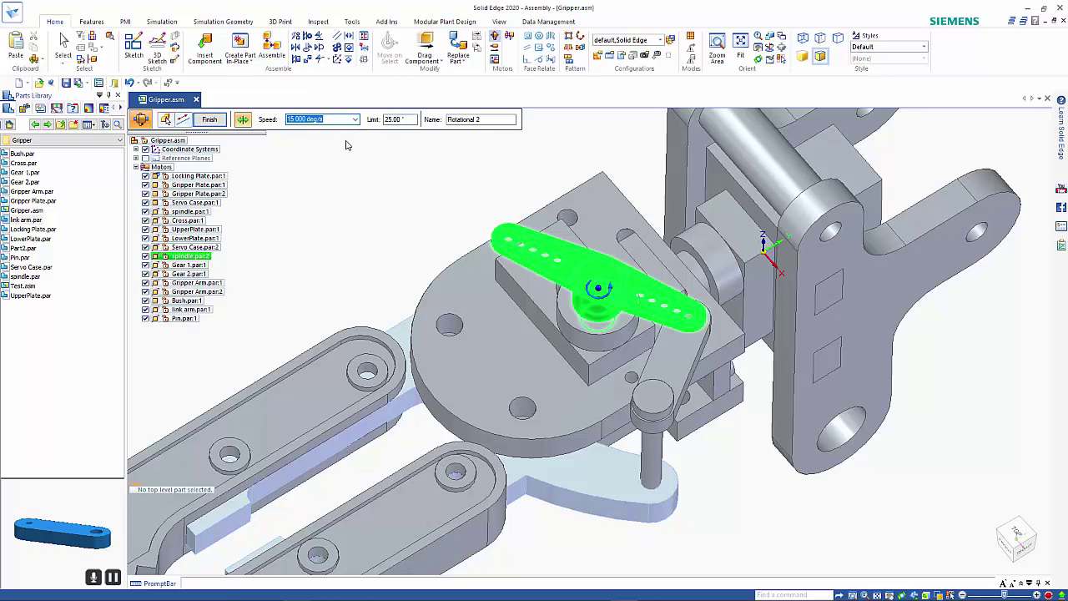
pyautogui.write('3')
pyautogui.press('Tab')
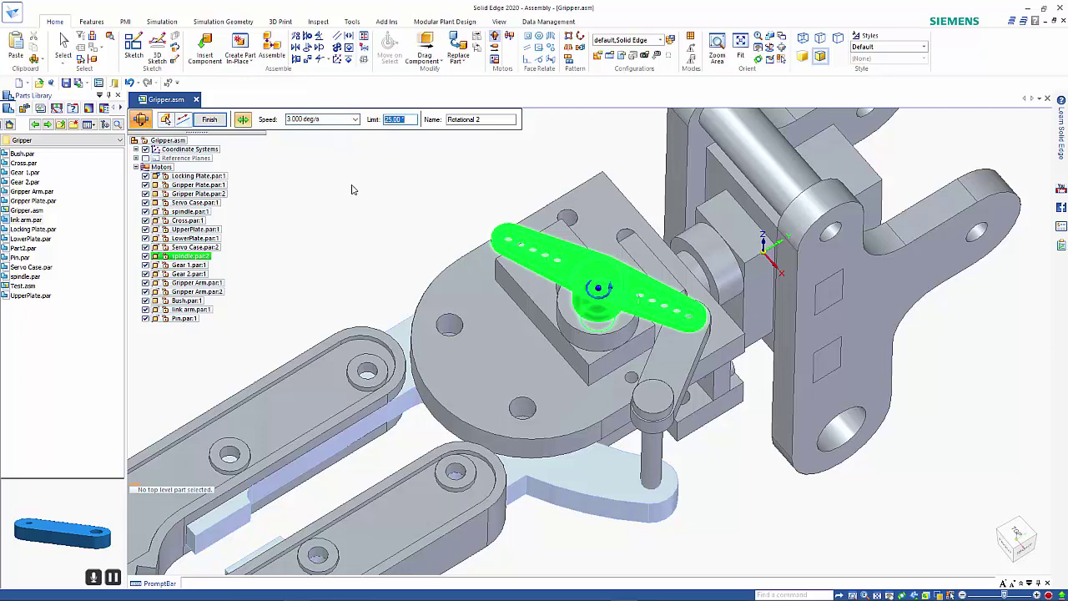
pyautogui.press('Return')
pyautogui.scroll(-3, 357, 215)
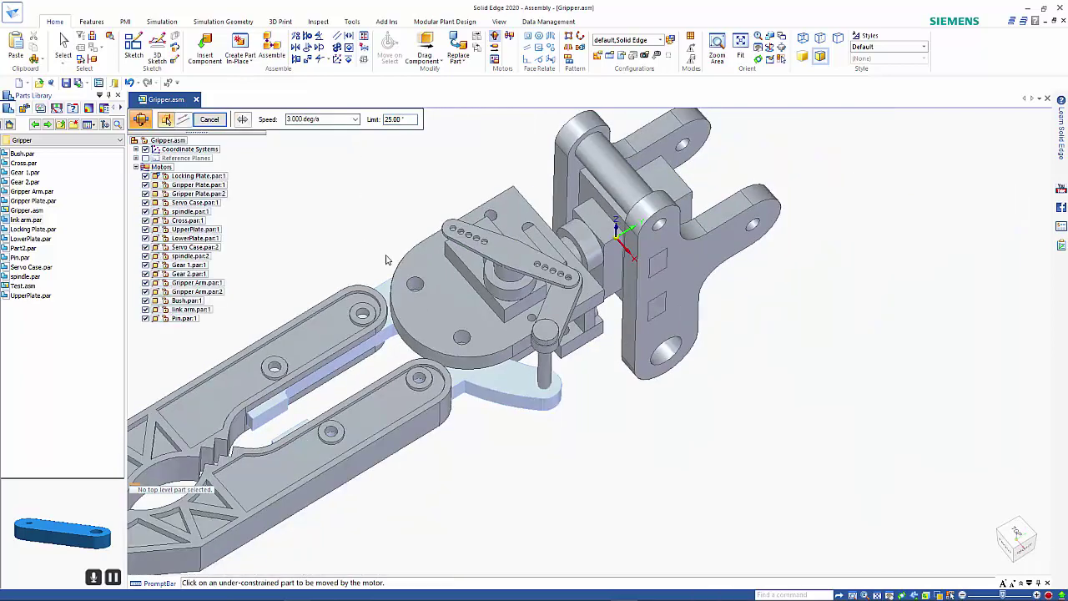
pyautogui.moveTo(615, 435); pyautogui.dragTo(606, 340, button='middle')
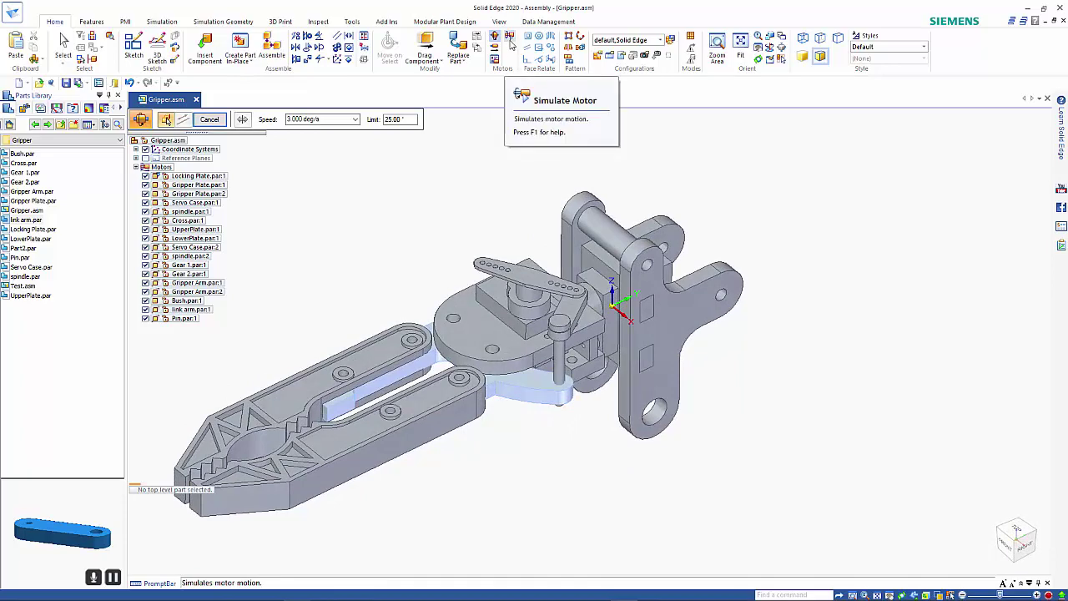
pyautogui.keyDown('shift'); pyautogui.moveTo(526, 453); pyautogui.dragTo(615, 415, button='middle'); pyautogui.keyUp('shift')
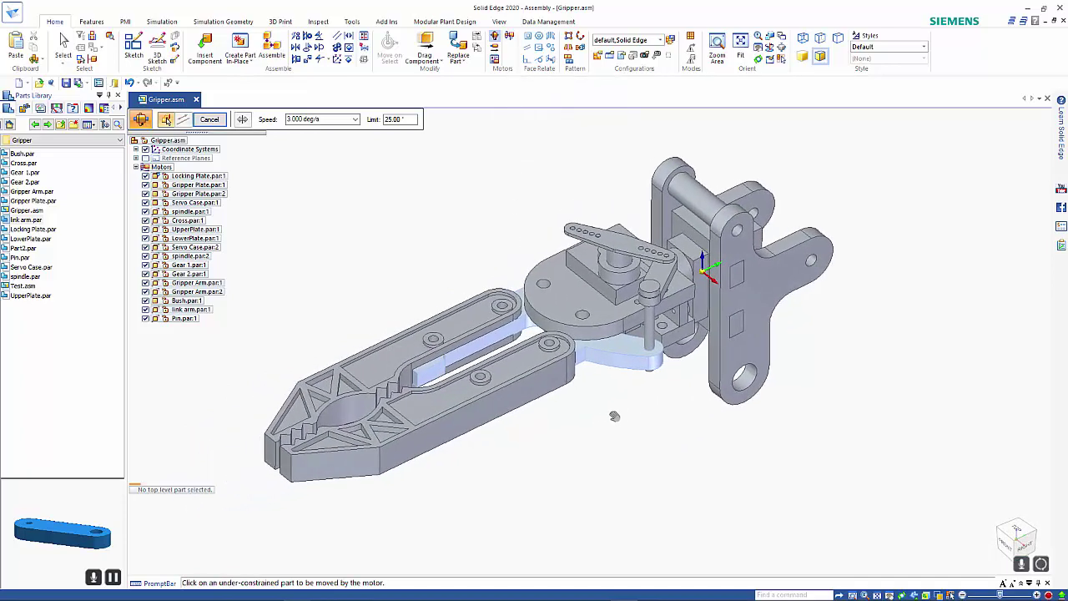
pyautogui.click(209, 119)
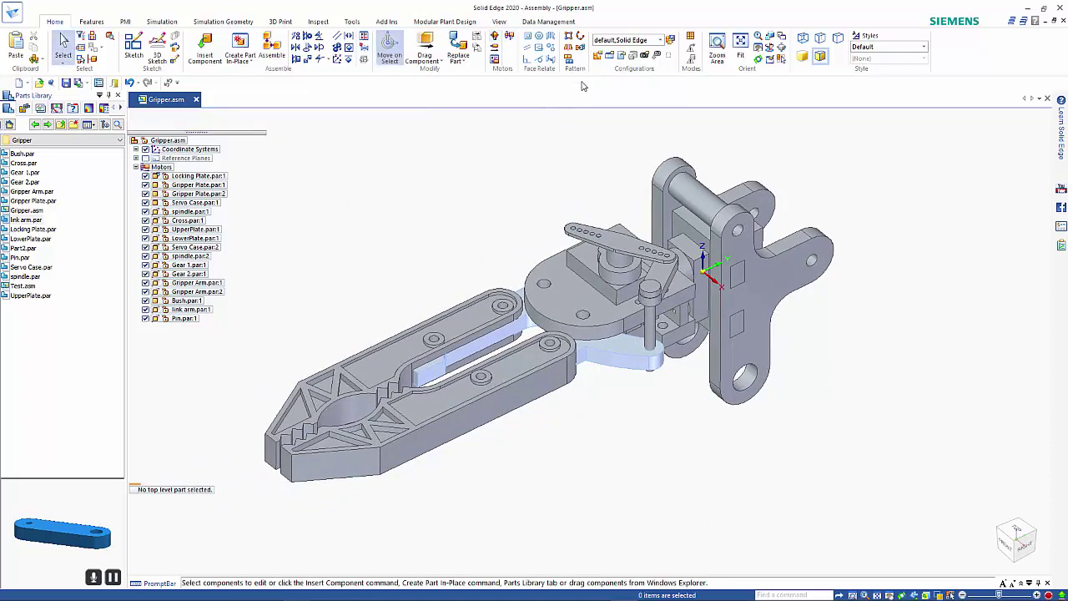
# - Enter the Explode-Render-Animate environment and apply the Blue face style to all occurrences of the servo case
pyautogui.click(353, 22)
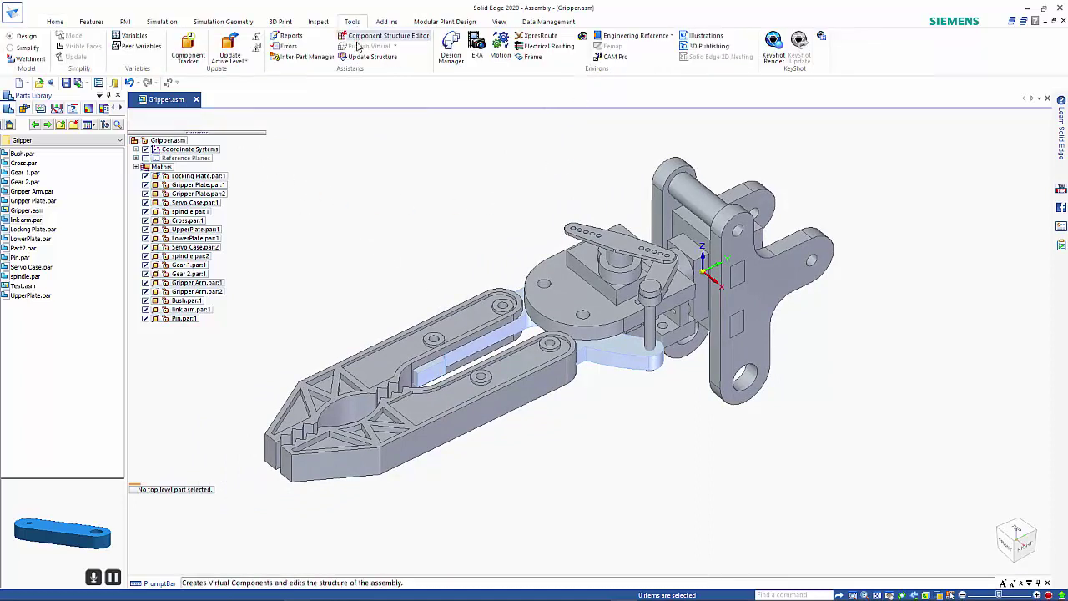
pyautogui.click(477, 46)
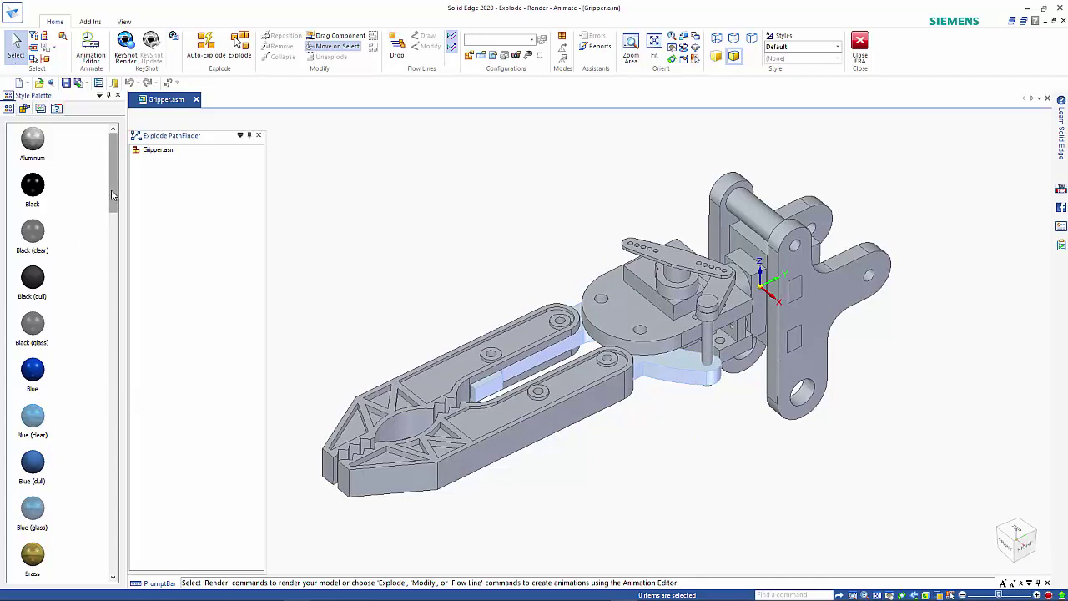
pyautogui.moveTo(114, 197)
pyautogui.mouseDown()
pyautogui.moveTo(118, 299)
pyautogui.moveTo(119, 192)
pyautogui.mouseUp()
pyautogui.scroll(-2, 119, 201)
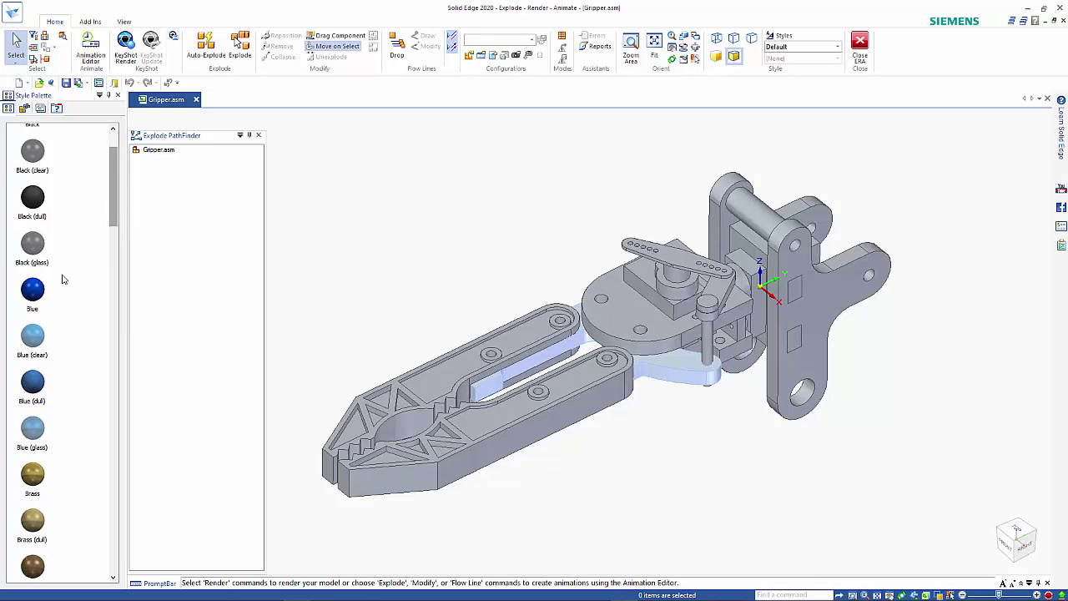
pyautogui.click(41, 291)
pyautogui.moveTo(34, 289); pyautogui.dragTo(751, 277)
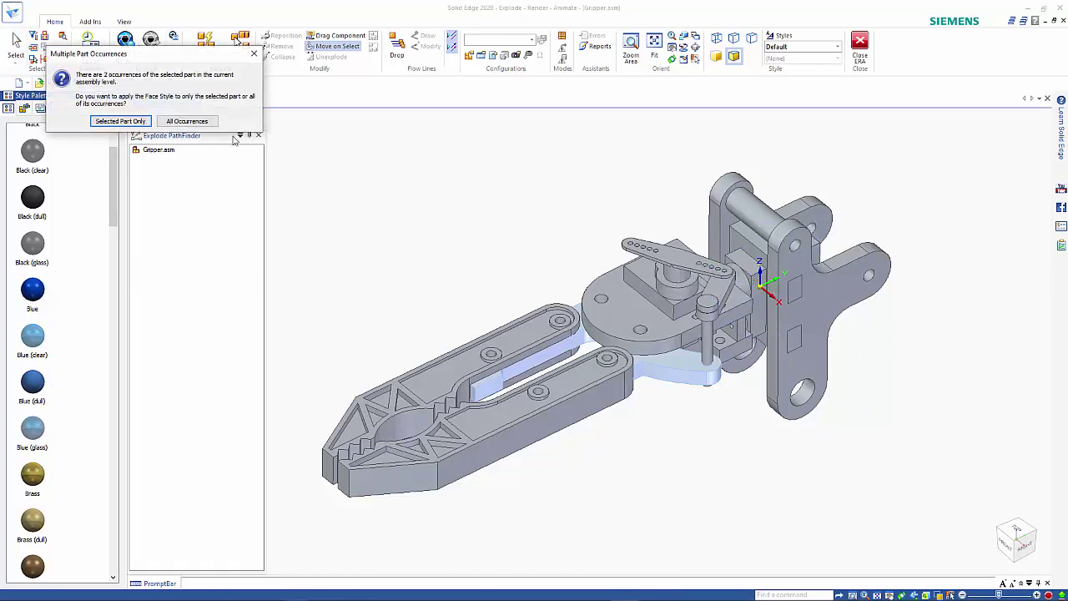
pyautogui.click(187, 121)
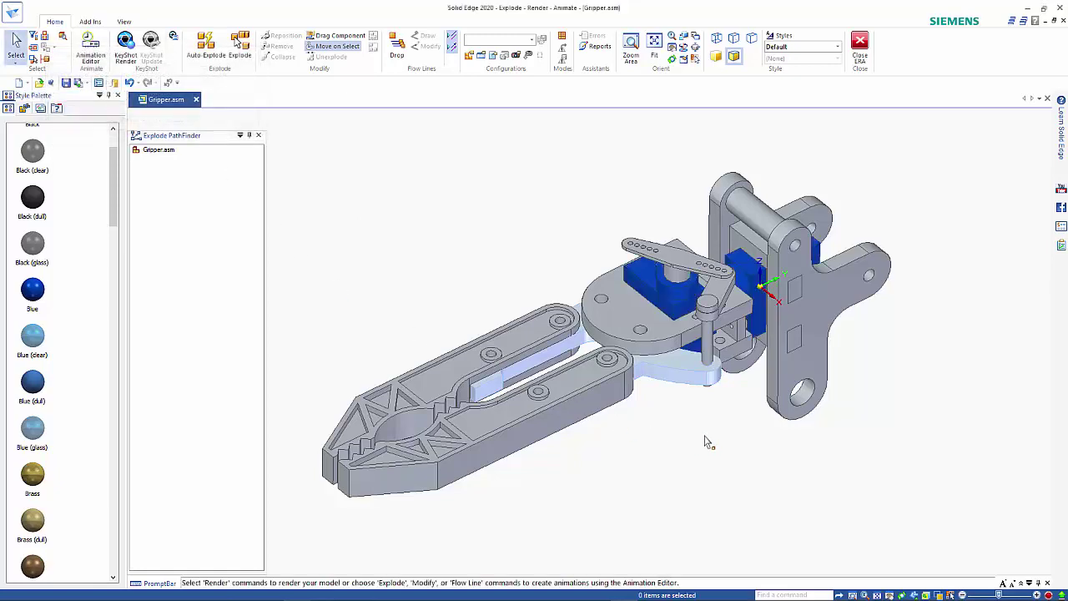
# - Apply the Blue face style to all occurrences of the spindle
pyautogui.moveTo(704, 442); pyautogui.dragTo(663, 432, button='middle')
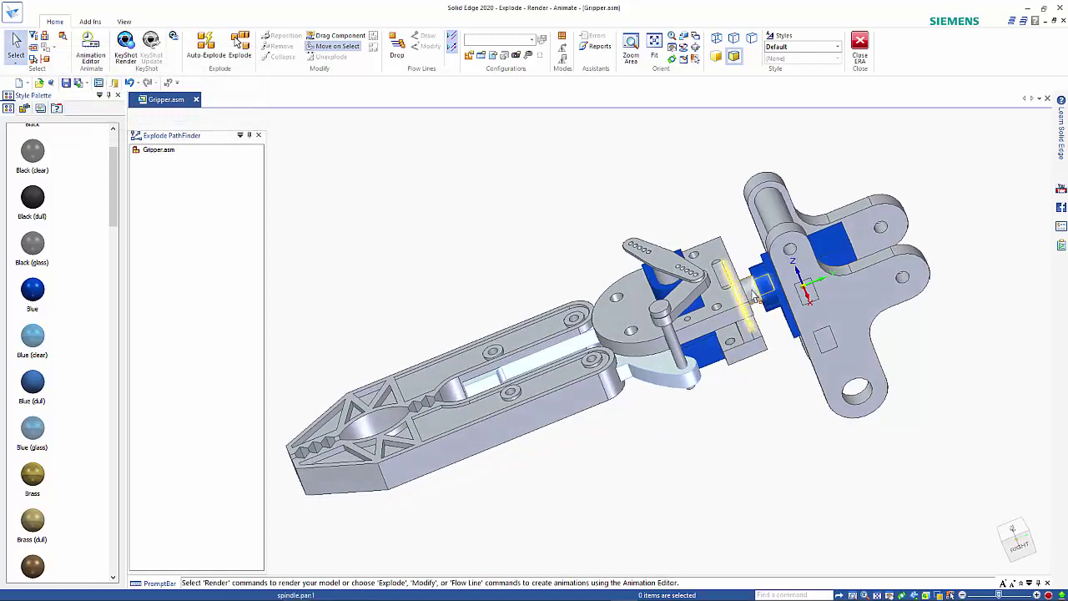
pyautogui.moveTo(32, 289); pyautogui.dragTo(514, 303)
pyautogui.moveTo(746, 296); pyautogui.dragTo(755, 299)
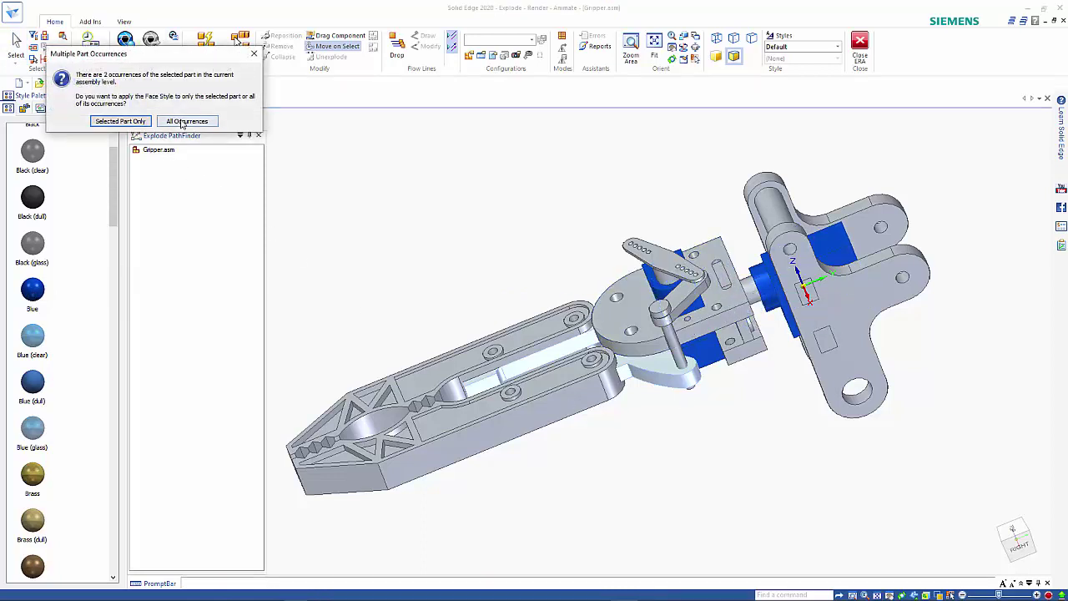
pyautogui.click(182, 123)
# - Apply the Red face style to all occurrences of the gripper jaw
pyautogui.moveTo(636, 434); pyautogui.dragTo(704, 389, button='middle')
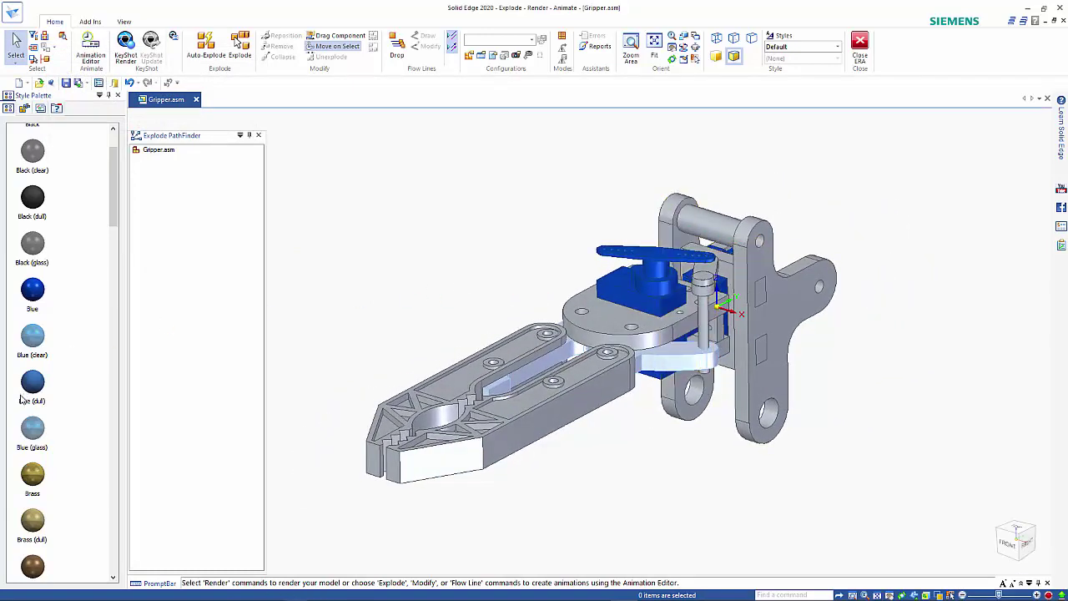
pyautogui.scroll(-10, 22, 400)
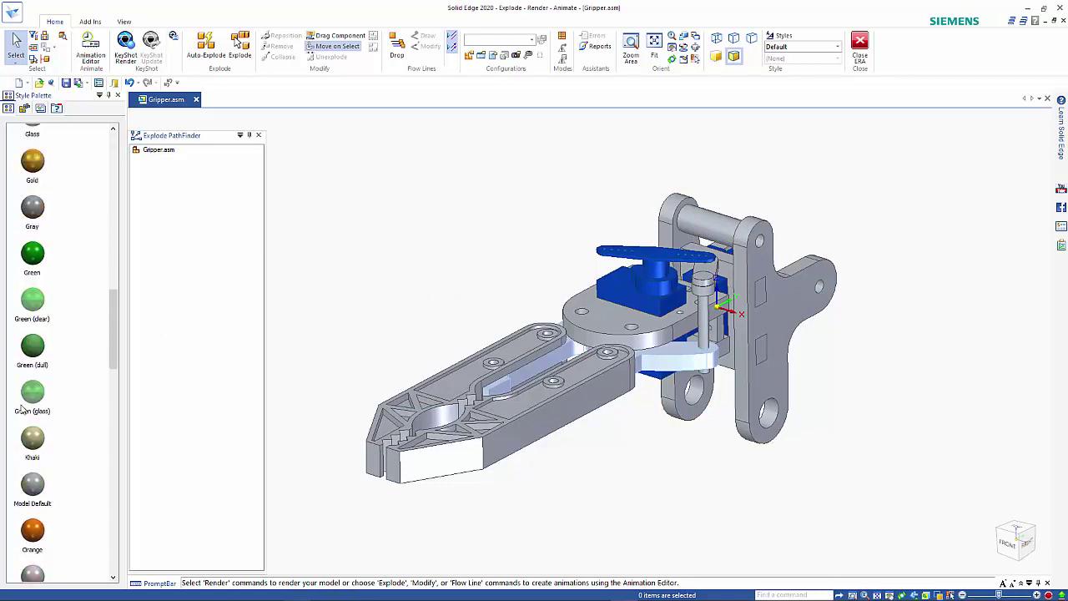
pyautogui.scroll(-10, 22, 405)
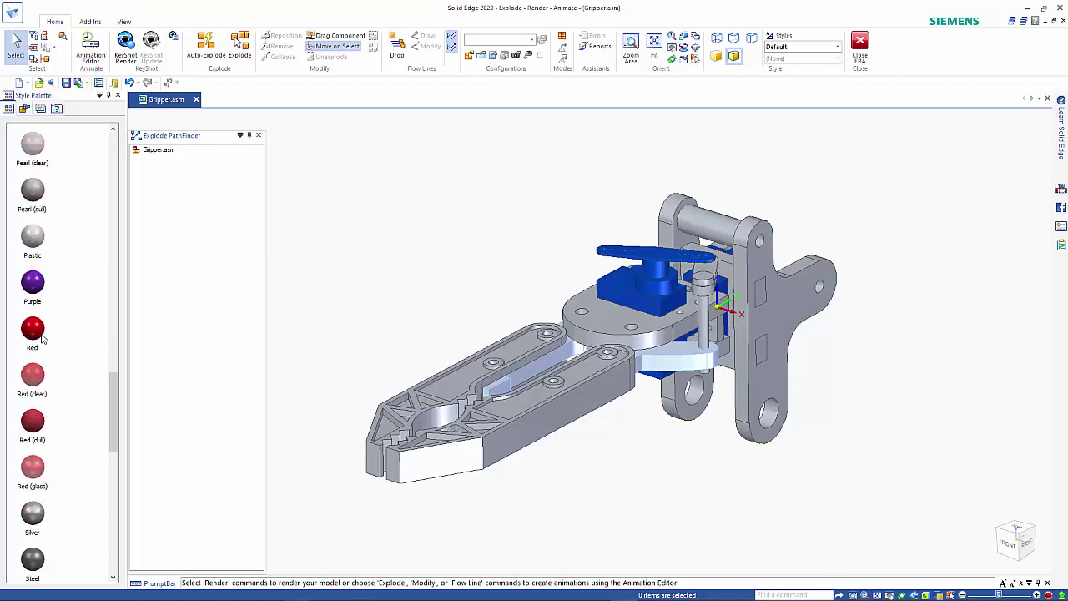
pyautogui.moveTo(35, 332); pyautogui.dragTo(557, 446)
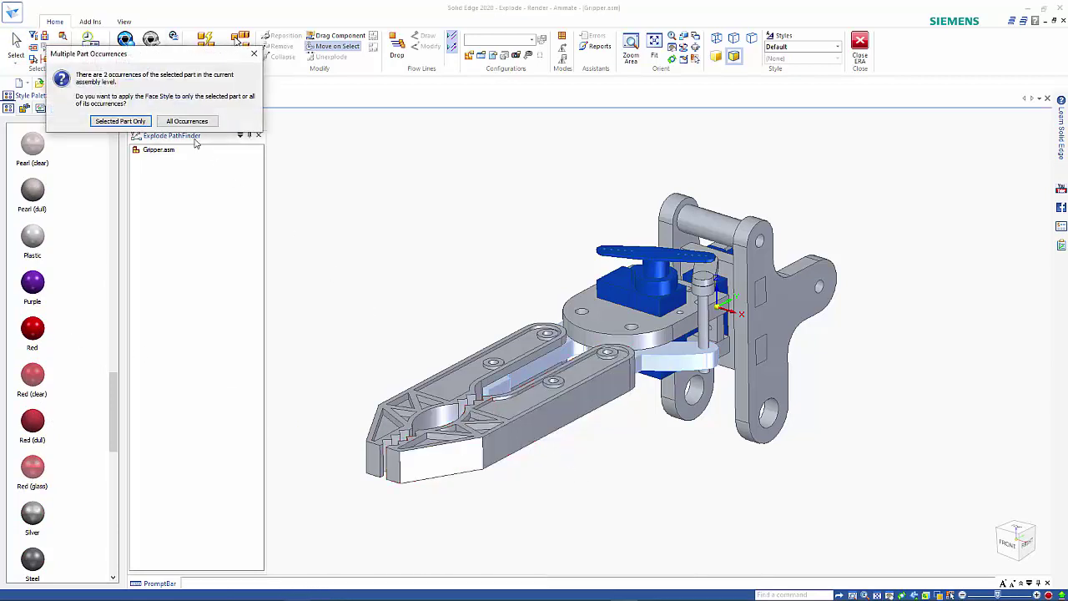
pyautogui.click(182, 120)
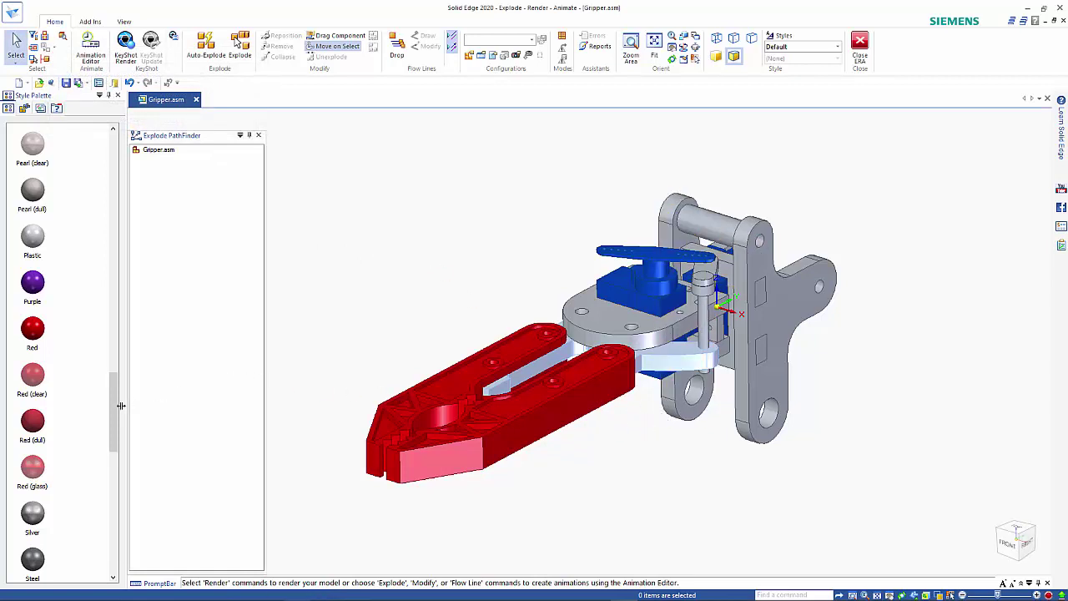
# - Apply the Steel face style to all occurrences of the gripper plate
pyautogui.moveTo(114, 409); pyautogui.dragTo(119, 474)
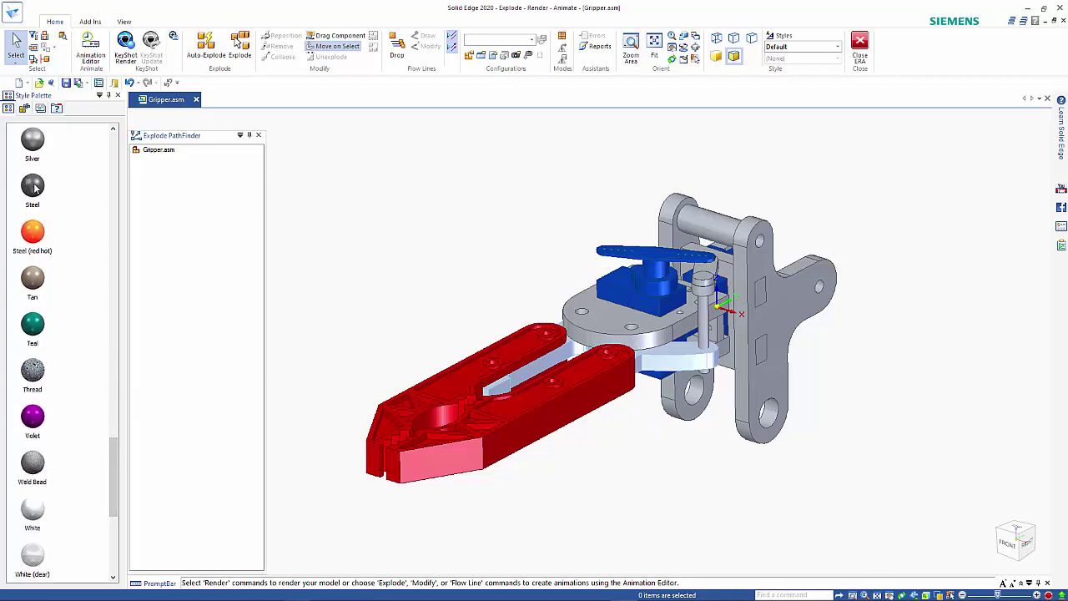
pyautogui.moveTo(35, 189); pyautogui.dragTo(792, 328)
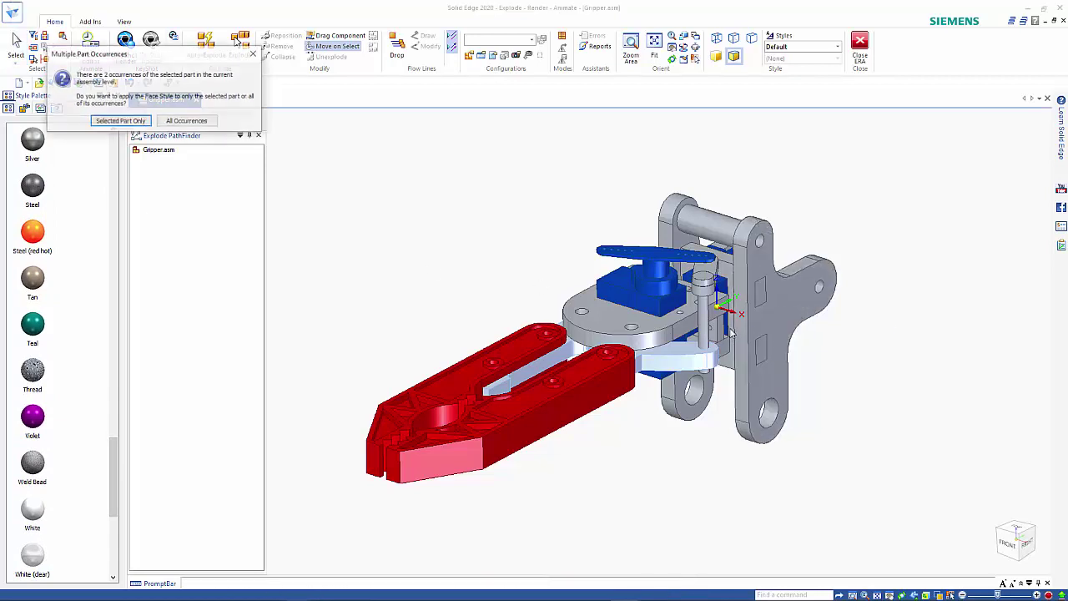
pyautogui.click(187, 121)
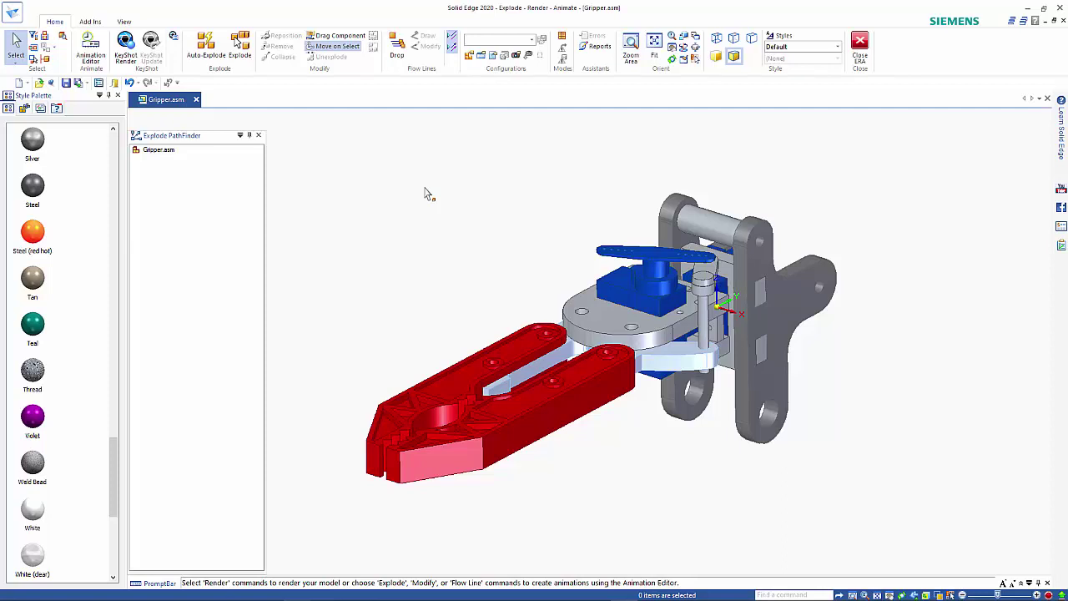
pyautogui.moveTo(426, 194); pyautogui.dragTo(434, 160, button='middle')
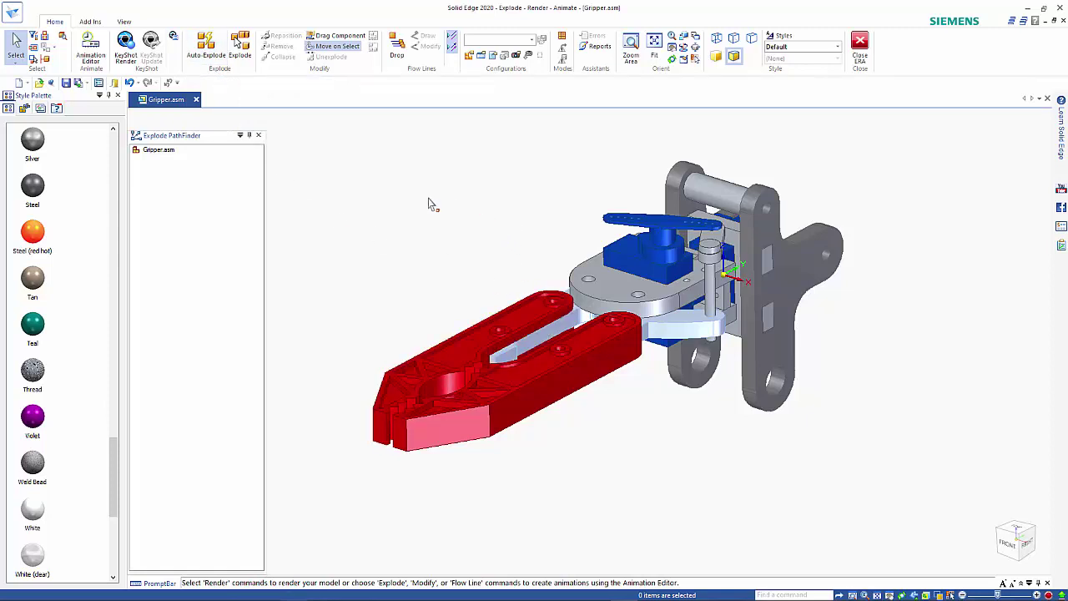
# - Start the Explode command, pick the servo case and spindle above the round plate, and discard that selection
pyautogui.click(239, 46)
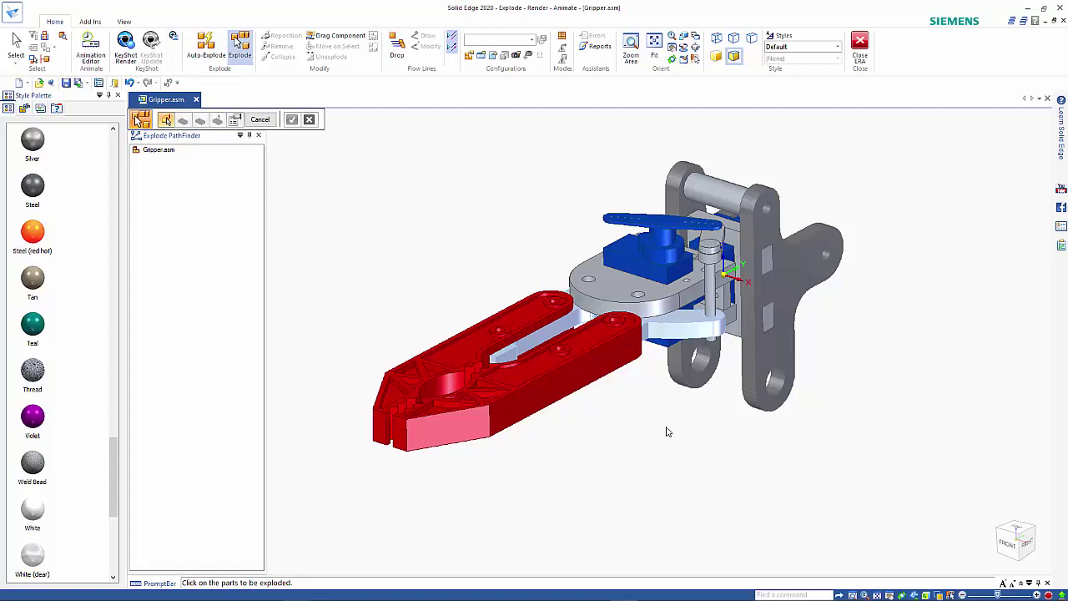
pyautogui.click(662, 222)
pyautogui.click(652, 267)
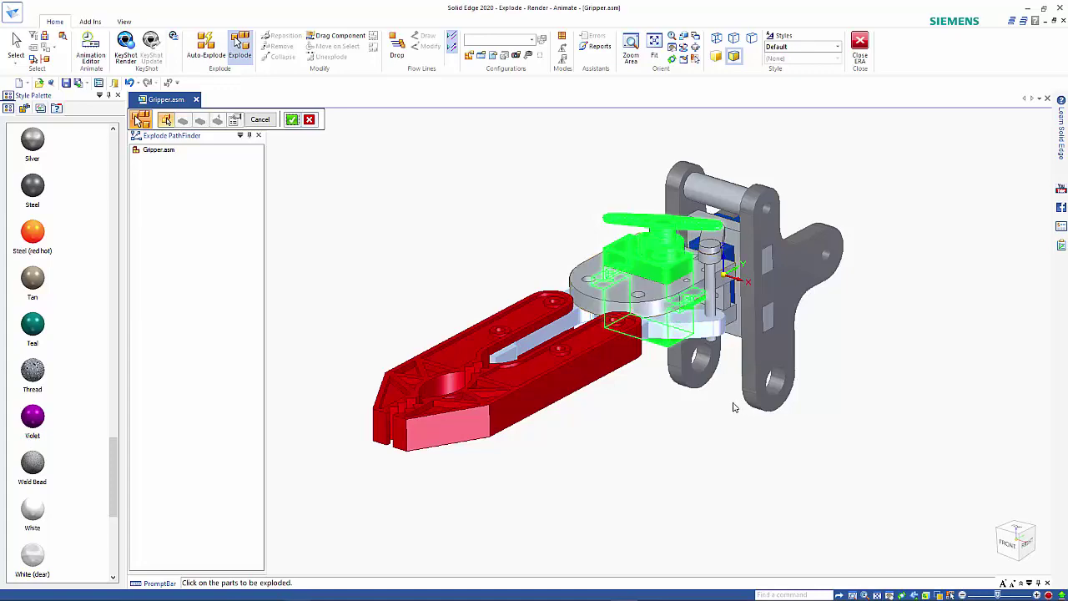
pyautogui.moveTo(733, 408); pyautogui.dragTo(671, 345, button='middle')
pyautogui.click(291, 120)
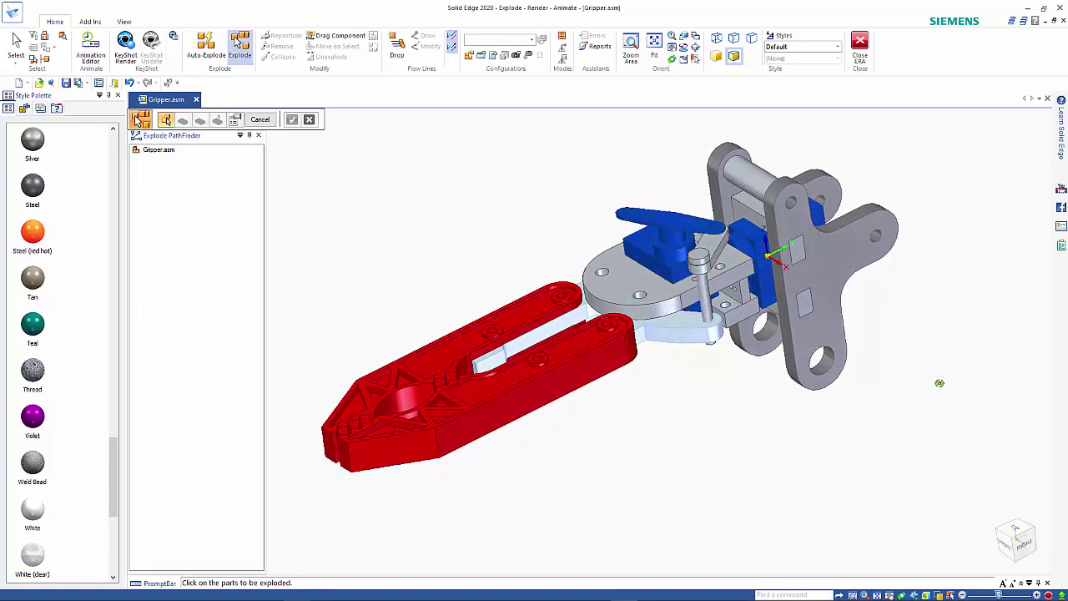
# - Select the rear servo case, its spindle, the locking plate, both gripper plates and their connecting rod as the parts to explode
pyautogui.moveTo(939, 384); pyautogui.dragTo(826, 358, button='middle')
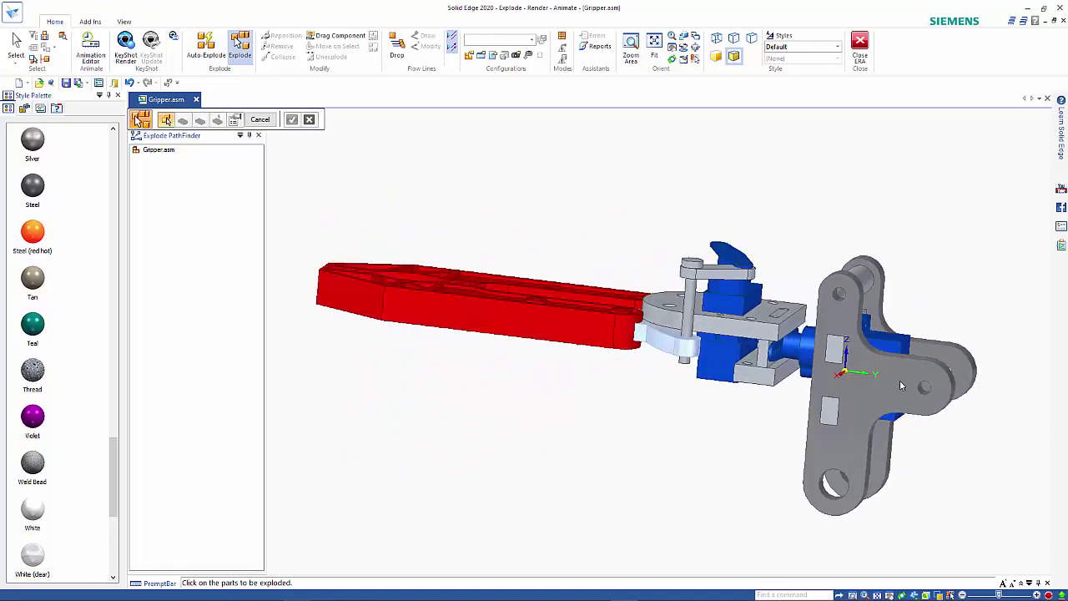
pyautogui.click(820, 346)
pyautogui.click(808, 337)
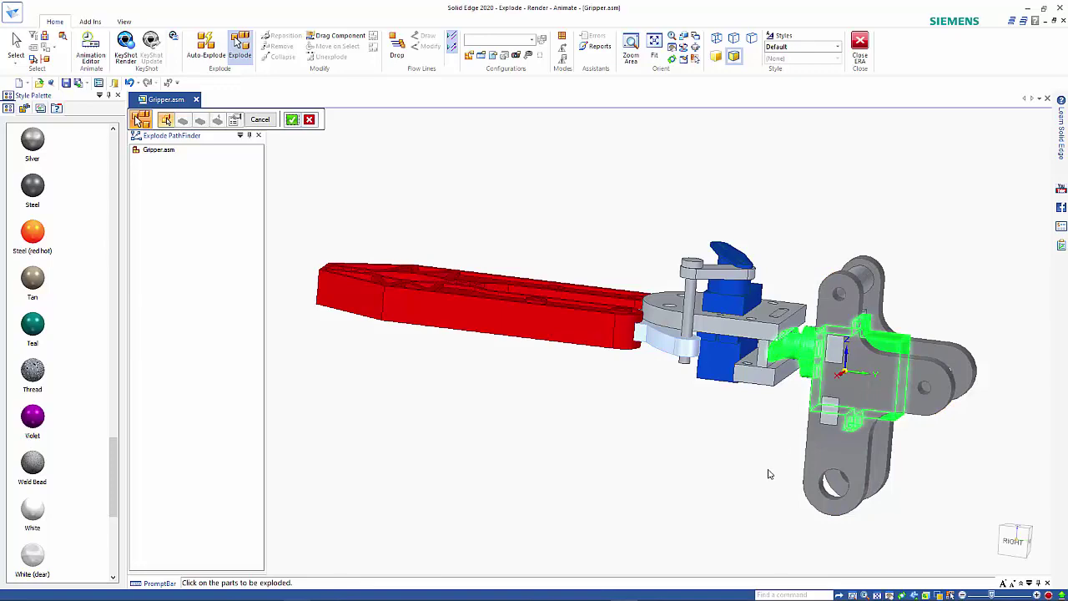
pyautogui.moveTo(793, 451); pyautogui.dragTo(768, 357, button='middle')
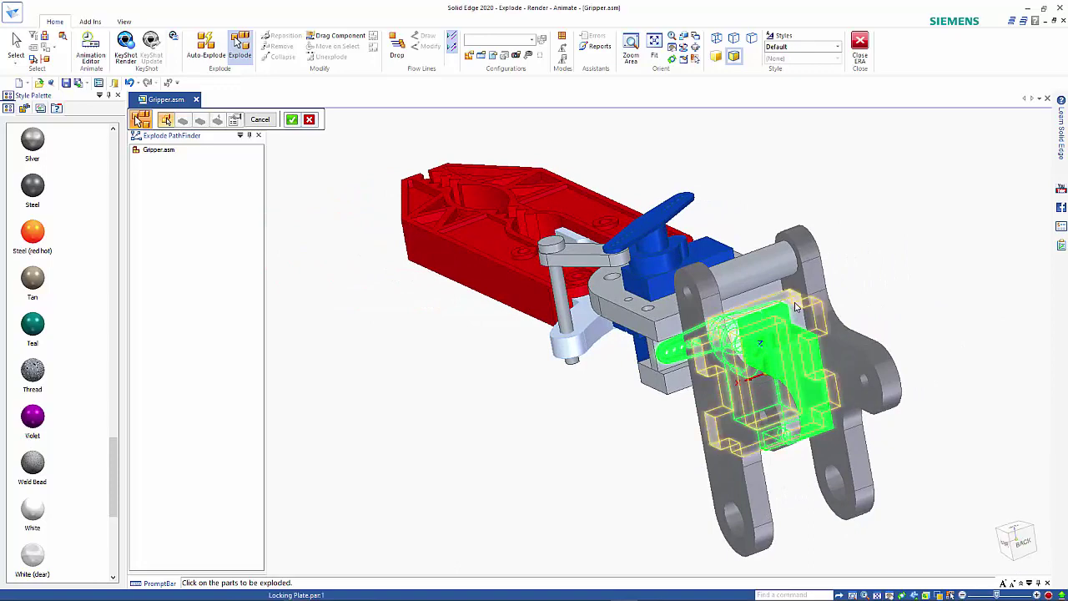
pyautogui.click(775, 331)
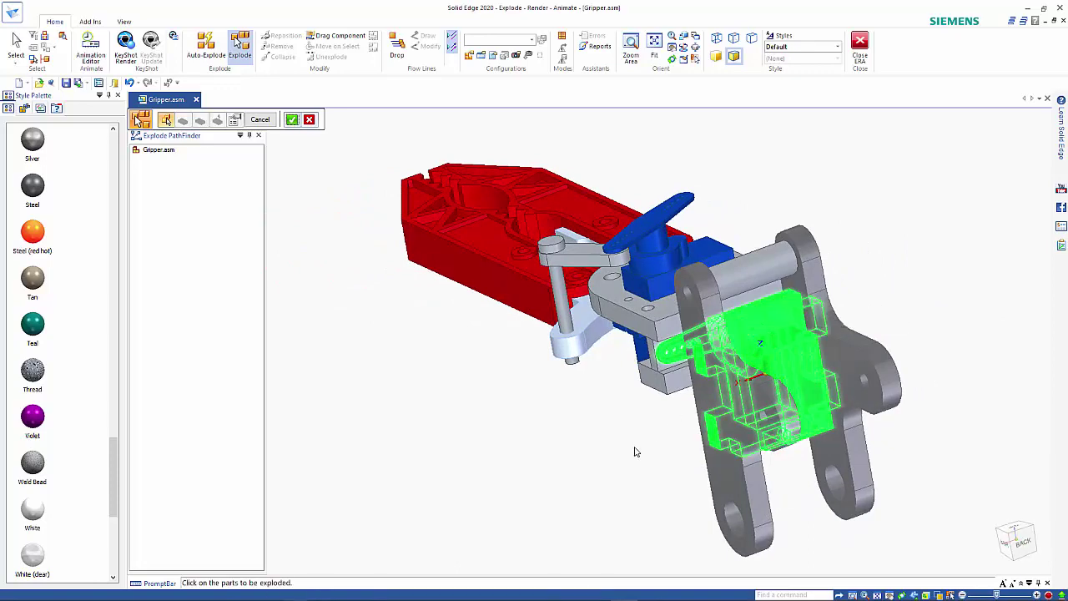
pyautogui.moveTo(620, 474); pyautogui.dragTo(753, 431, button='middle')
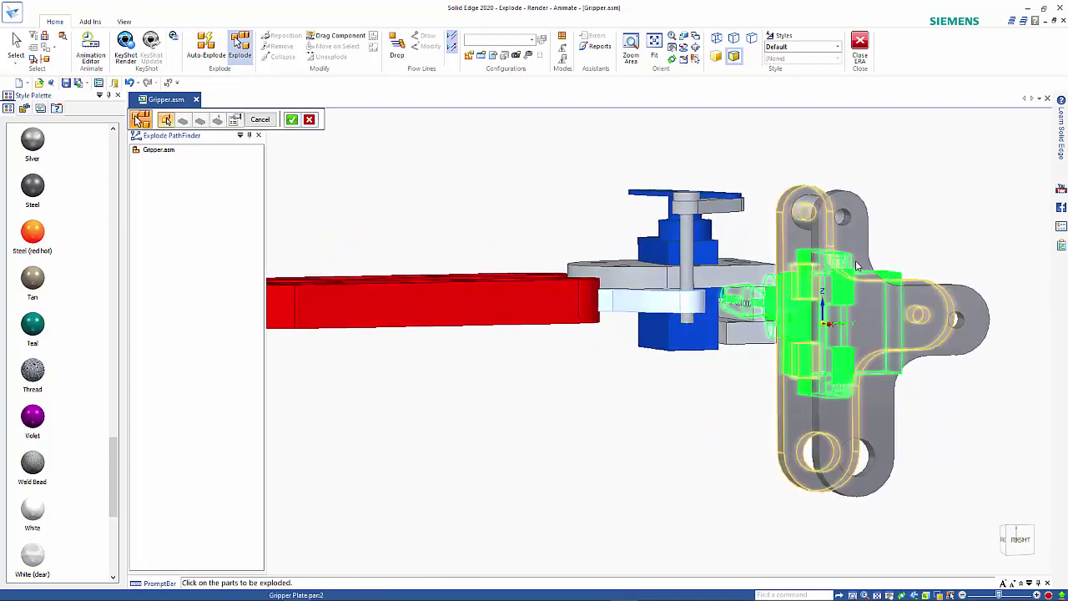
pyautogui.click(814, 232)
pyautogui.click(807, 218)
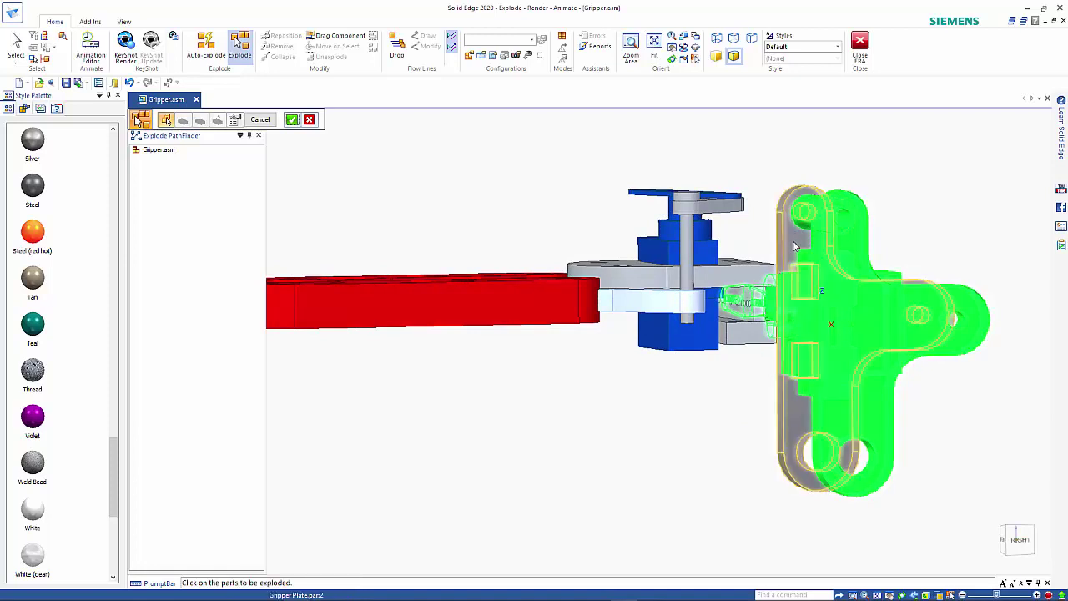
pyautogui.rightClick(699, 442)
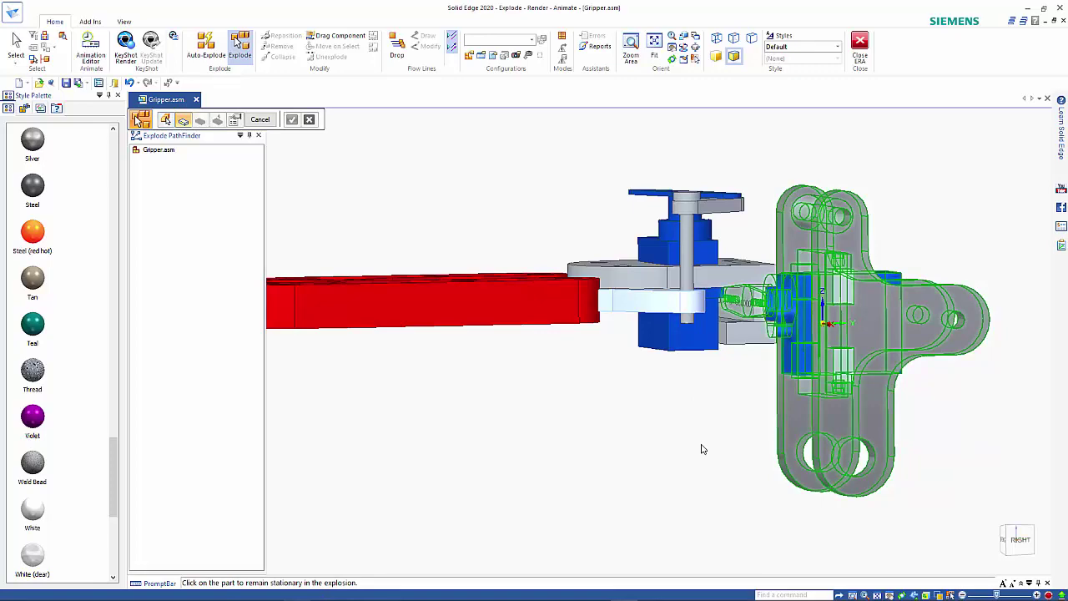
# - Set the cross part as the stationary part and choose its face as the one to explode from
pyautogui.moveTo(703, 446); pyautogui.dragTo(642, 453, button='middle')
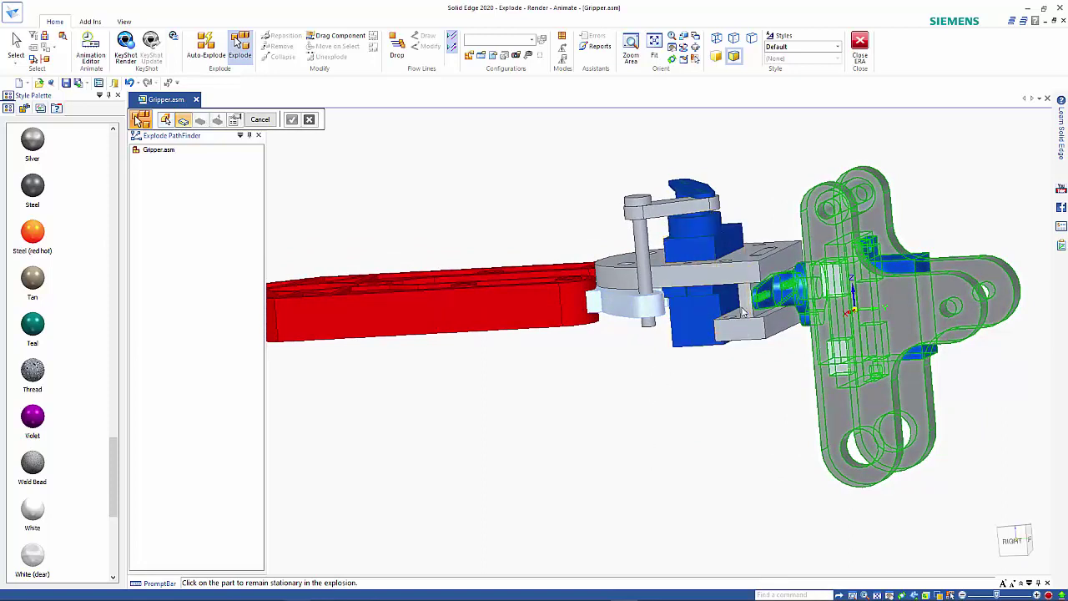
pyautogui.click(749, 305)
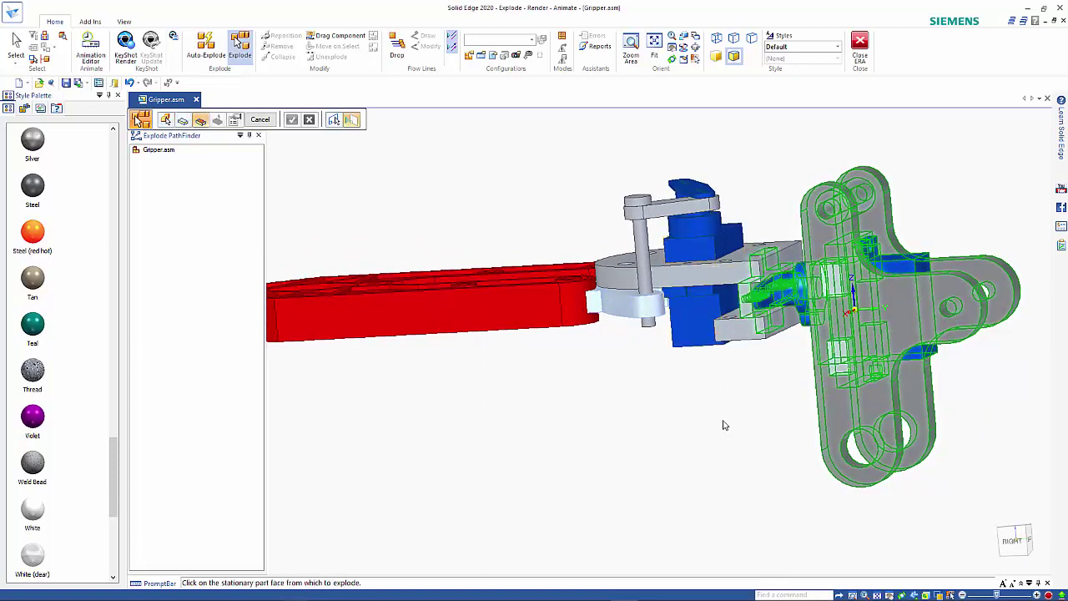
pyautogui.hotkey('ctrl', 'r')
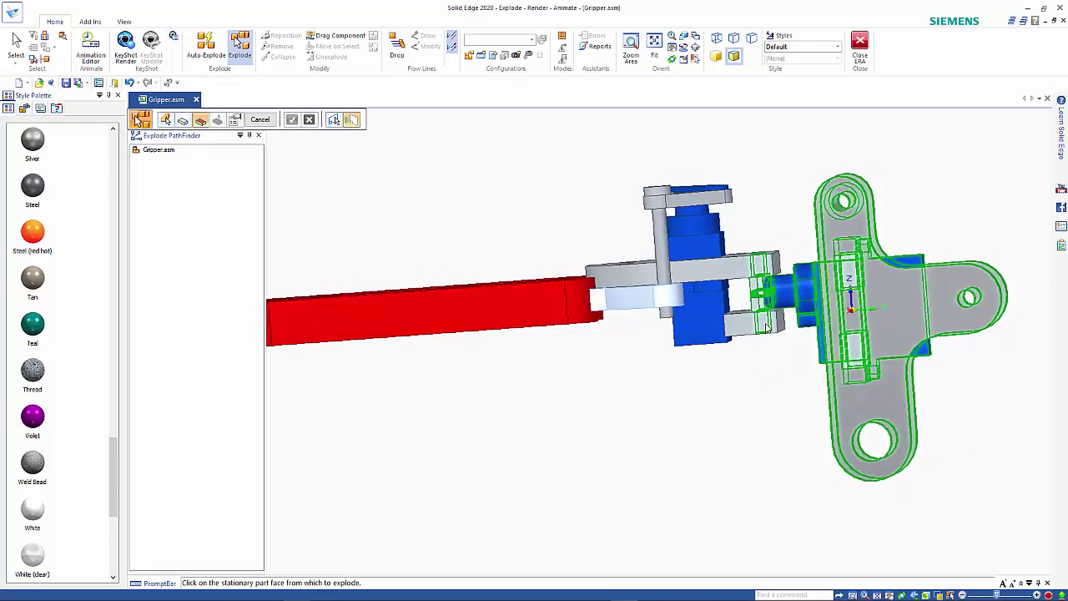
pyautogui.moveTo(771, 319); pyautogui.dragTo(746, 313, button='middle')
pyautogui.click(764, 267)
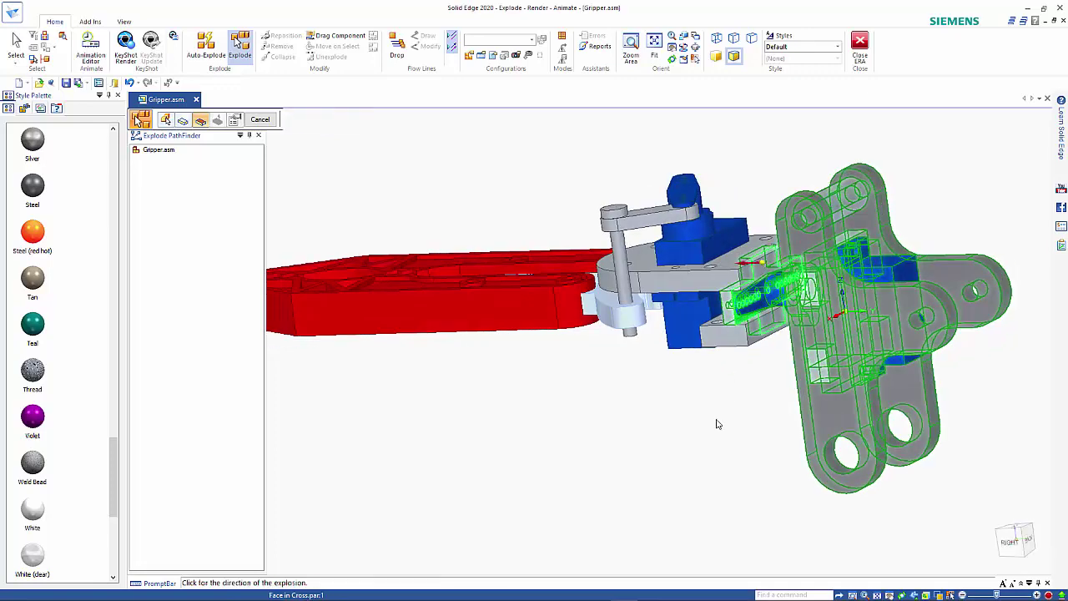
# - Explode the selected parts 20 mm away from the jaws, finish the explosion and leave the command
pyautogui.moveTo(715, 437); pyautogui.dragTo(829, 442, button='middle')
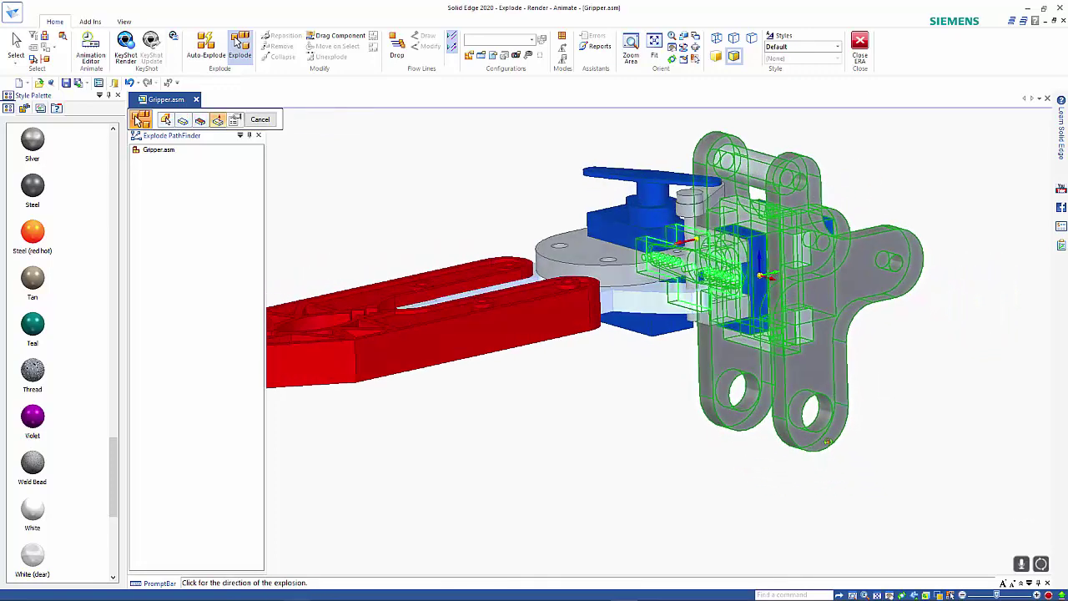
pyautogui.click(972, 317)
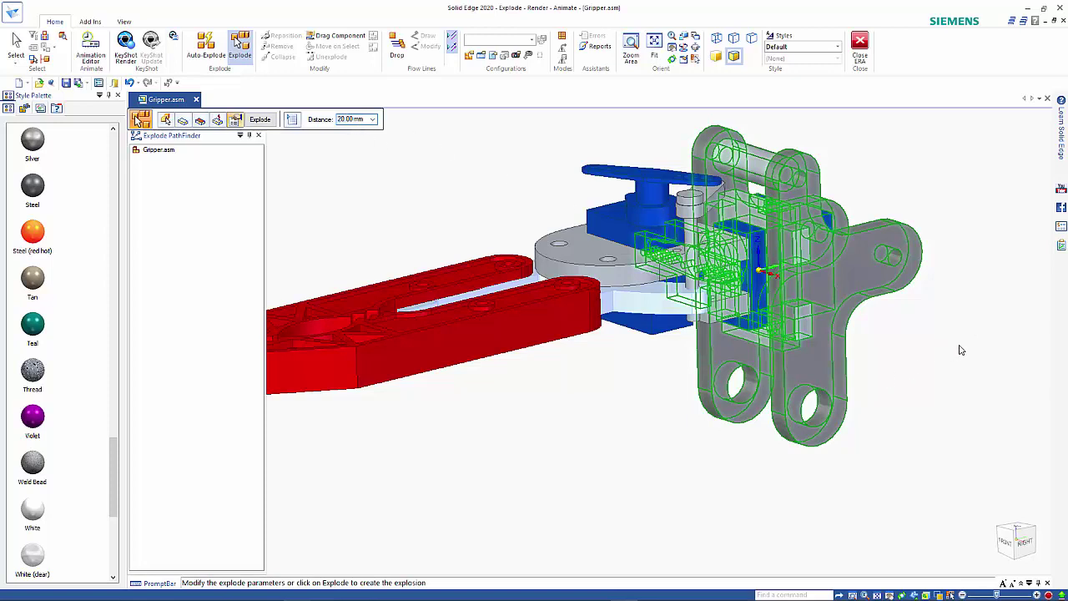
pyautogui.press('Return')
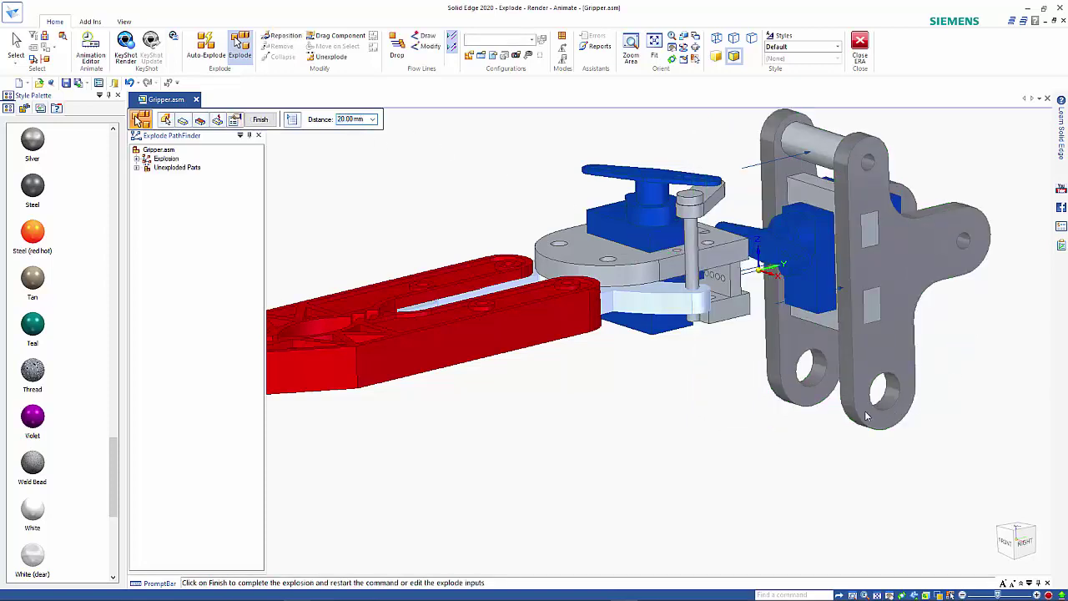
pyautogui.moveTo(861, 412)
pyautogui.mouseDown(button='middle')
pyautogui.moveTo(792, 417)
pyautogui.moveTo(827, 410)
pyautogui.moveTo(866, 420)
pyautogui.mouseUp(button='middle')
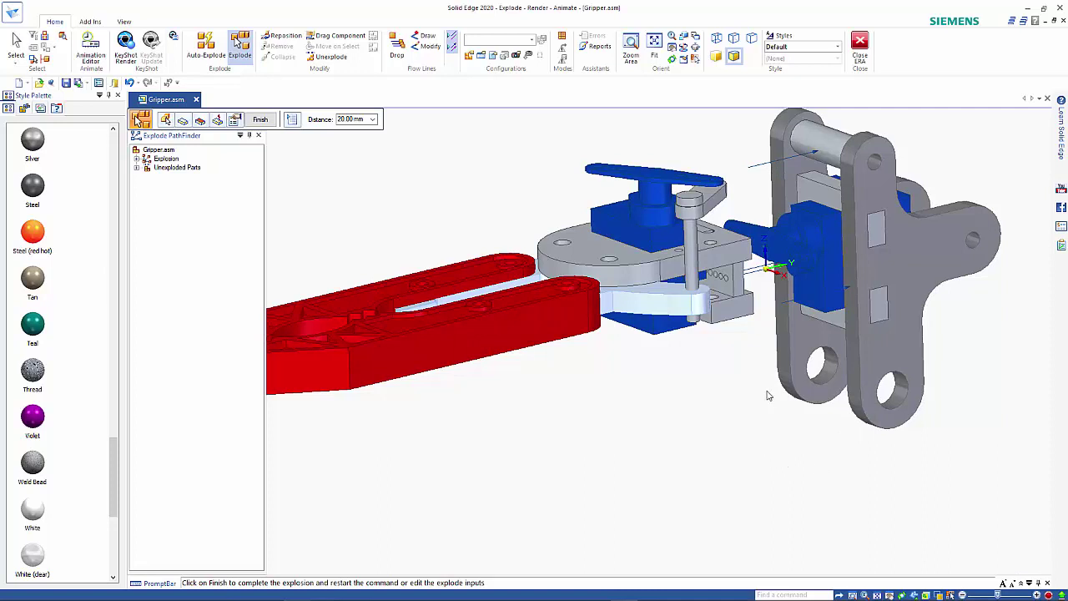
pyautogui.rightClick(721, 376)
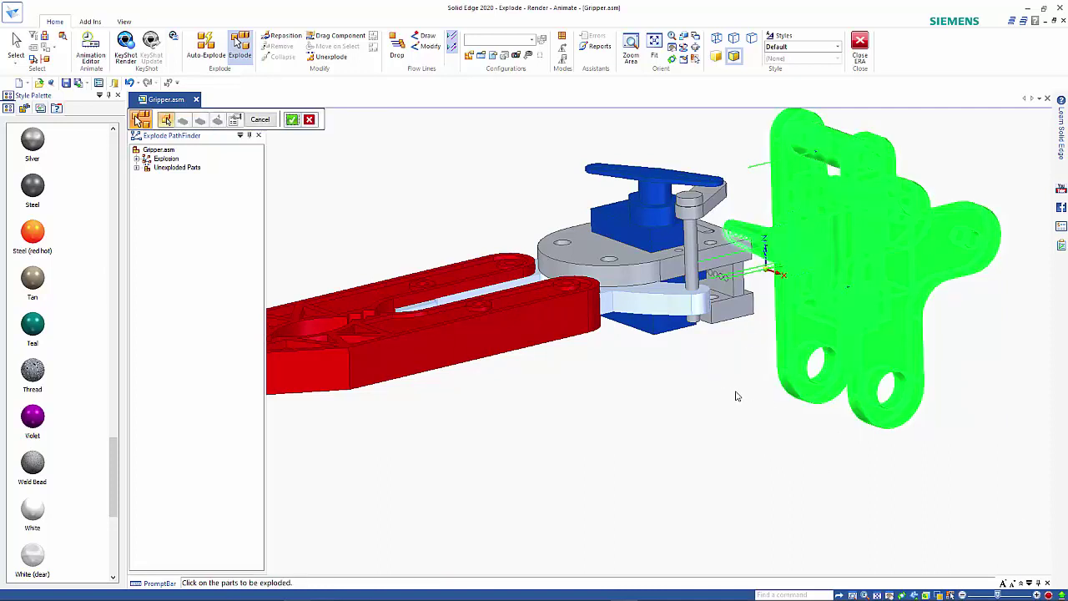
pyautogui.rightClick(735, 396)
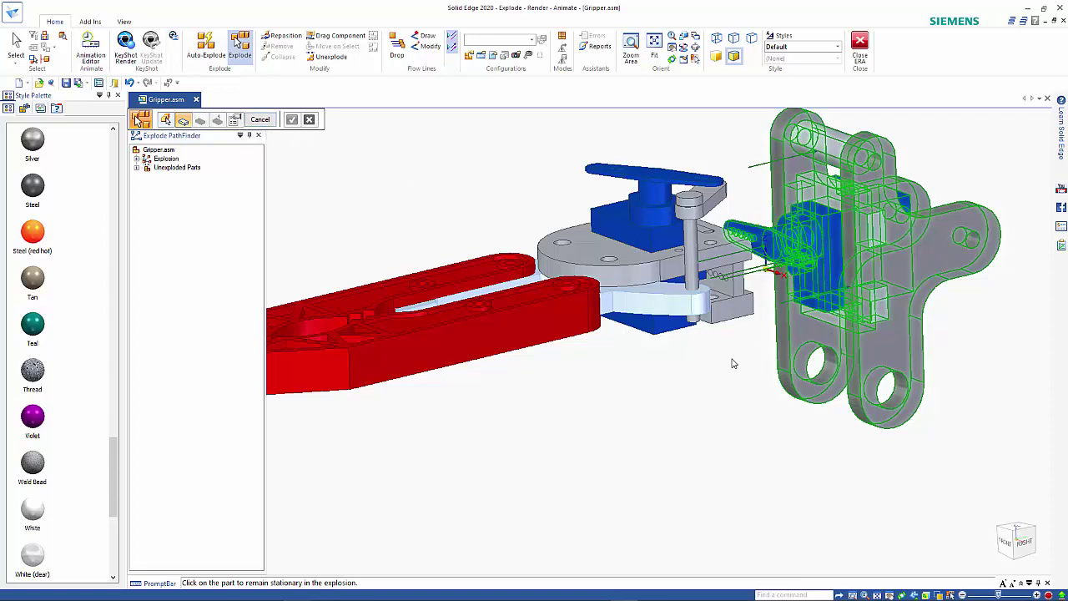
pyautogui.press('Escape')
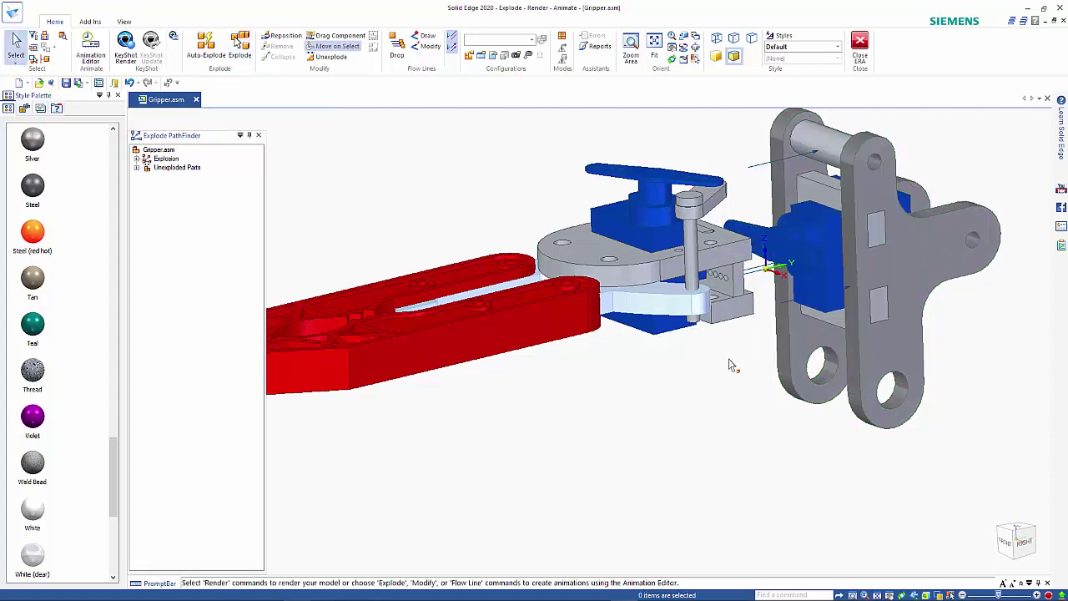
# - Explode the rear servo case 20 mm backward, keeping the locking plate stationary and exploding from its face
pyautogui.click(240, 50)
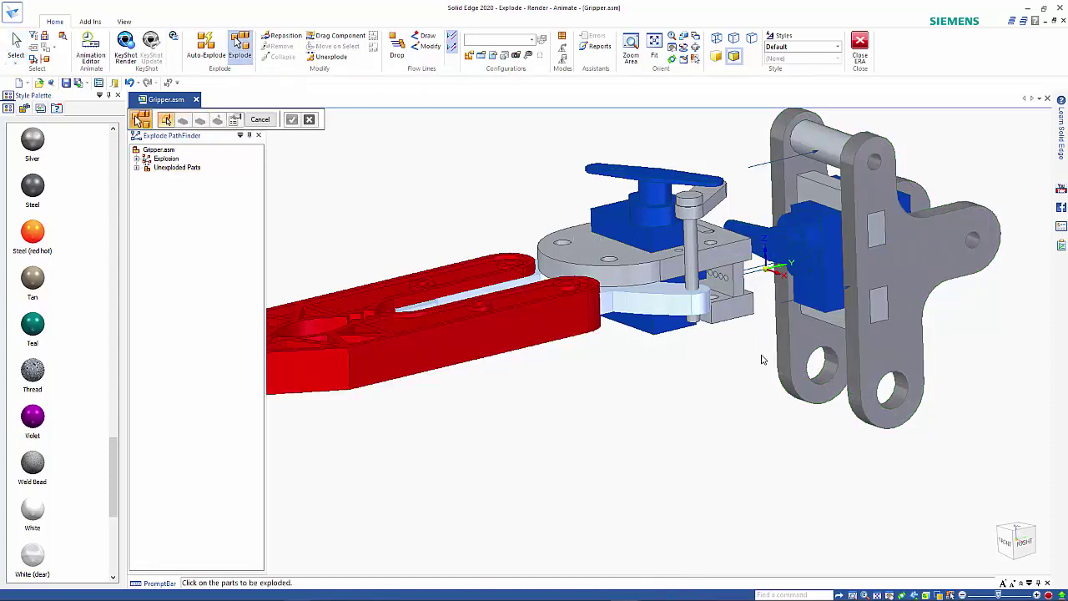
pyautogui.click(829, 227)
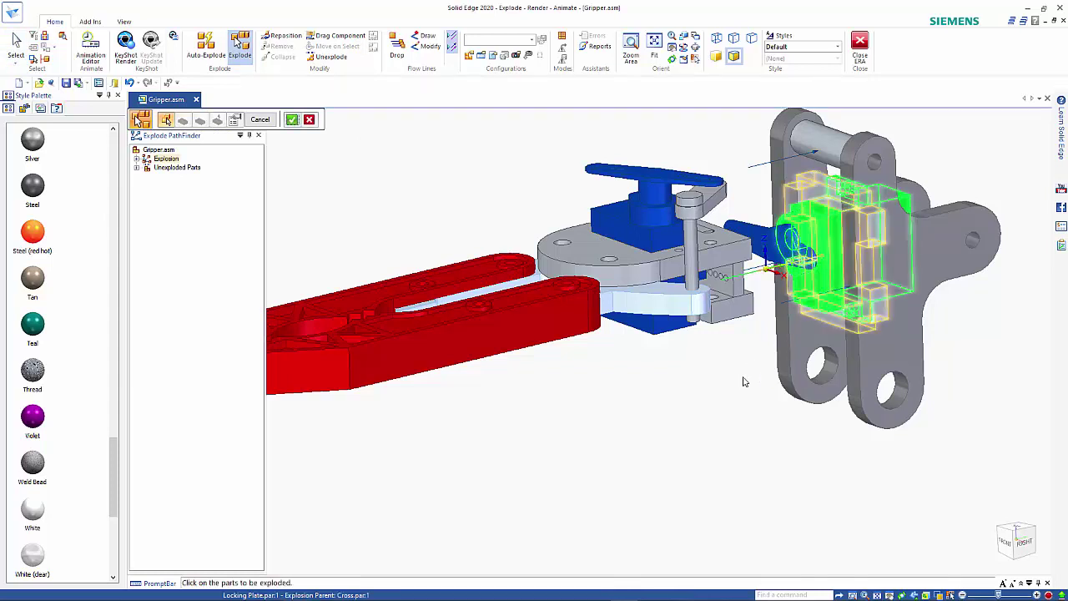
pyautogui.rightClick(676, 390)
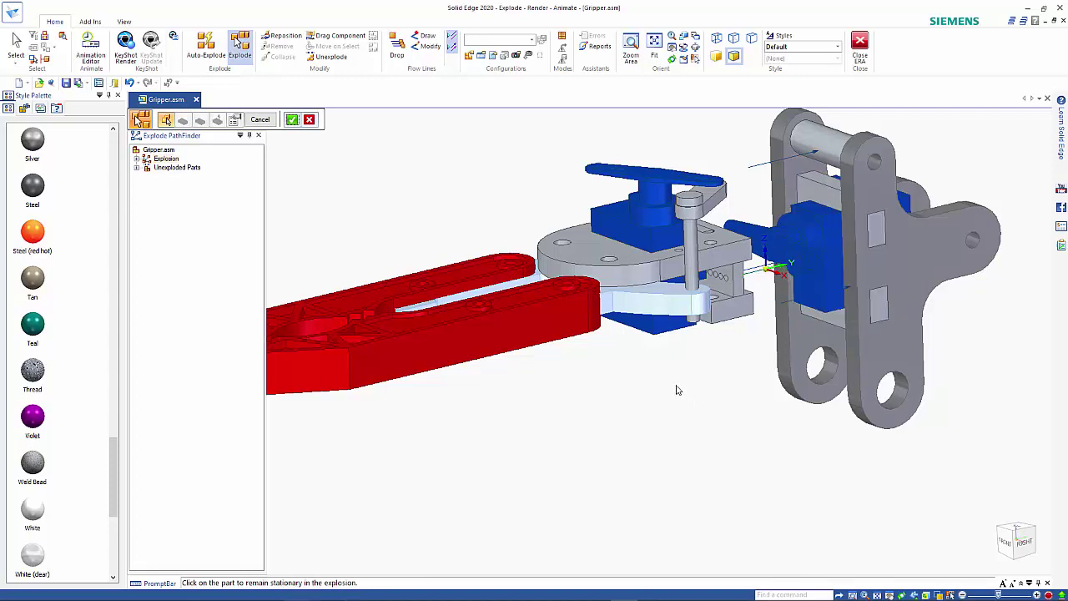
pyautogui.click(832, 185)
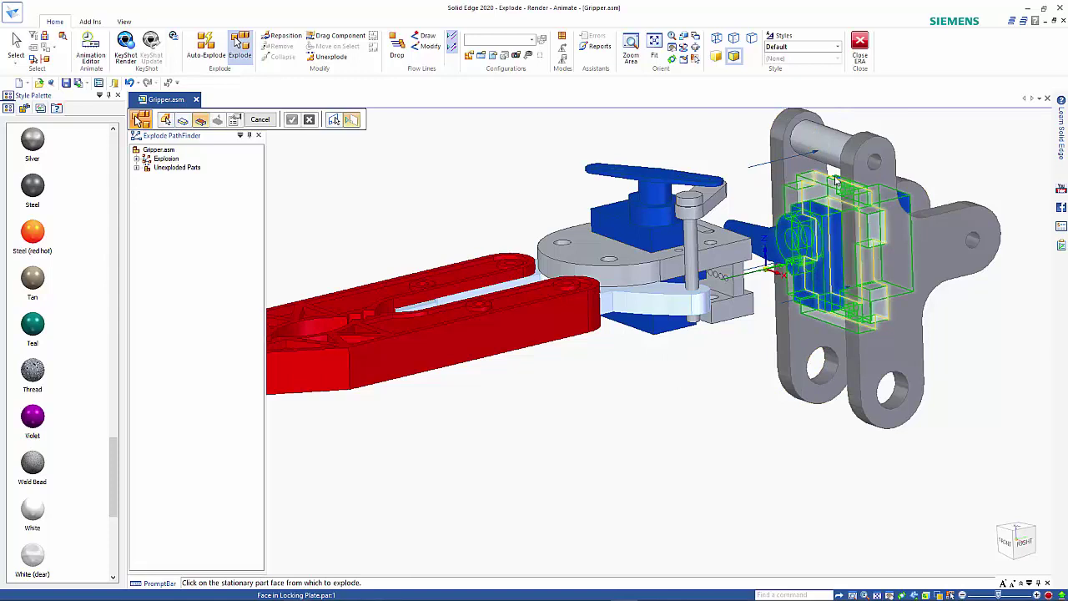
pyautogui.click(836, 181)
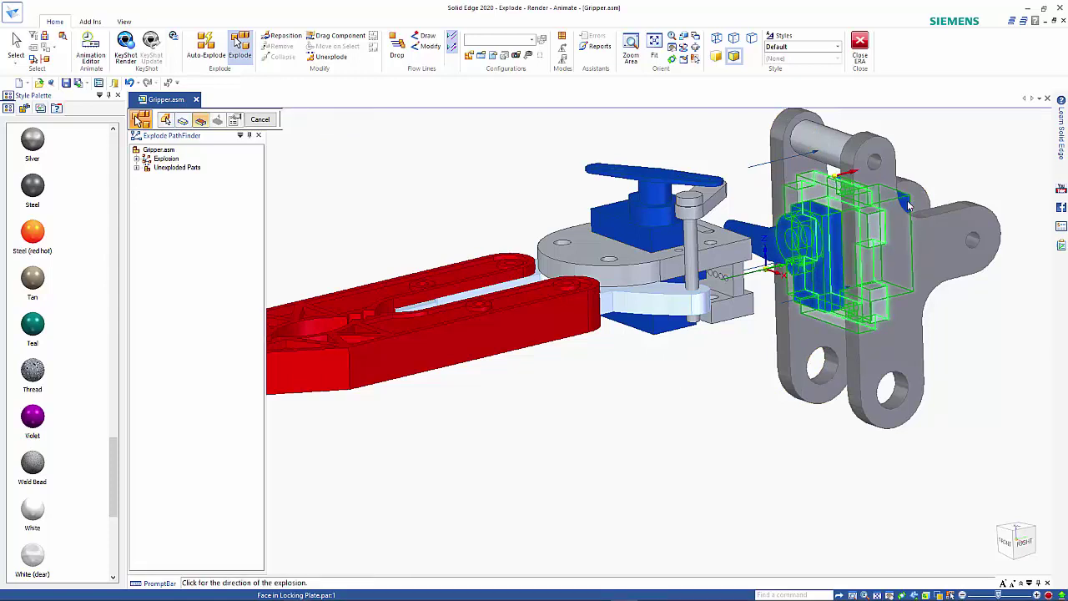
pyautogui.click(985, 168)
pyautogui.click(985, 164)
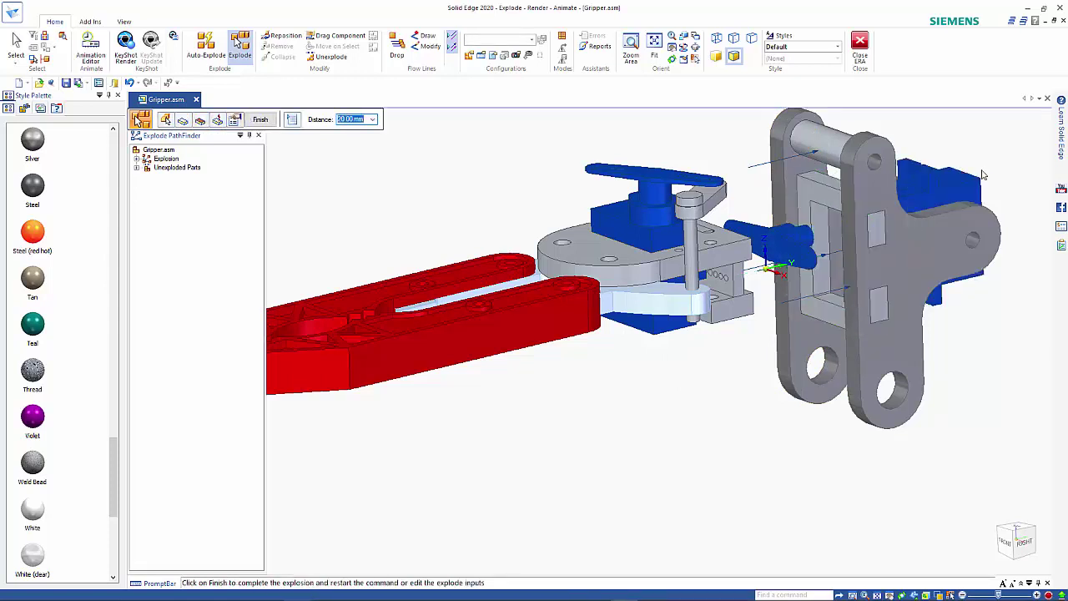
pyautogui.moveTo(958, 328); pyautogui.dragTo(937, 334, button='middle')
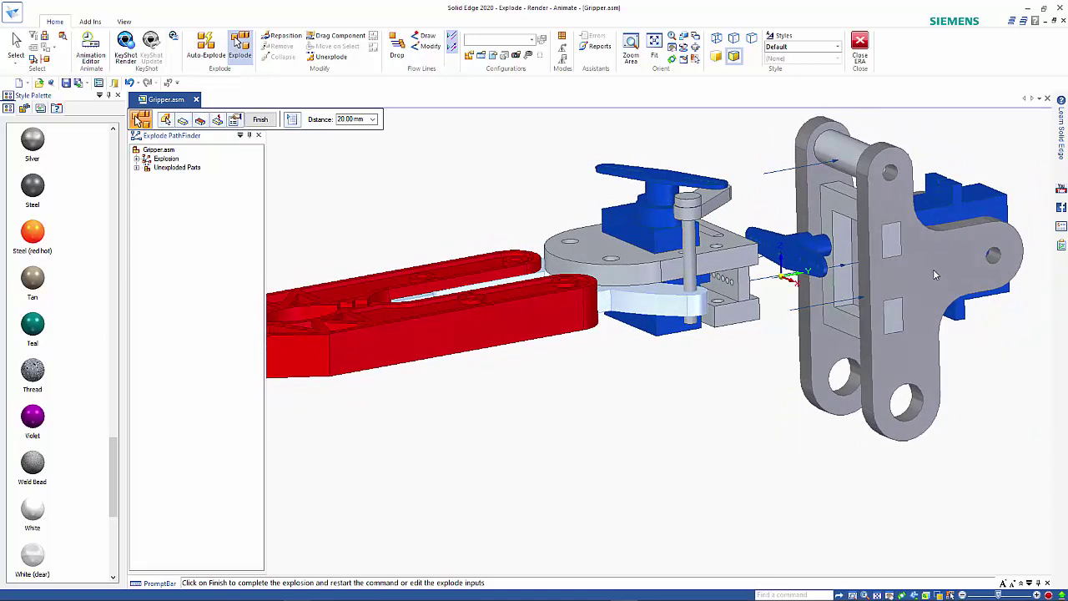
pyautogui.click(933, 271)
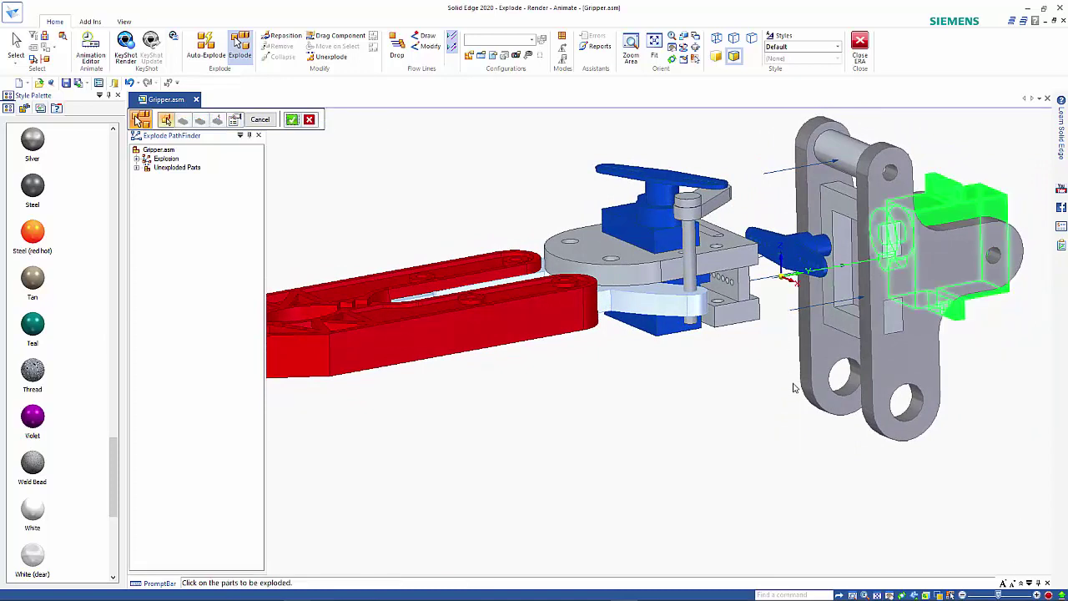
pyautogui.rightClick(797, 383)
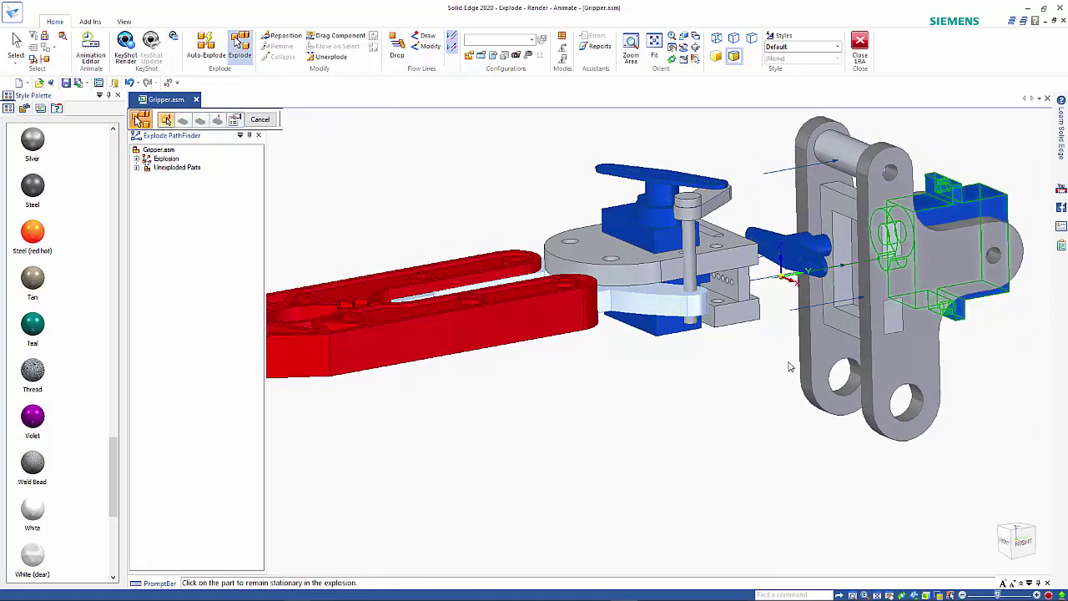
pyautogui.click(909, 349)
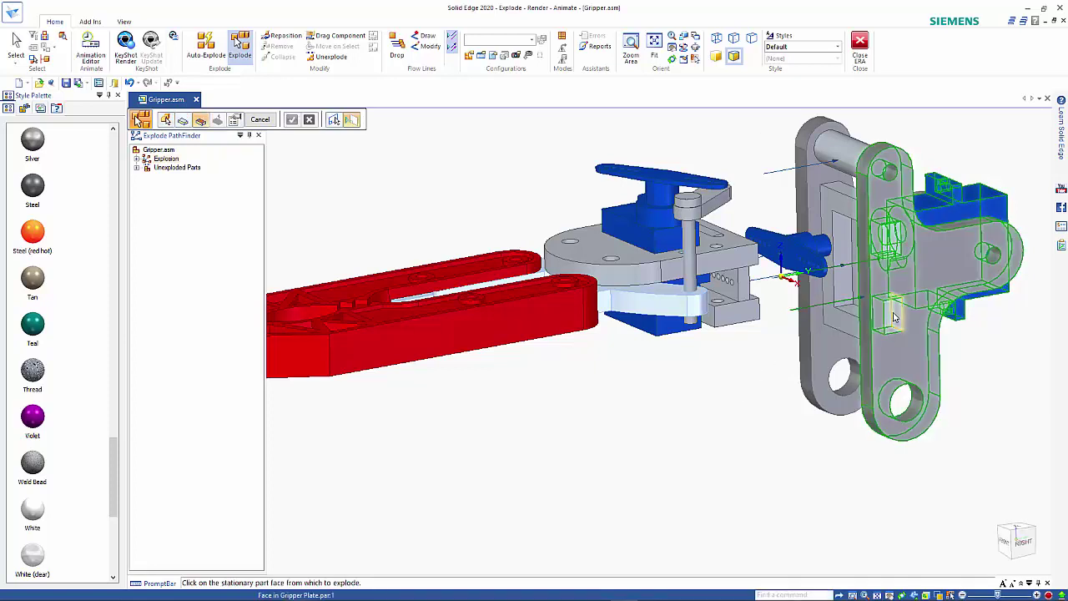
pyautogui.click(260, 119)
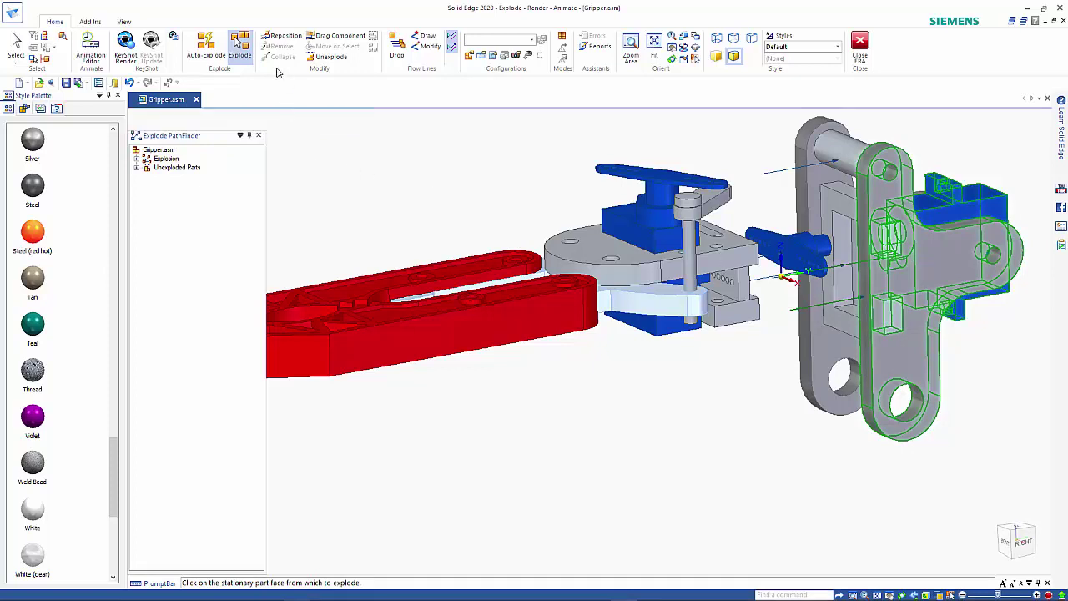
# - Explode the near gripper plate 20 mm outward from the locking plate's side face, finish the explosion and clear the leftover part selection
pyautogui.click(240, 43)
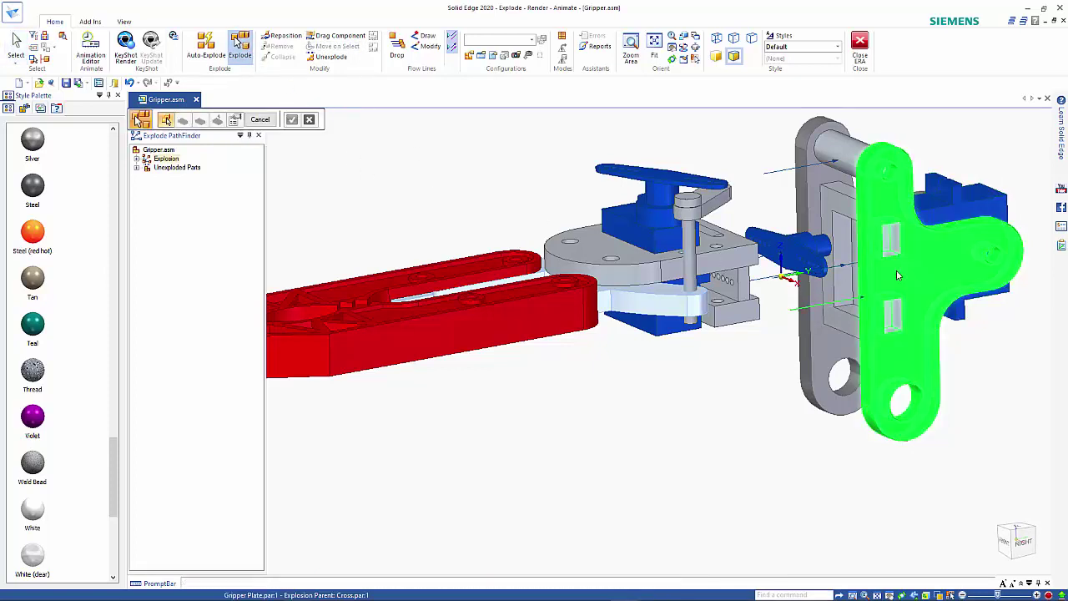
pyautogui.rightClick(801, 343)
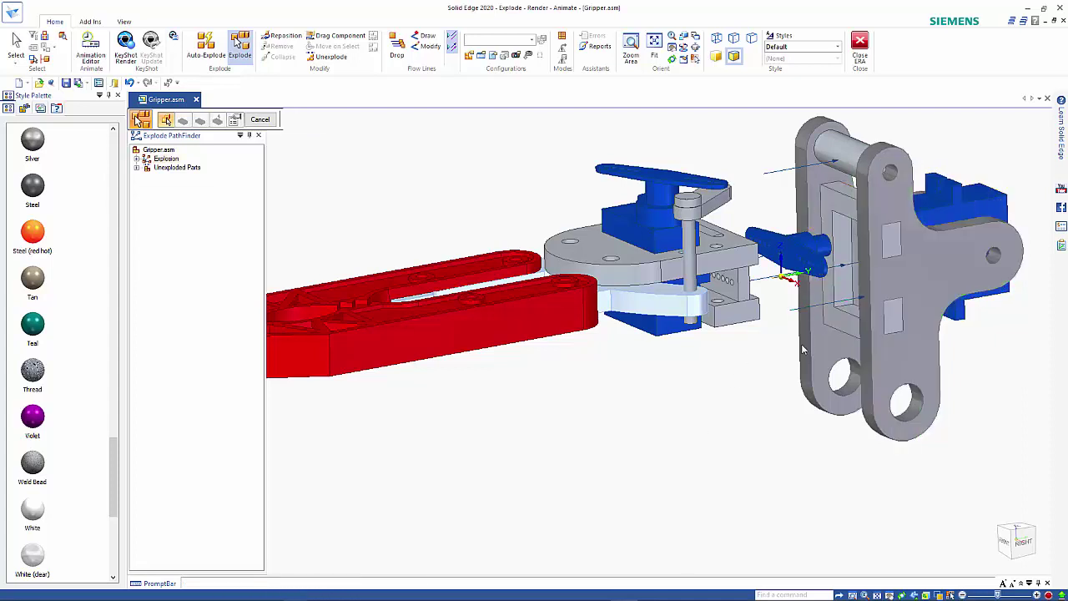
pyautogui.click(893, 246)
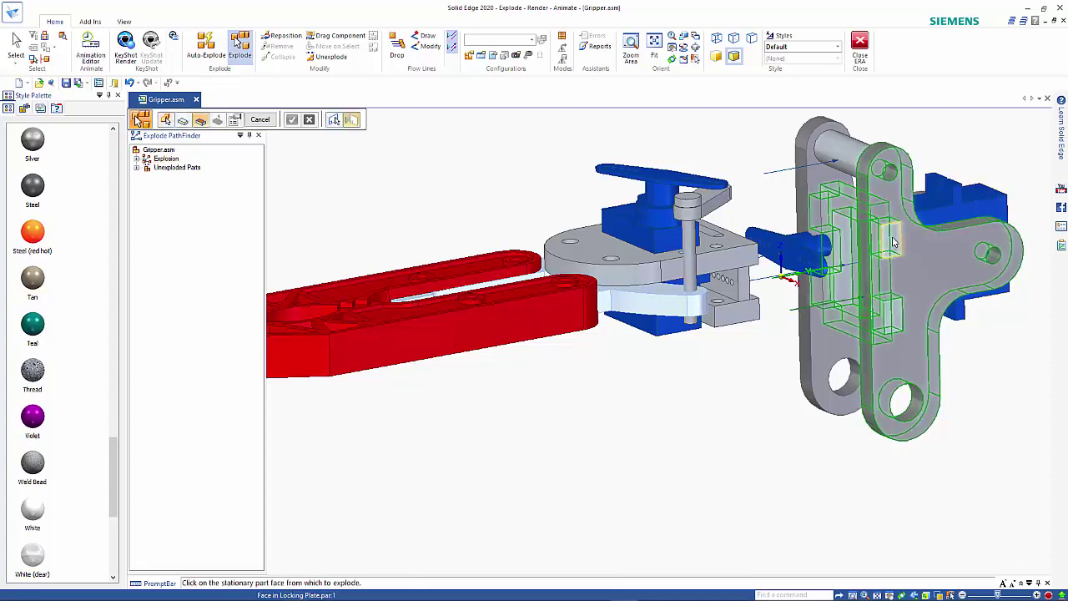
pyautogui.rightClick(892, 243)
pyautogui.click(1032, 427)
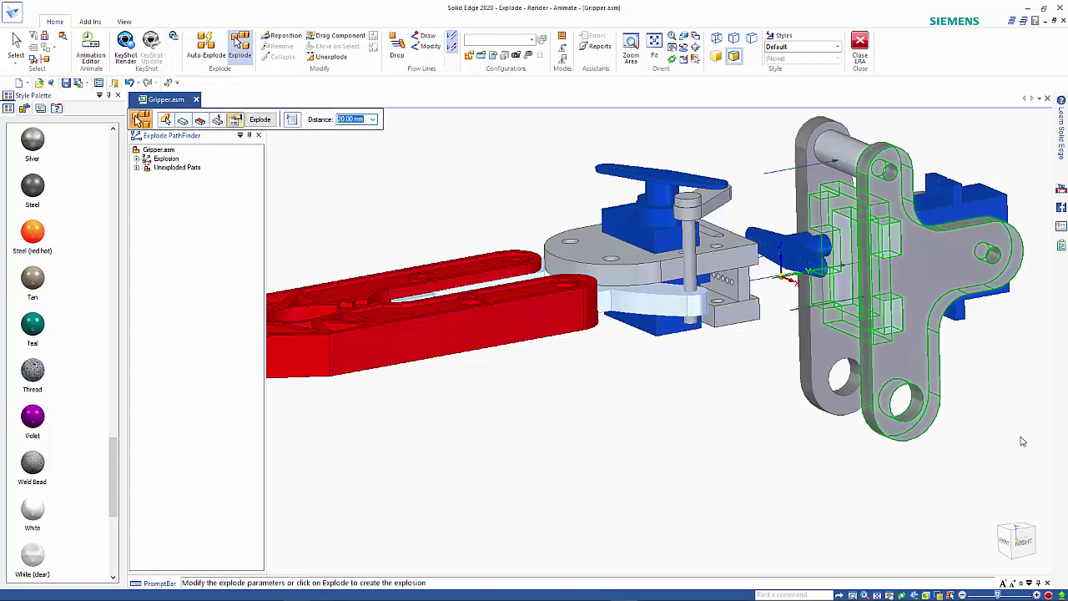
pyautogui.press('Return')
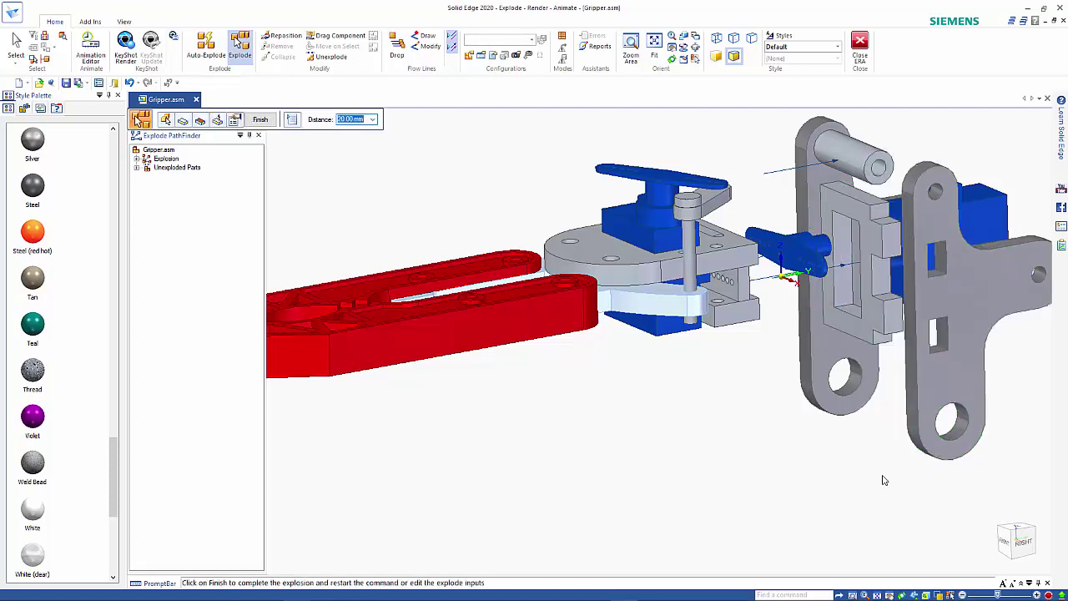
pyautogui.press('Return')
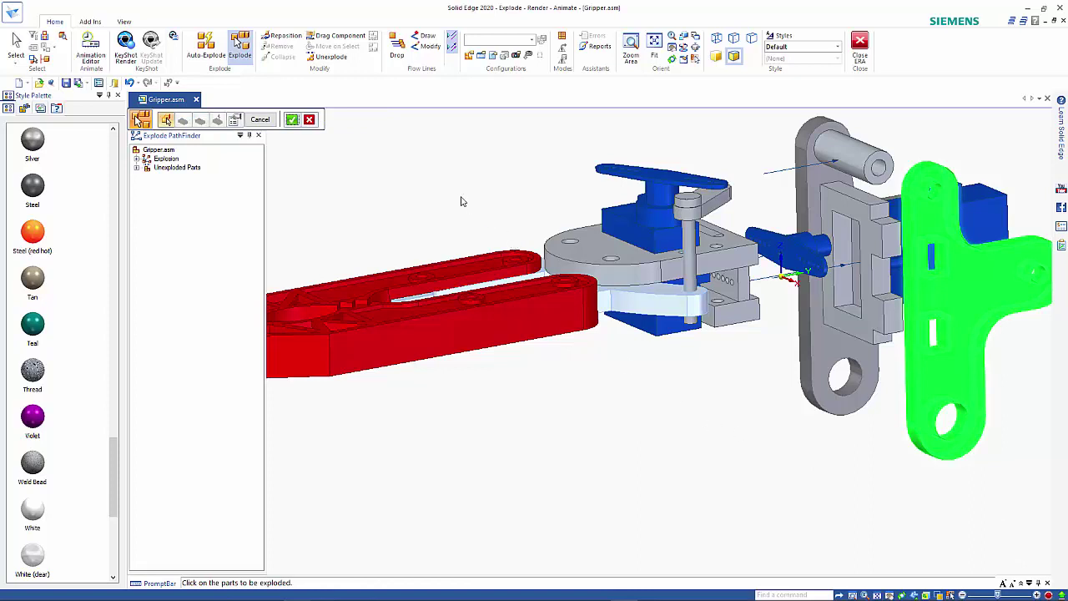
pyautogui.press('Return')
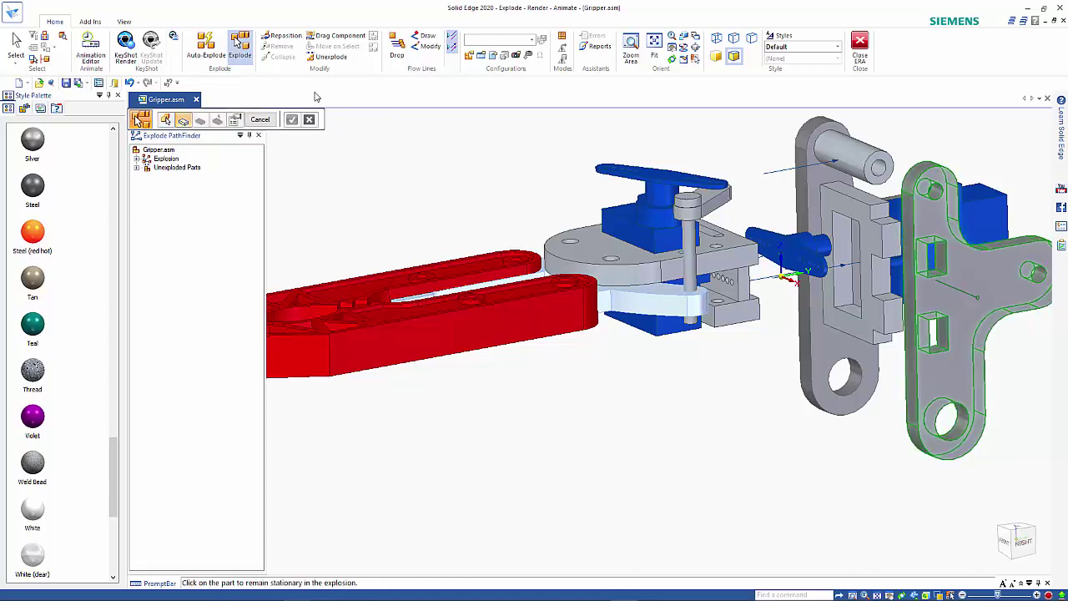
pyautogui.click(167, 121)
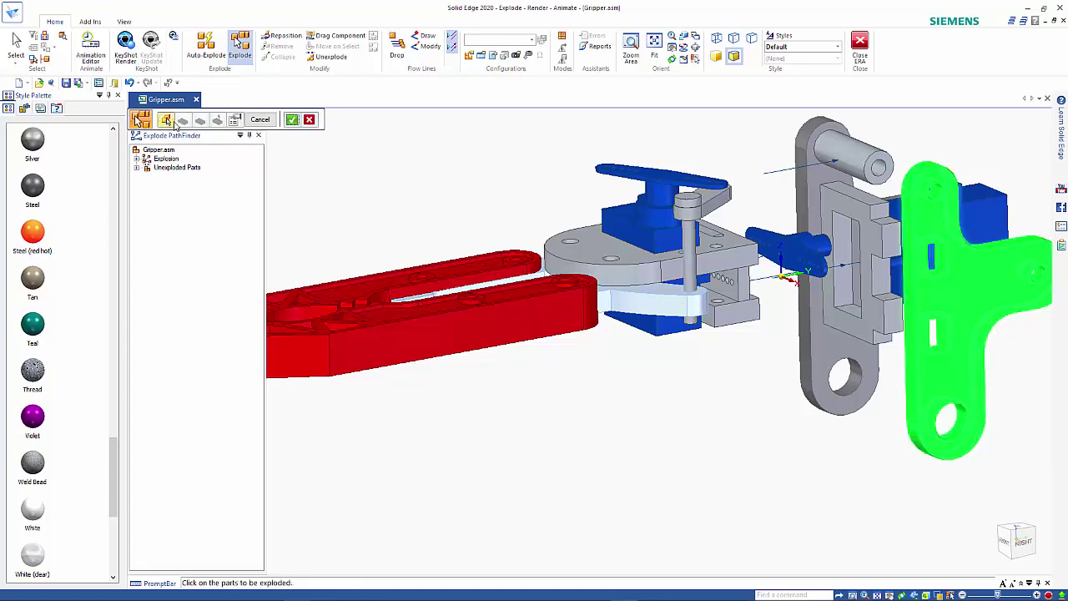
pyautogui.click(310, 122)
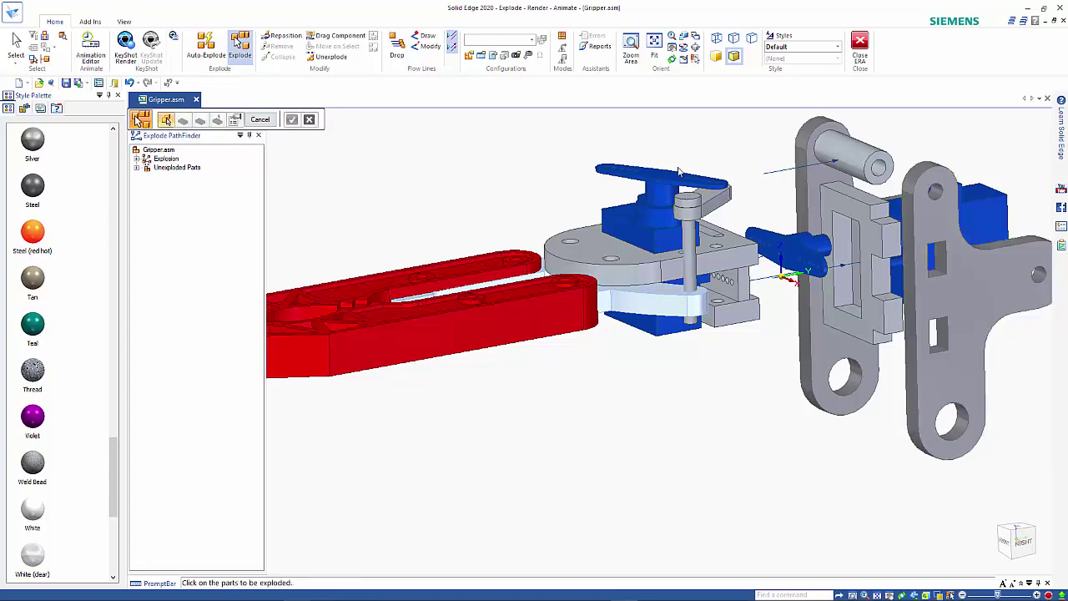
# - Explode the far gripper plate 20 mm outward from the locking plate's opposite side face, finish the explosion and clear the leftover selection
pyautogui.click(819, 187)
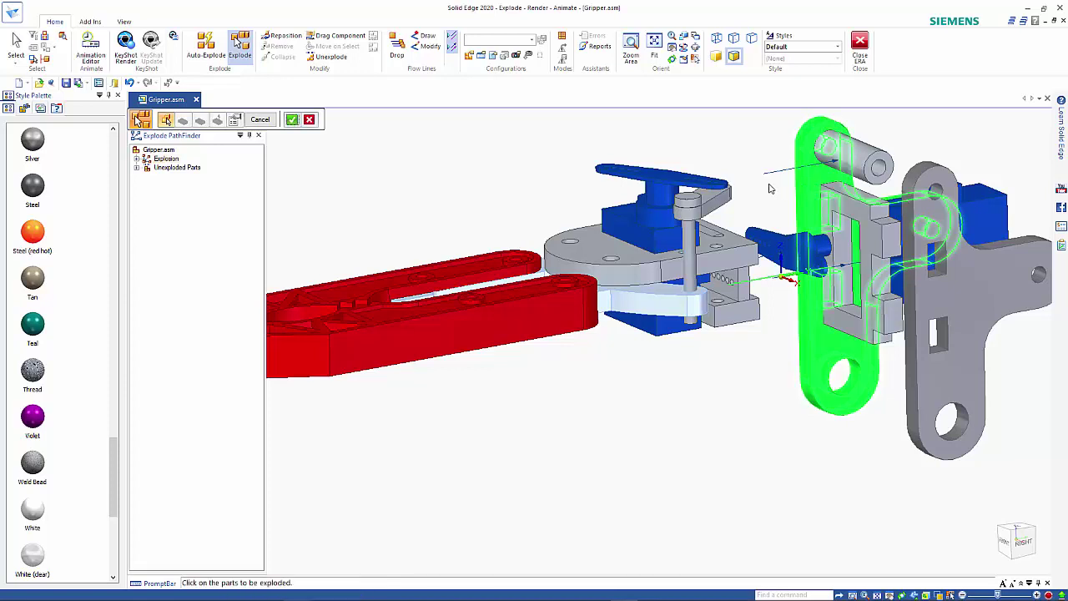
pyautogui.rightClick(834, 197)
pyautogui.click(843, 204)
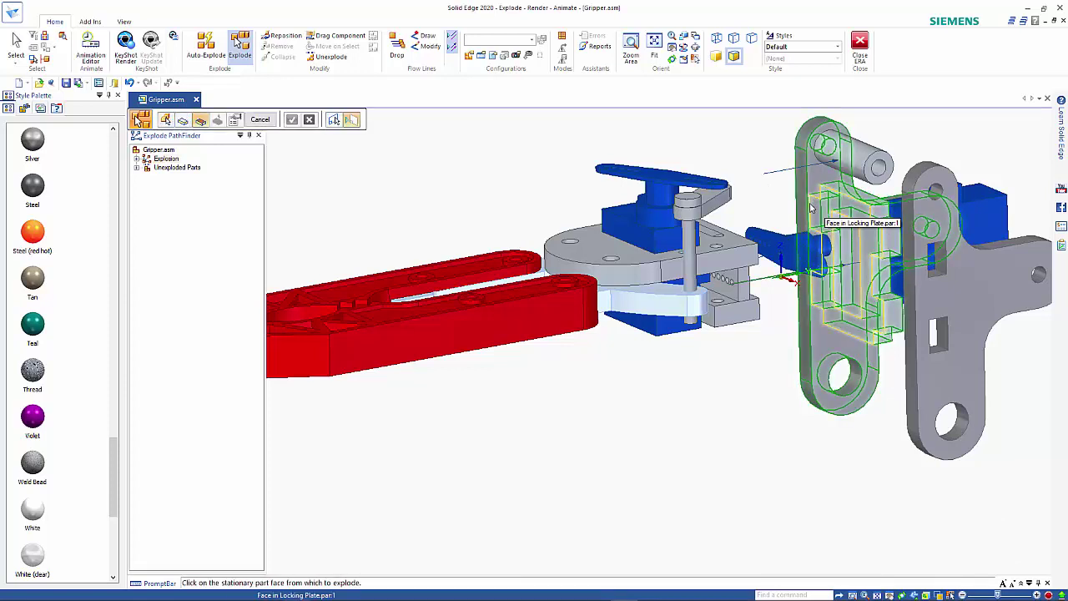
pyautogui.rightClick(834, 227)
pyautogui.click(835, 227)
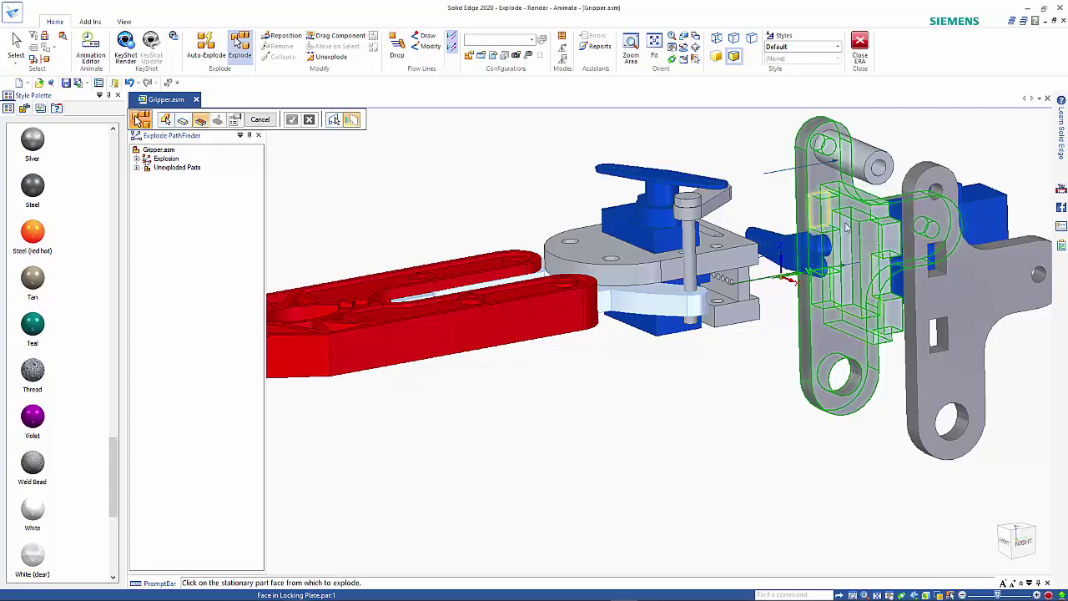
pyautogui.click(772, 185)
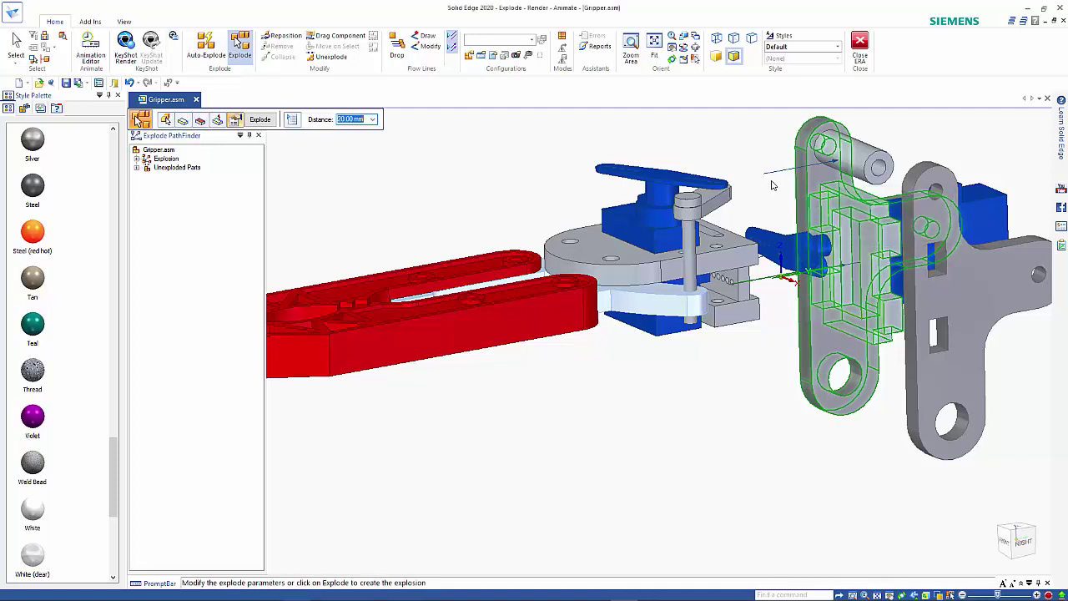
pyautogui.rightClick(772, 185)
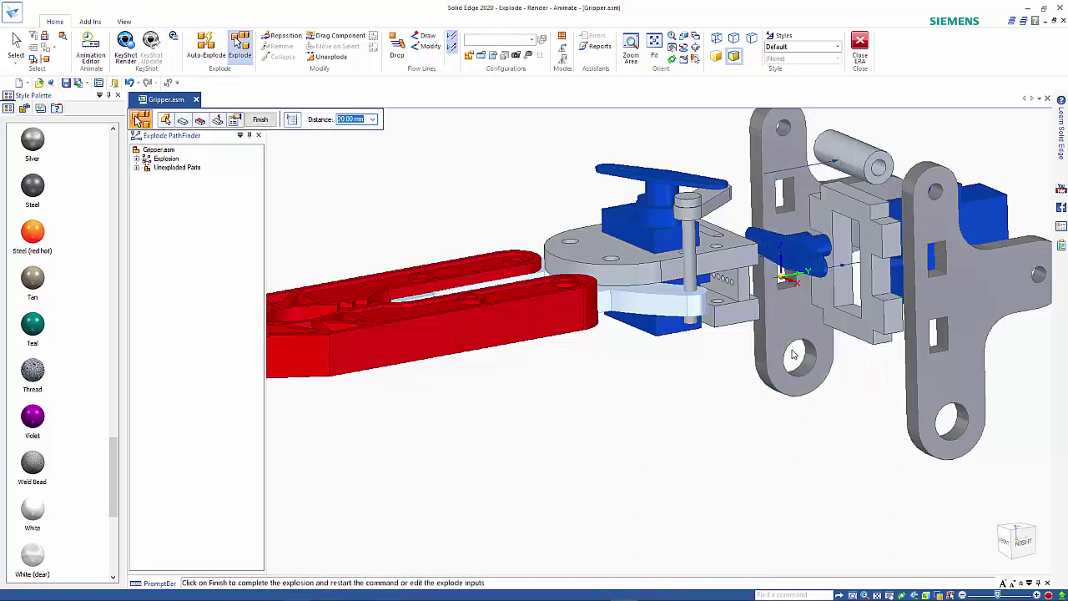
pyautogui.moveTo(794, 350); pyautogui.dragTo(799, 377, button='middle')
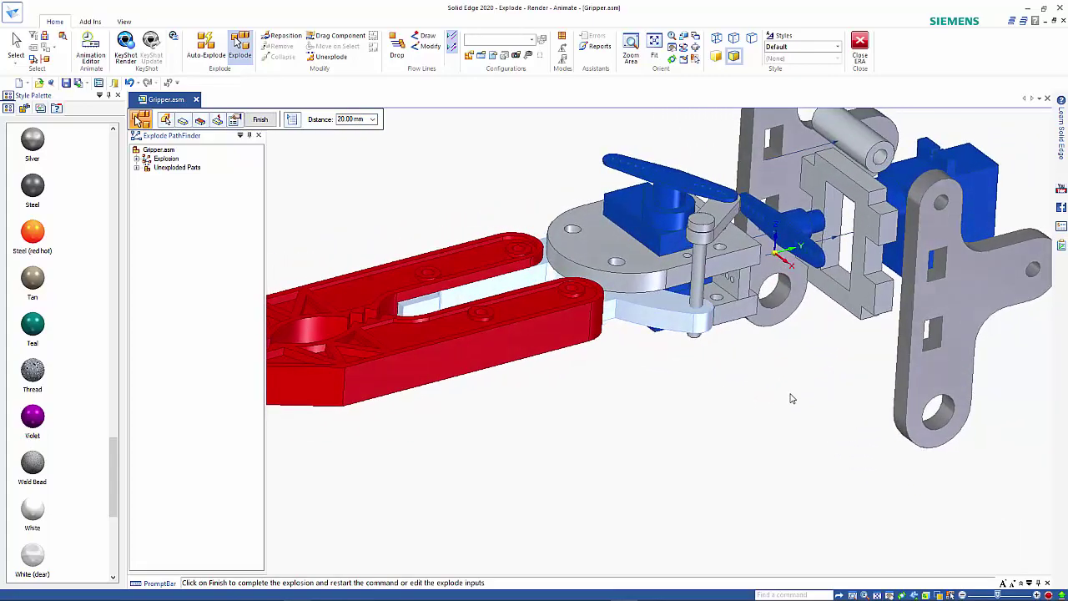
pyautogui.rightClick(789, 392)
pyautogui.moveTo(776, 429); pyautogui.dragTo(831, 418, button='middle')
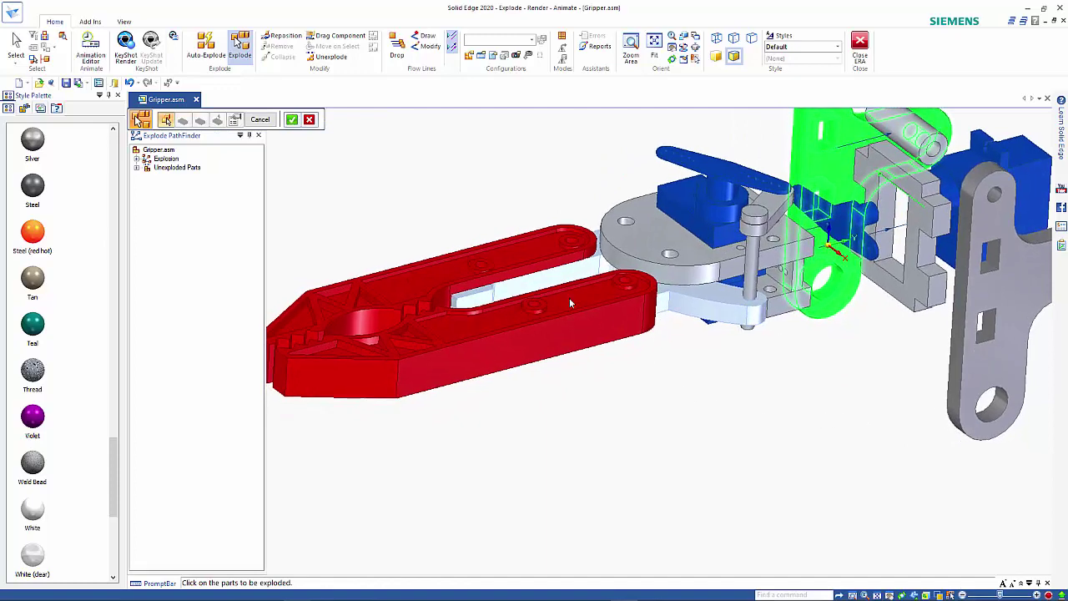
pyautogui.click(309, 120)
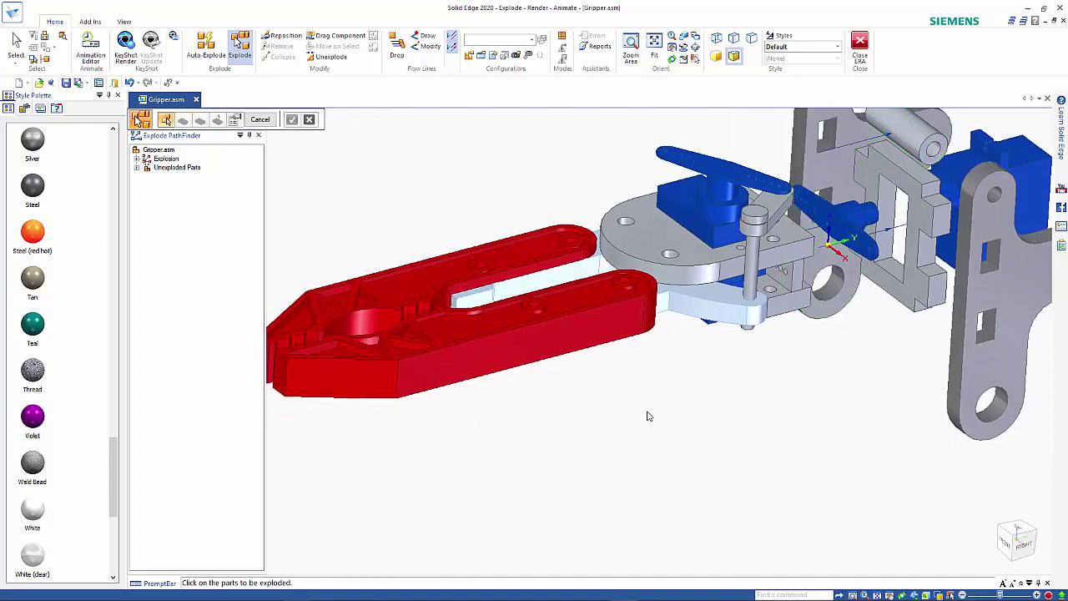
# - Explode the upper plate, upper spindle, servo case, link arm and pin 20 mm upward, keeping the cross part stationary
pyautogui.moveTo(695, 427)
pyautogui.mouseDown(button='middle')
pyautogui.moveTo(687, 396)
pyautogui.moveTo(710, 418)
pyautogui.moveTo(670, 417)
pyautogui.moveTo(700, 419)
pyautogui.mouseUp(button='middle')
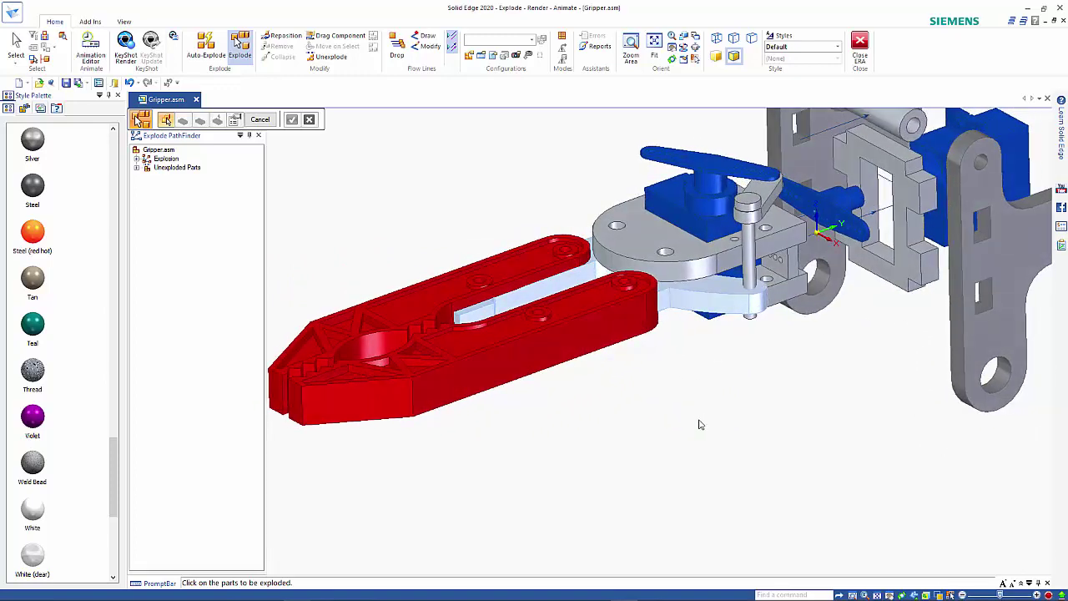
pyautogui.click(657, 243)
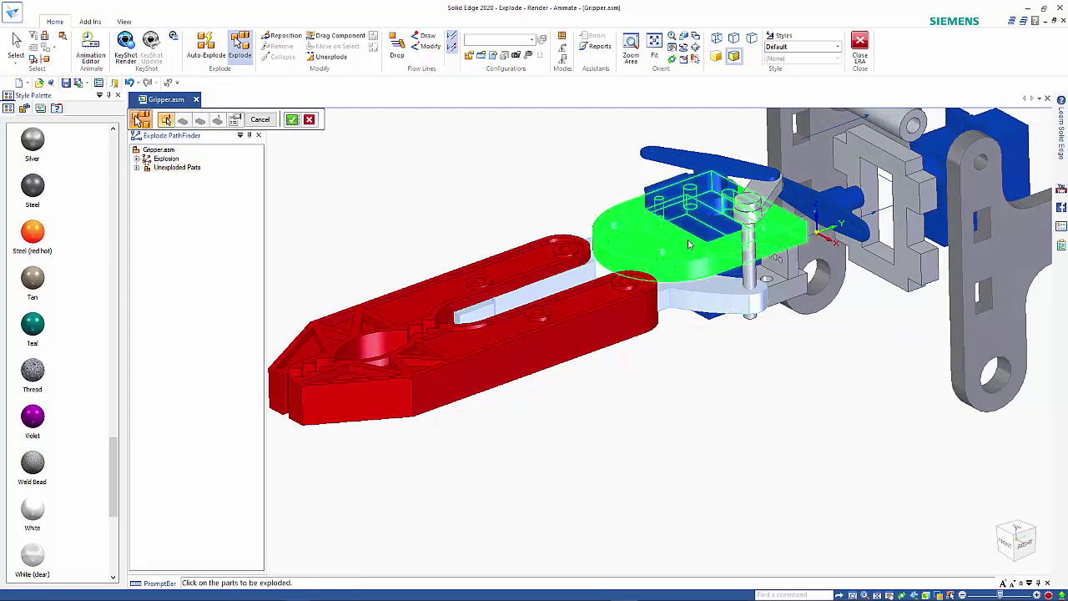
pyautogui.click(702, 163)
pyautogui.click(676, 190)
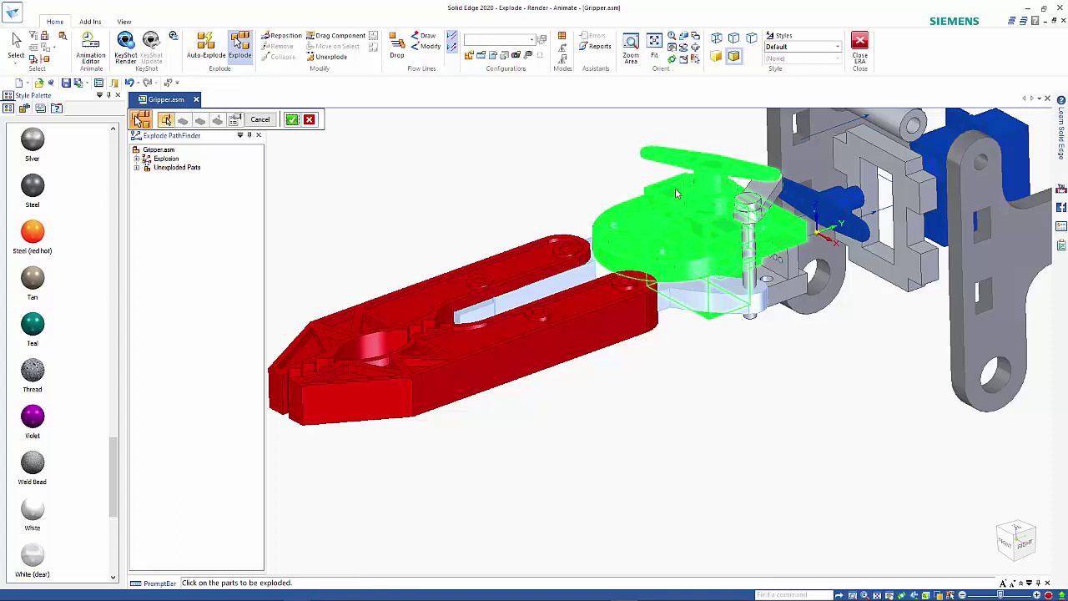
pyautogui.click(748, 205)
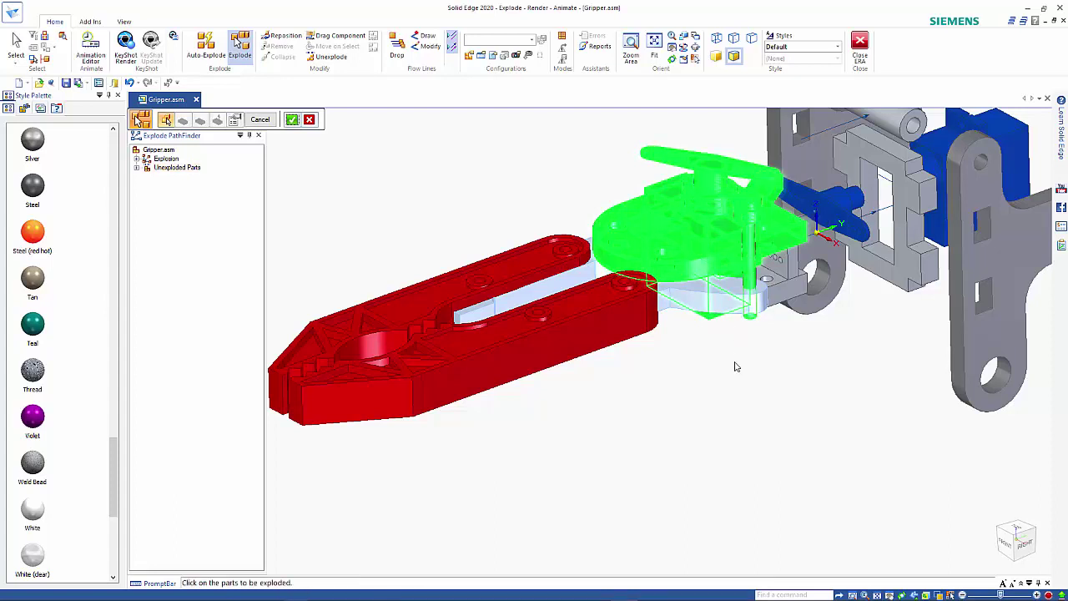
pyautogui.press('Return')
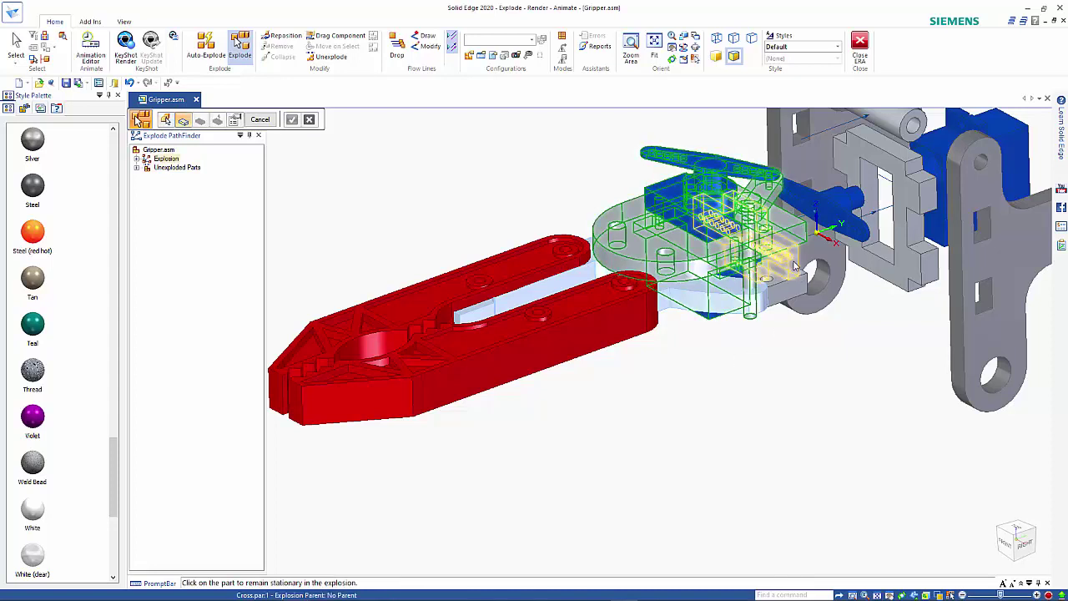
pyautogui.click(796, 265)
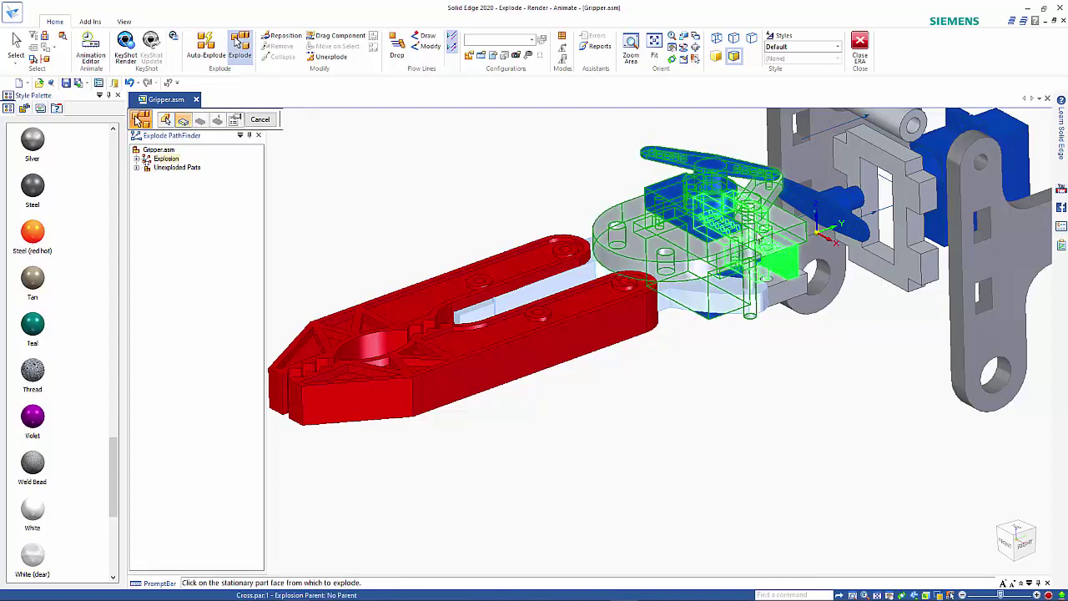
pyautogui.click(743, 179)
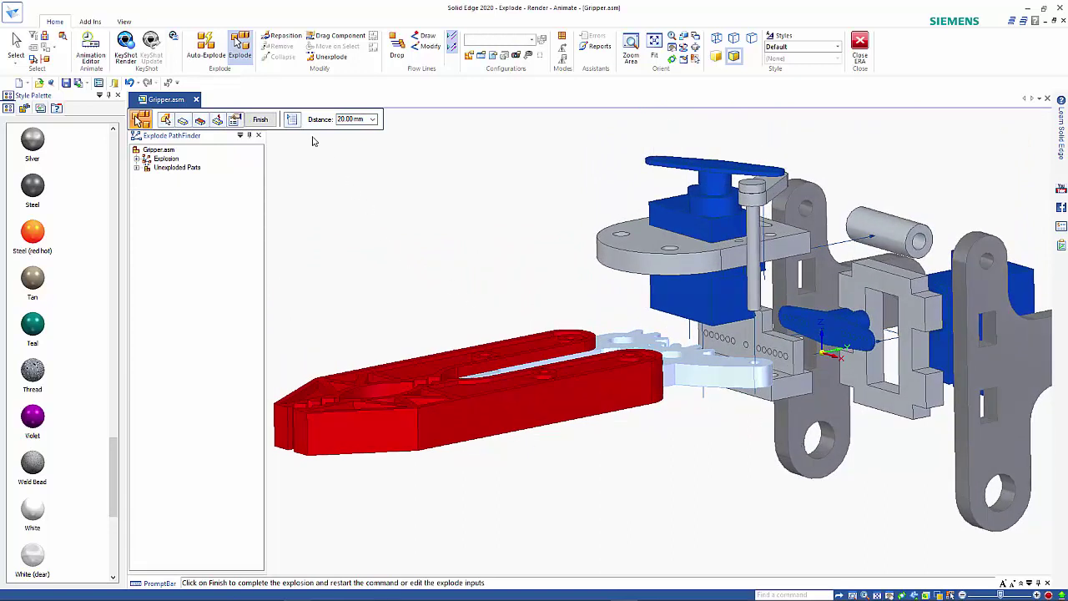
# - Confirm moving components as a unit as the explode technique, reapply the 20 mm explosion and finish it
pyautogui.click(292, 119)
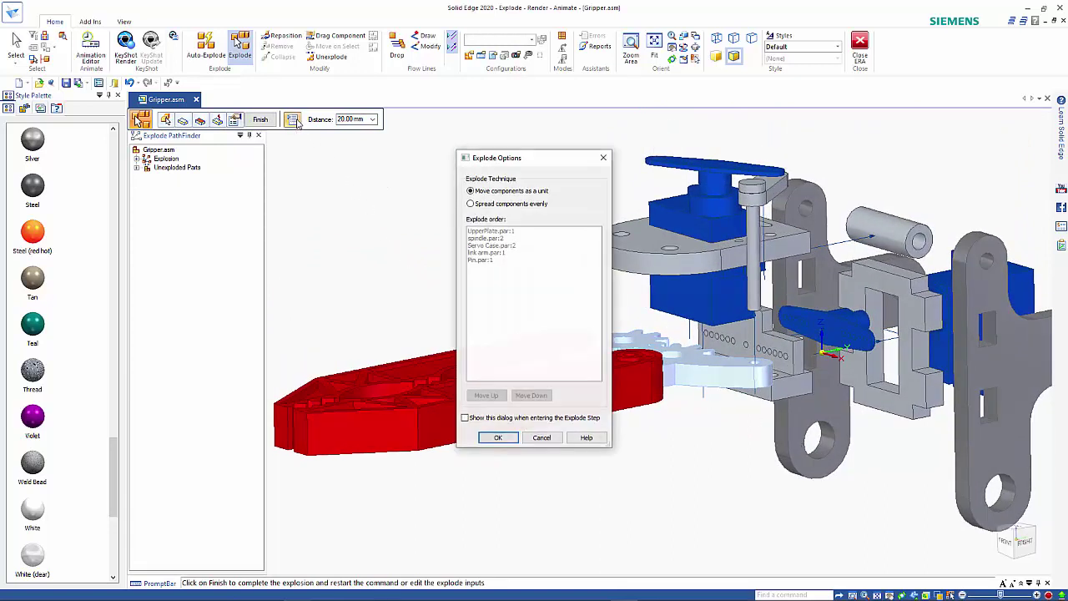
pyautogui.click(498, 439)
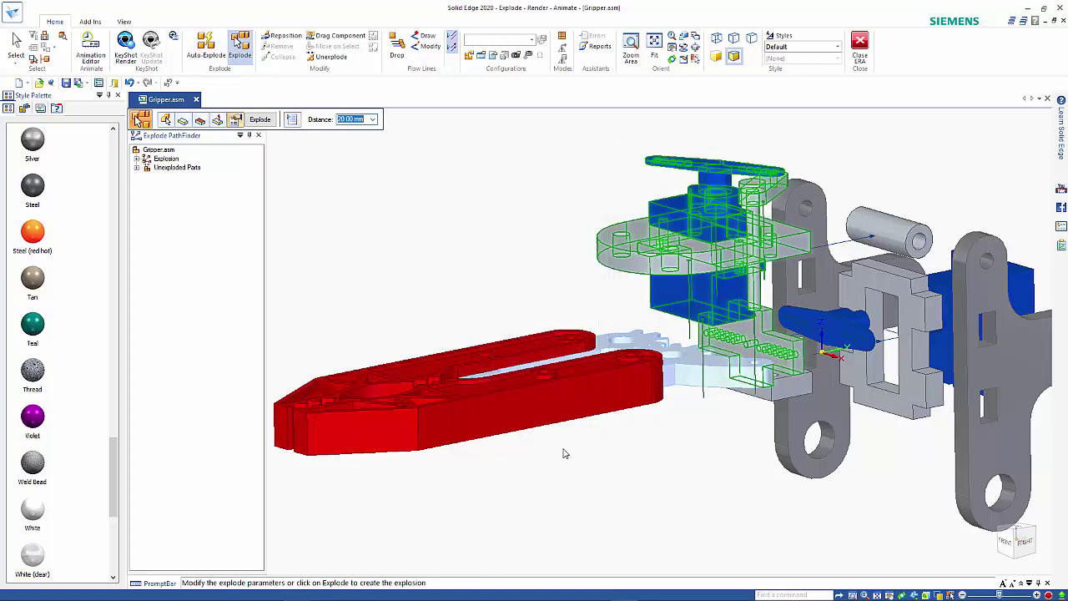
pyautogui.press('Return')
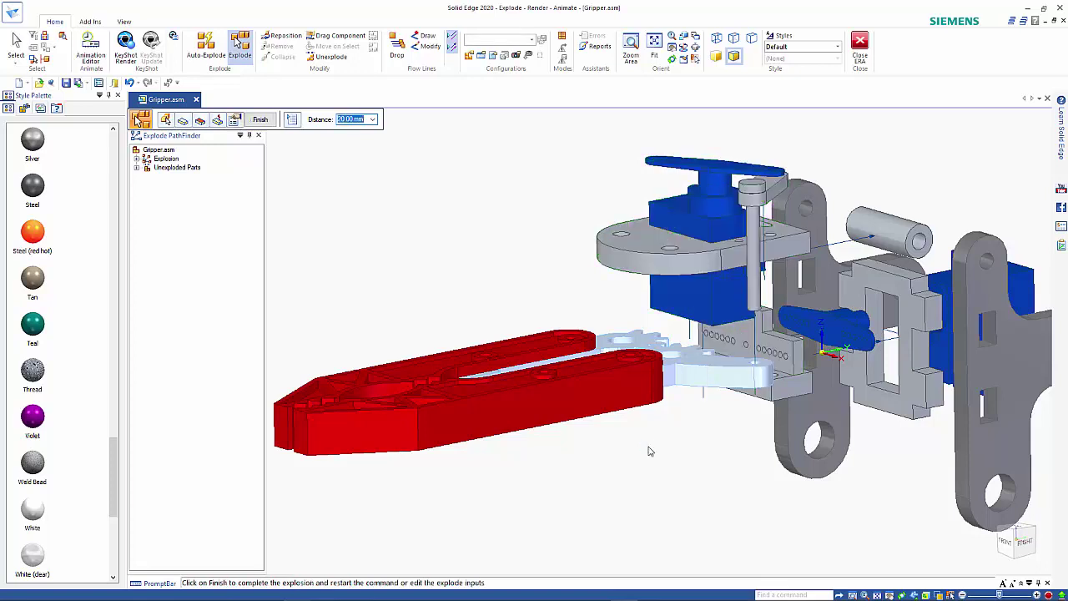
pyautogui.press('Return')
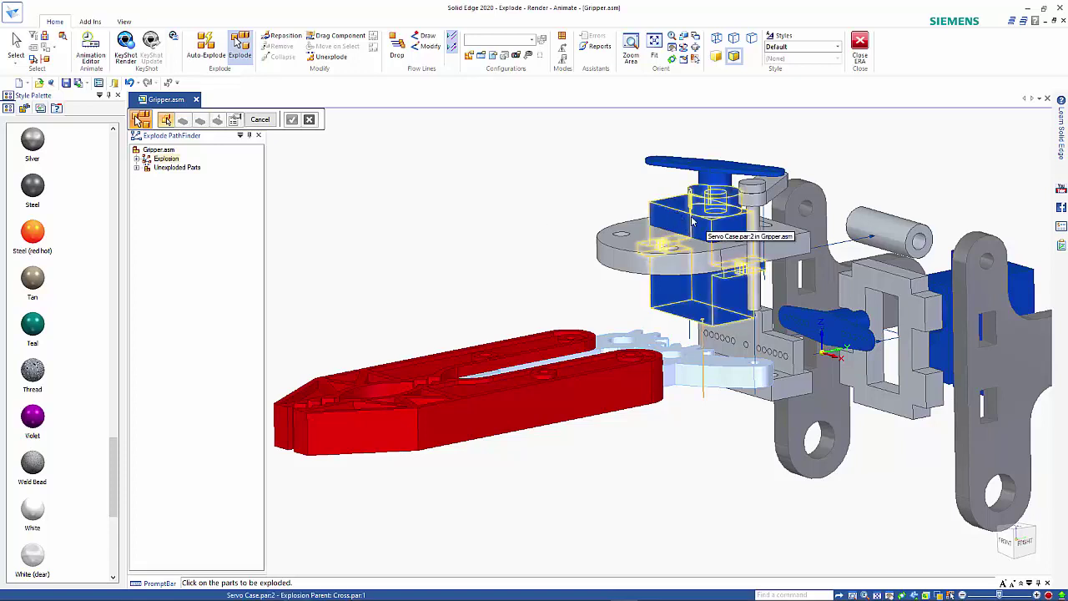
# - Choose the upper plate, upper spindle, link arm and pin as the parts to explode, leaving out the servo case
pyautogui.click(620, 256)
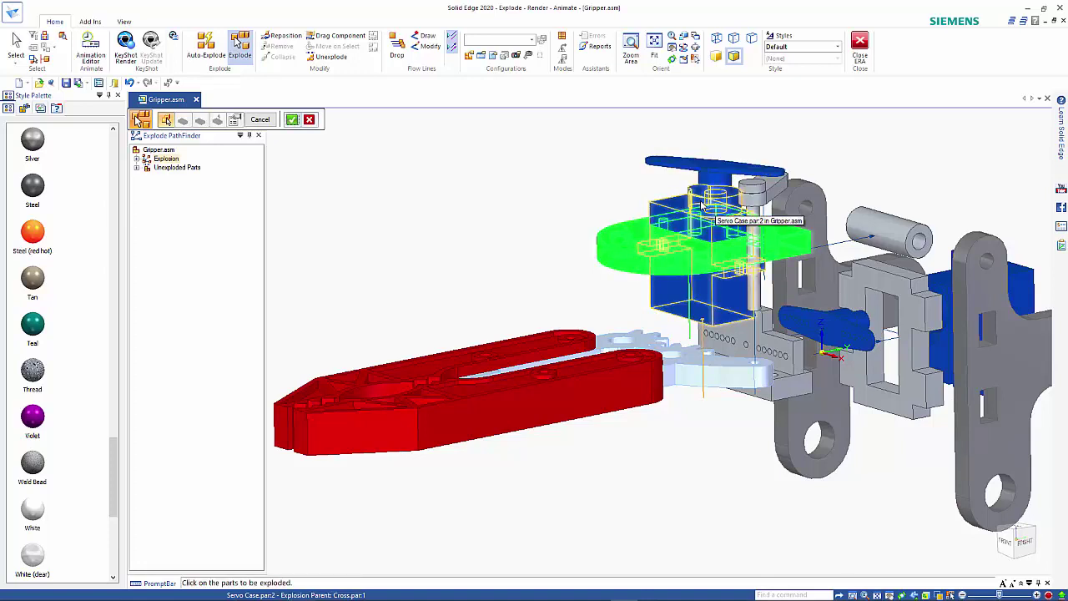
pyautogui.click(702, 207)
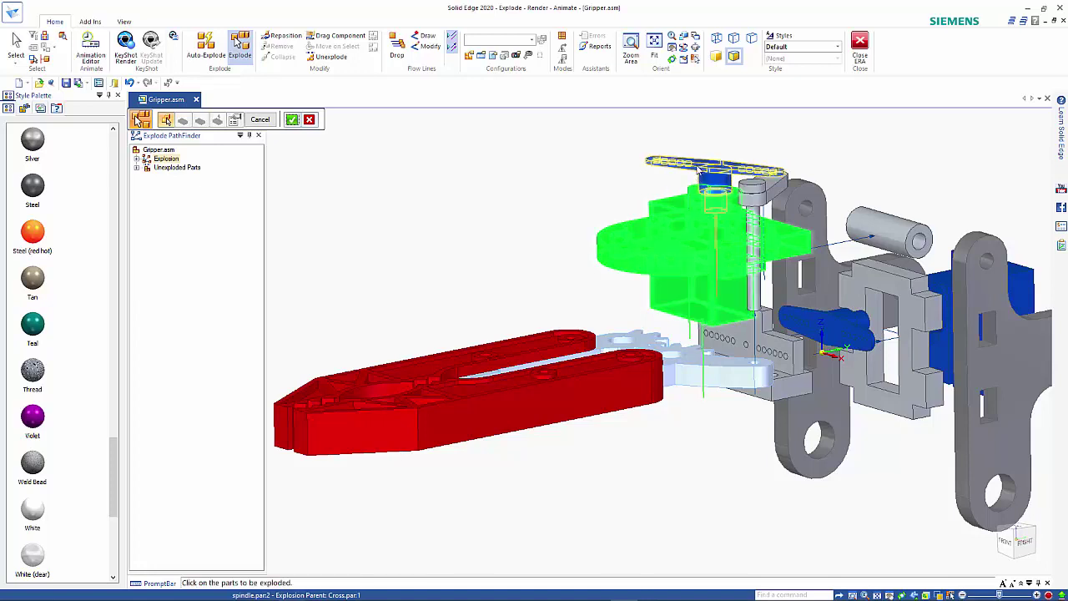
pyautogui.click(697, 169)
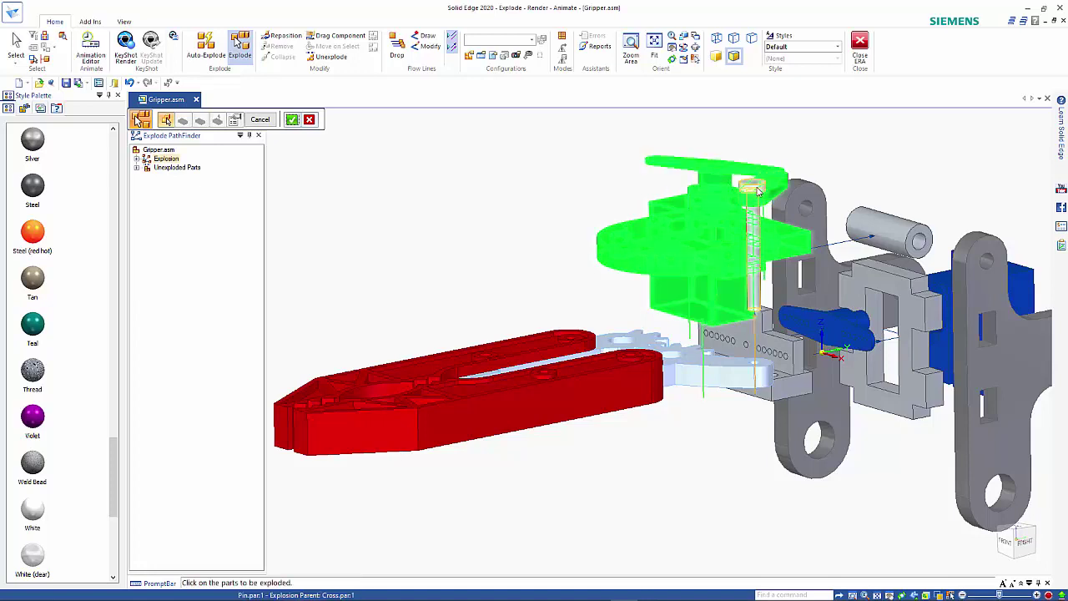
pyautogui.rightClick(543, 186)
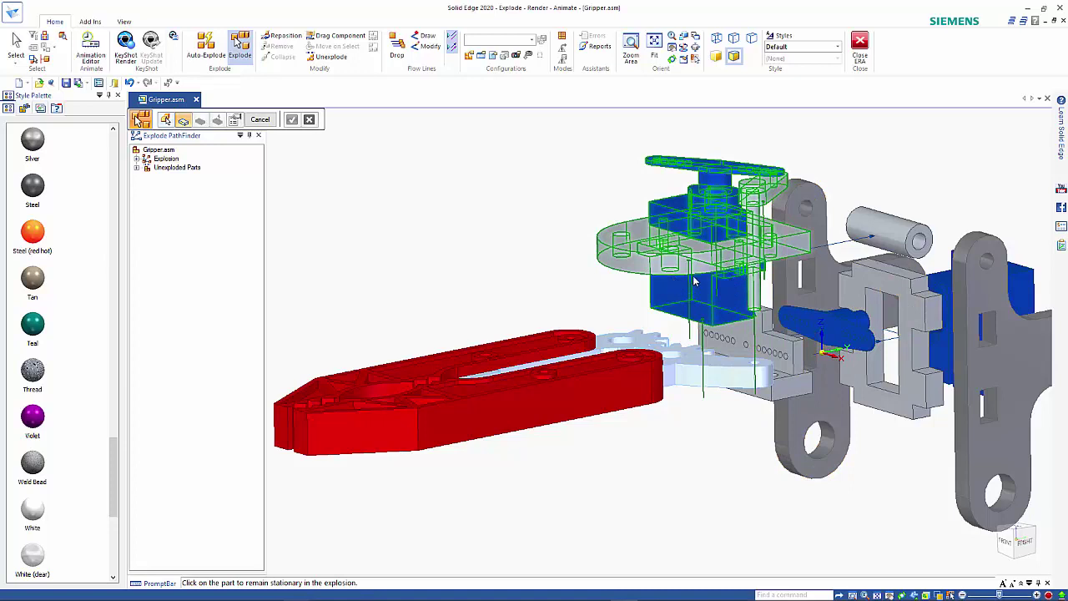
pyautogui.click(167, 120)
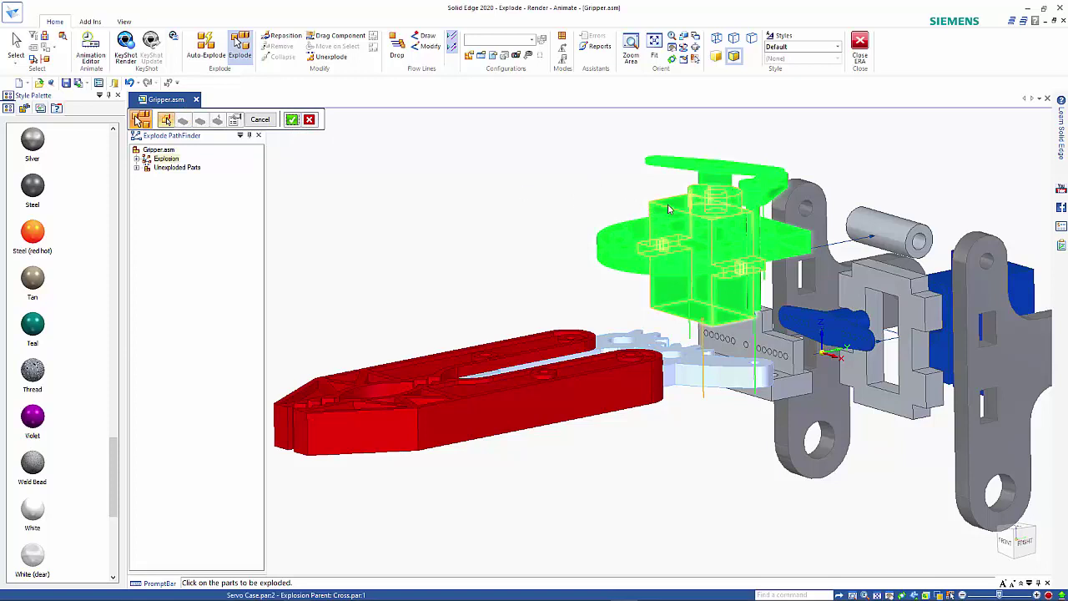
pyautogui.click(291, 119)
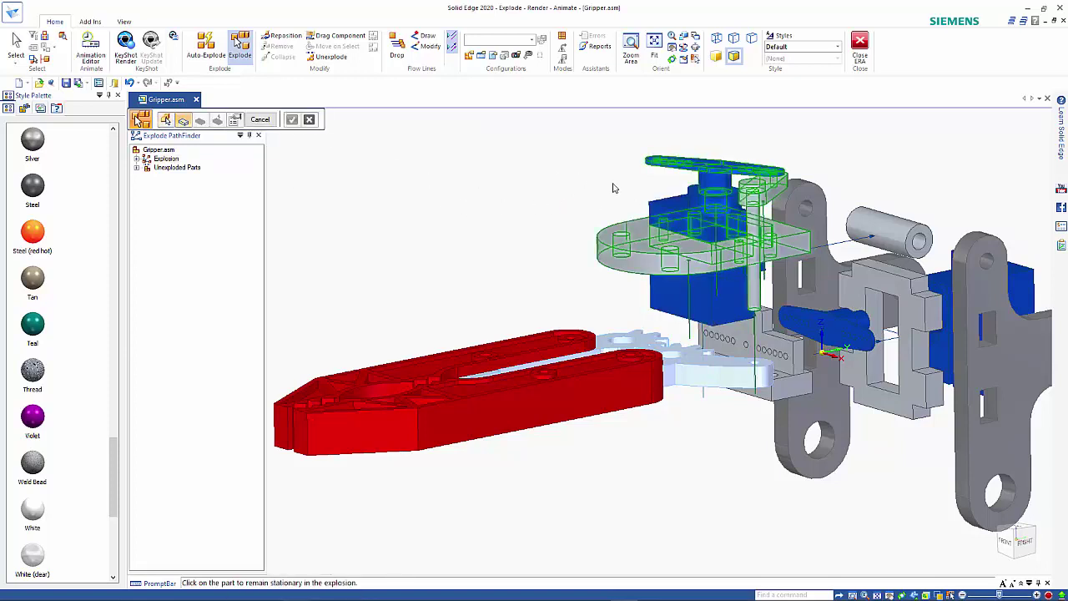
# - Explode the selected parts 20 mm upward from the stationary servo case's mounting tab face, finish and clear the leftover selection
pyautogui.click(659, 211)
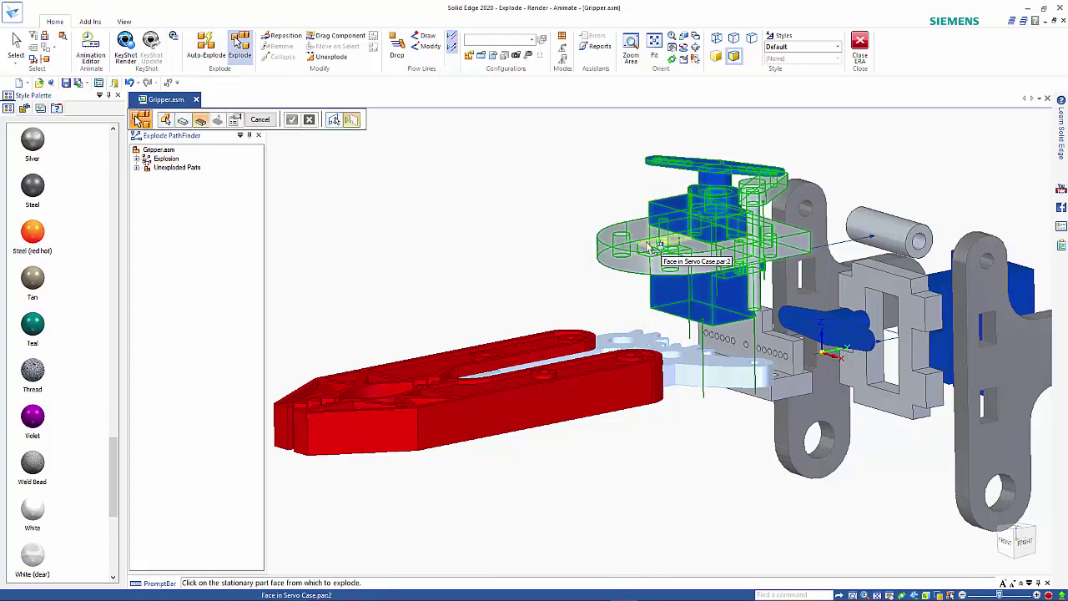
pyautogui.click(647, 244)
pyautogui.click(581, 186)
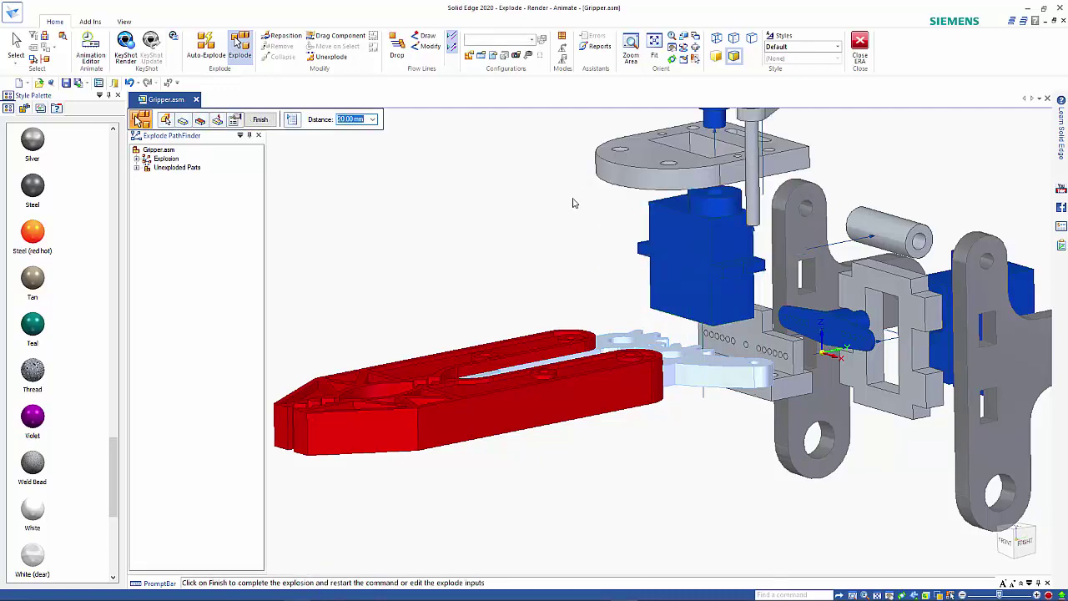
pyautogui.scroll(-3, 572, 245)
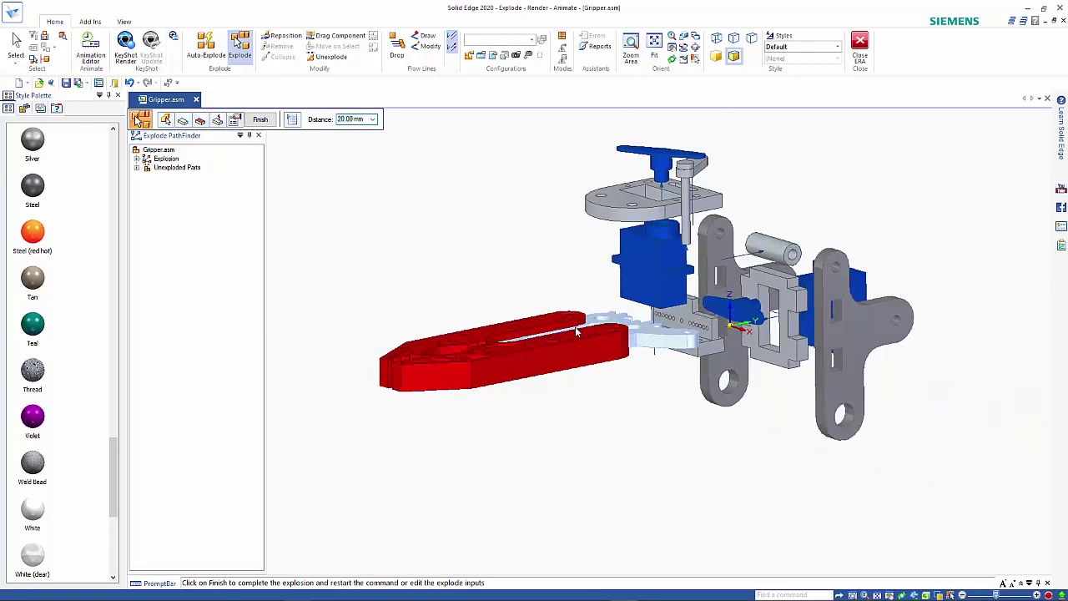
pyautogui.moveTo(567, 281); pyautogui.dragTo(612, 328, button='middle')
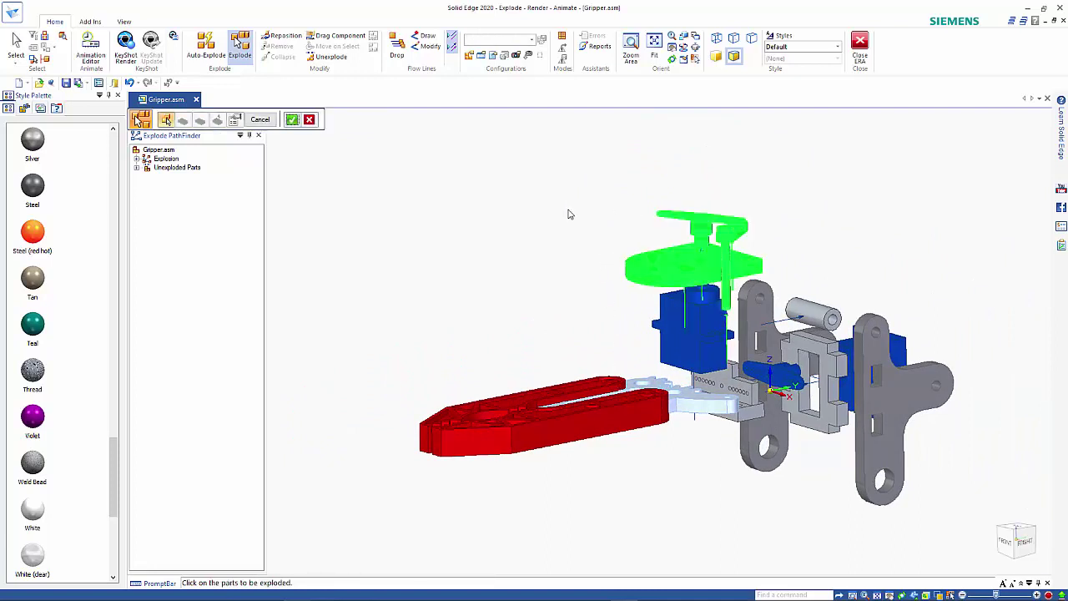
pyautogui.click(309, 120)
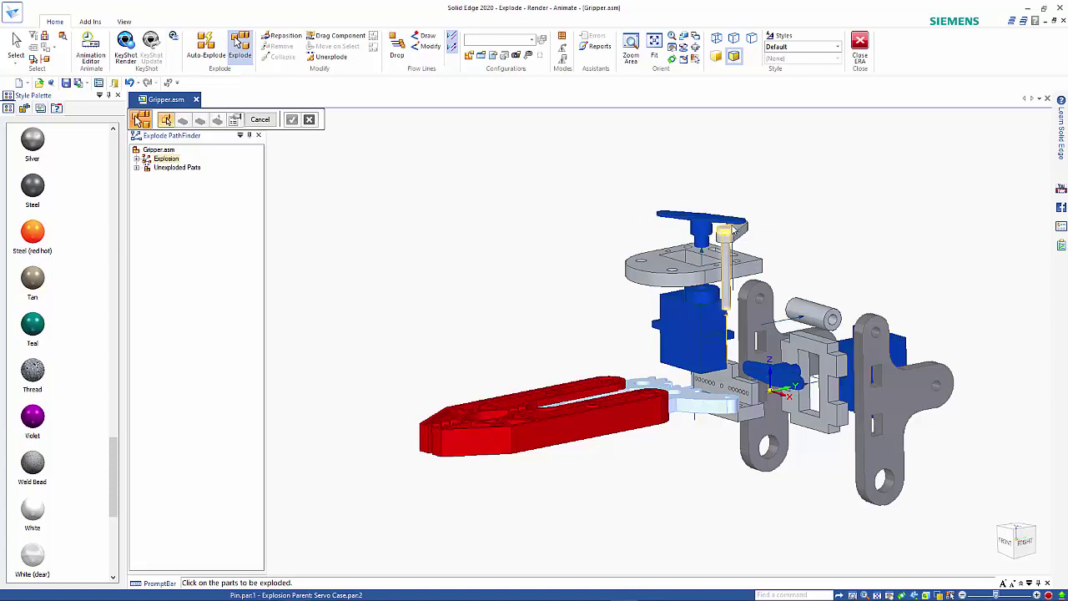
# - Explode the pin 20 mm upward from the upper face of the stationary link arm and finish the explosion
pyautogui.click(728, 236)
pyautogui.rightClick(593, 224)
pyautogui.click(731, 227)
pyautogui.click(741, 224)
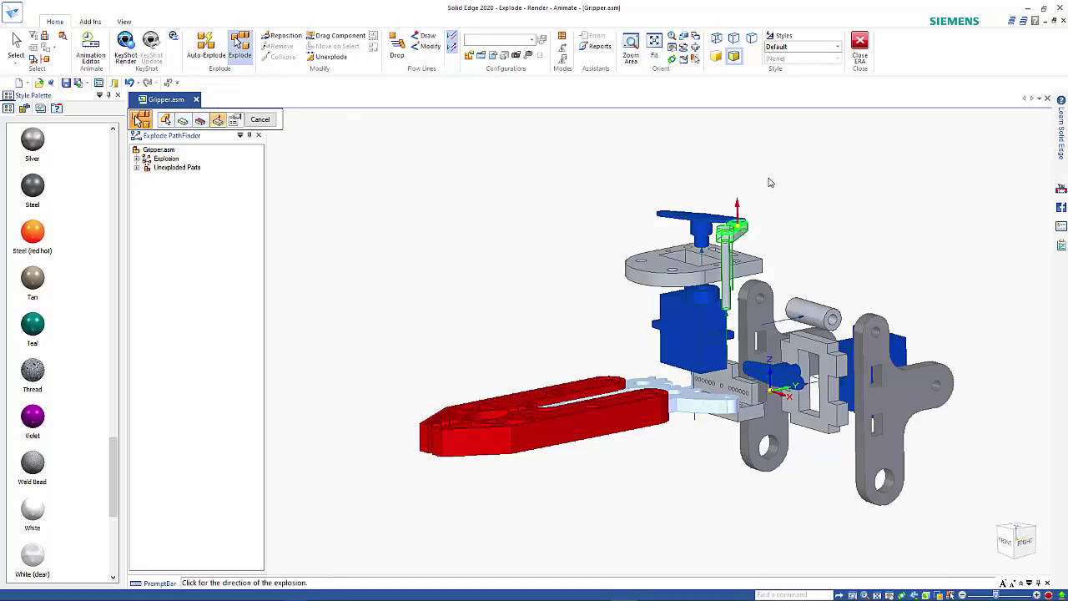
pyautogui.click(770, 183)
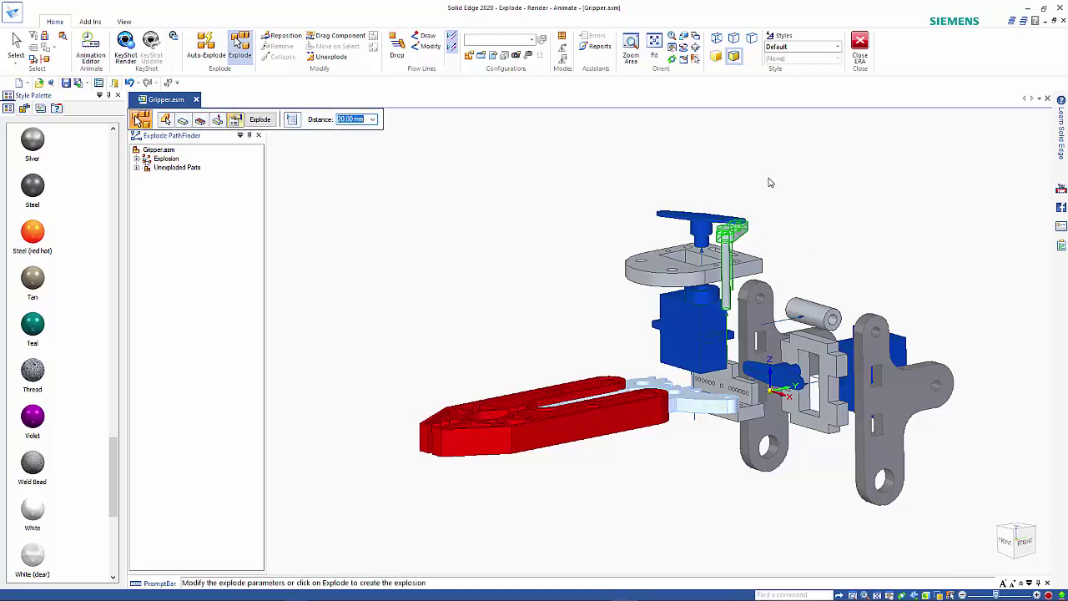
pyautogui.press('Return')
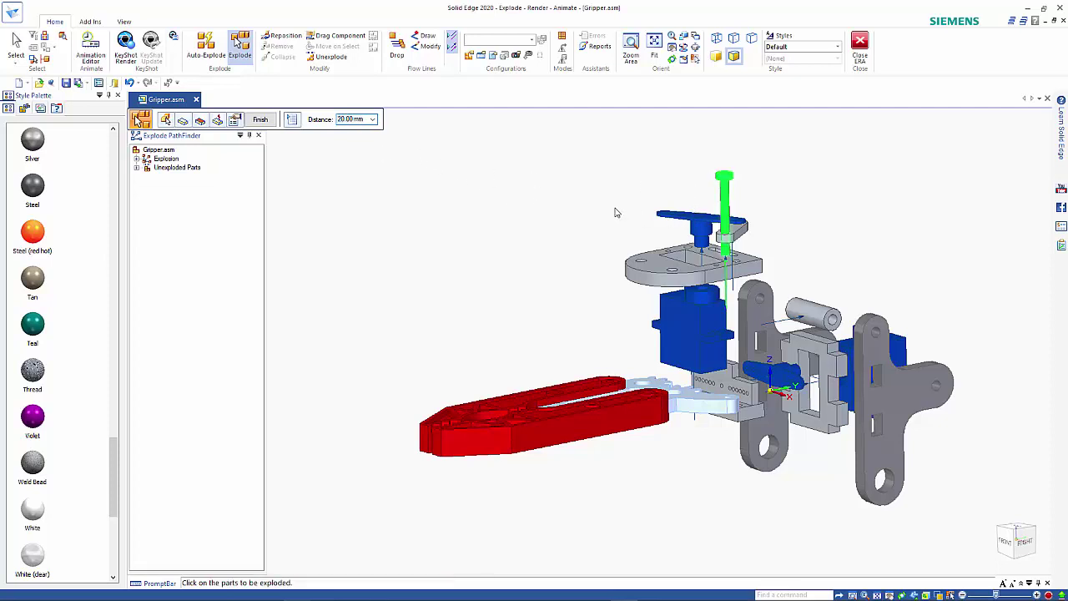
pyautogui.click(260, 119)
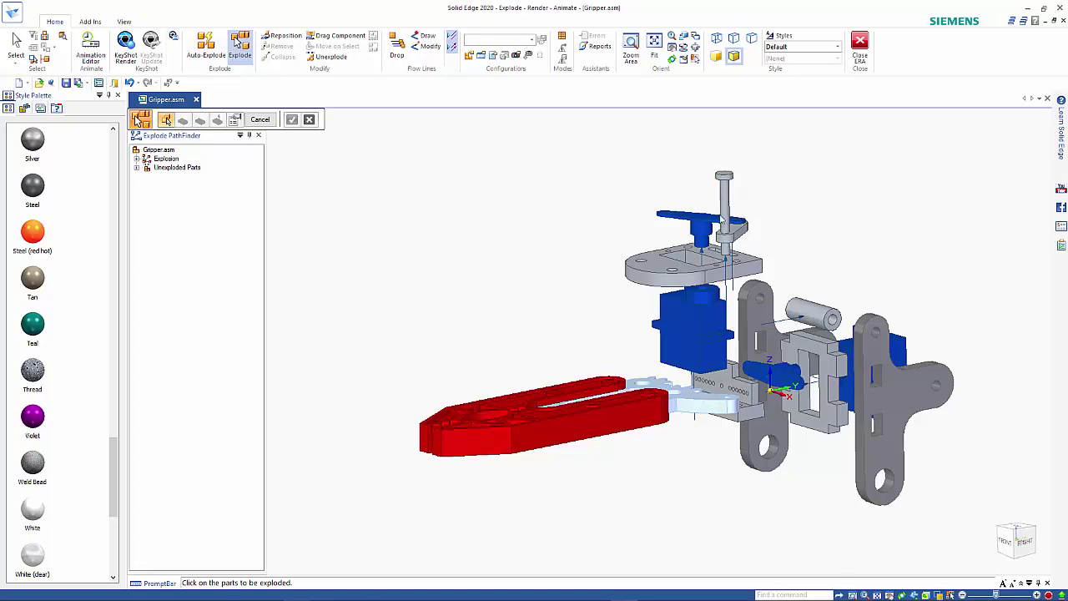
# - Explode the upper spindle 20 mm upward from the stationary upper plate's top face and finish the explosion
pyautogui.click(707, 219)
pyautogui.rightClick(667, 176)
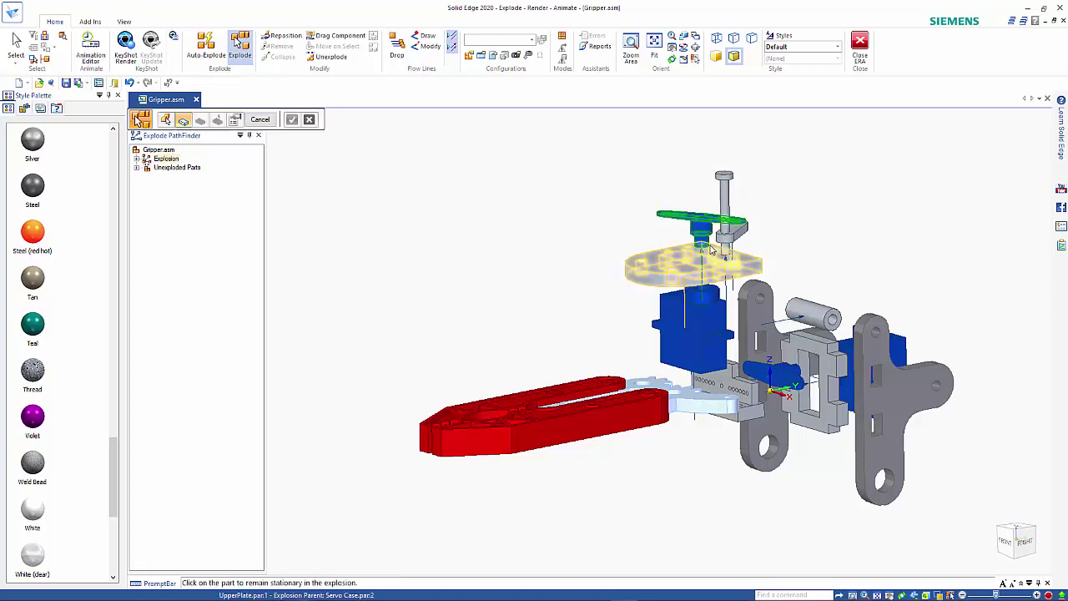
pyautogui.click(661, 257)
pyautogui.click(655, 264)
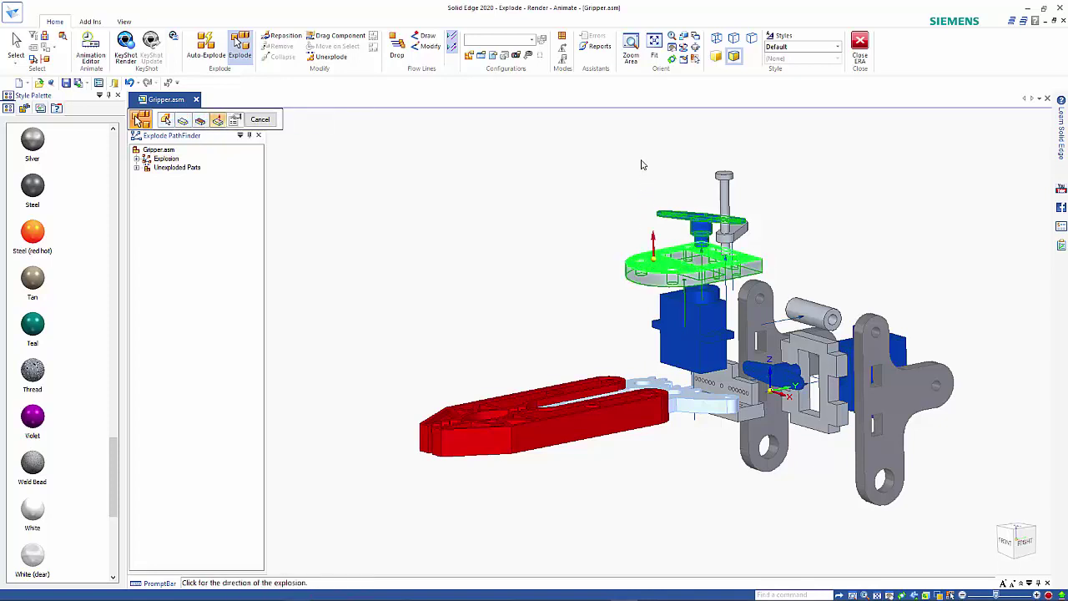
pyautogui.click(639, 164)
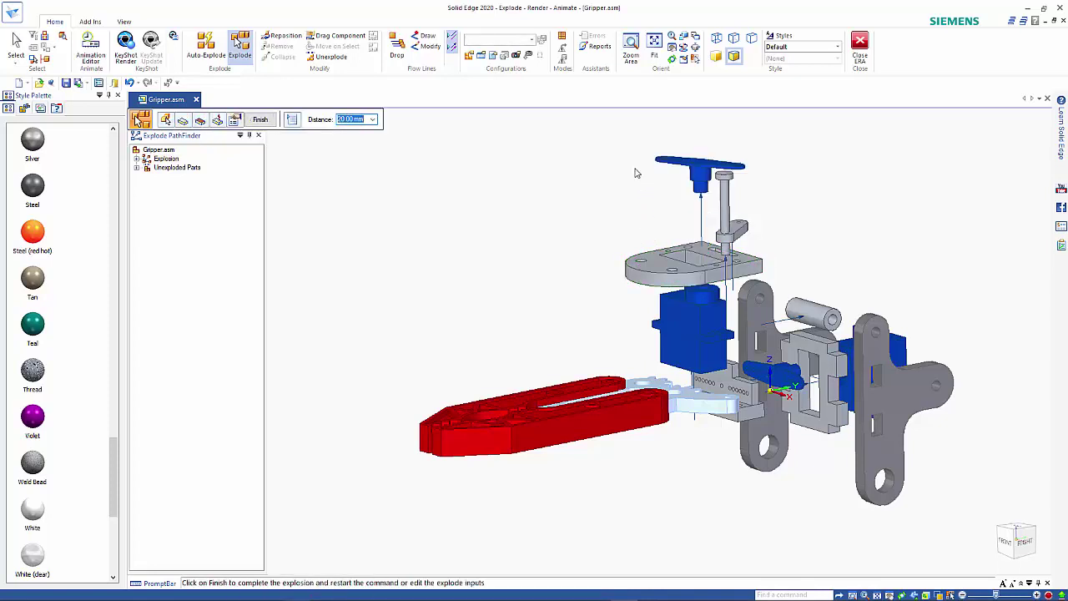
pyautogui.moveTo(574, 229)
pyautogui.mouseDown(button='middle')
pyautogui.moveTo(609, 210)
pyautogui.moveTo(575, 231)
pyautogui.moveTo(579, 240)
pyautogui.mouseUp(button='middle')
pyautogui.moveTo(732, 396); pyautogui.dragTo(737, 469, button='middle')
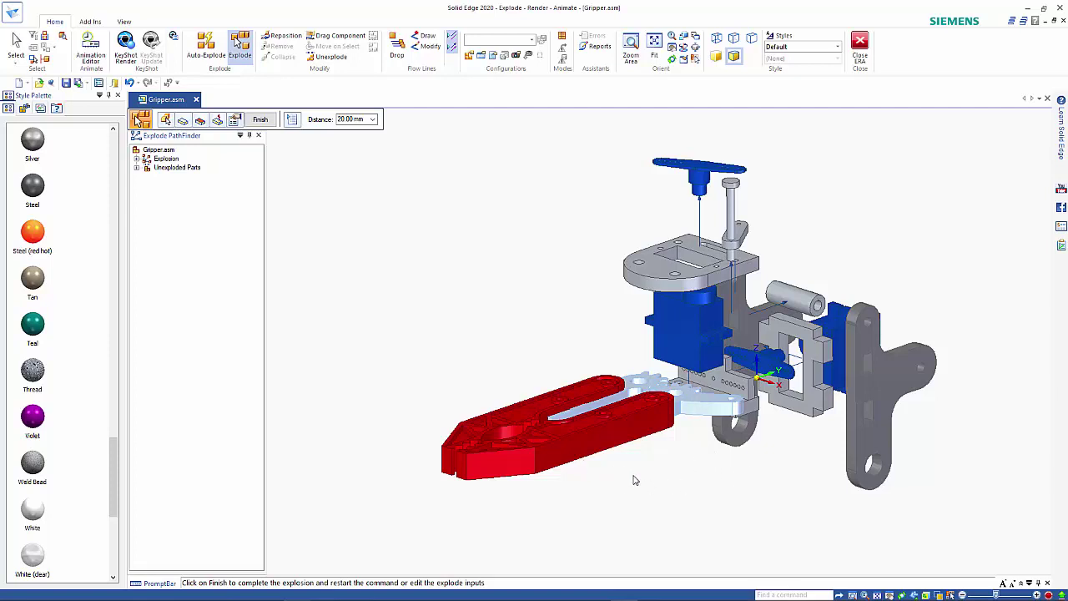
pyautogui.rightClick(389, 203)
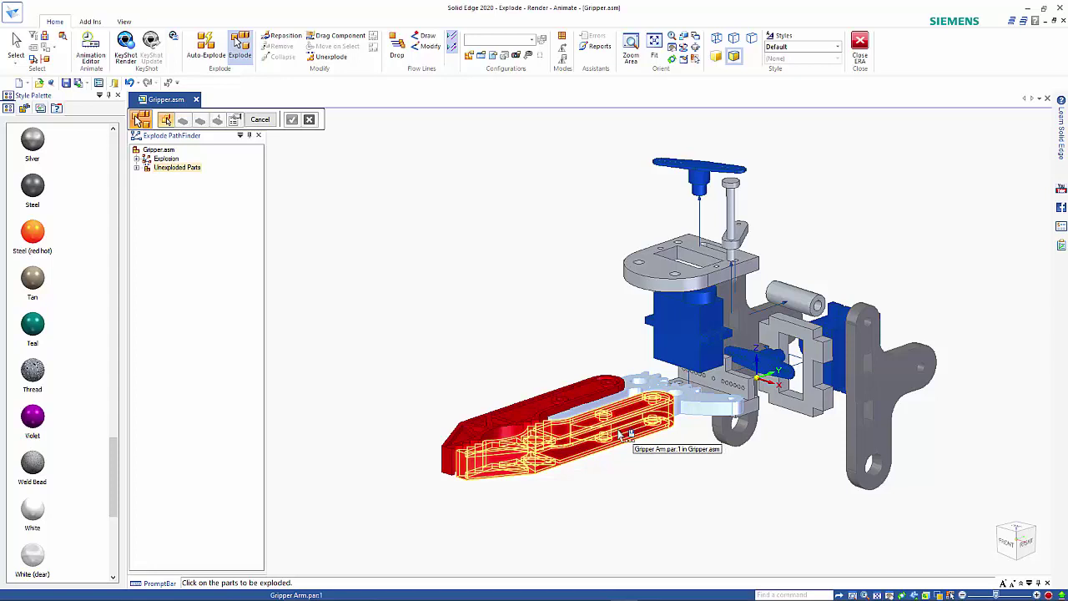
# - Explode the near red gripper arm 20 mm outward from the face of its stationary gear and finish the explosion
pyautogui.click(619, 434)
pyautogui.rightClick(705, 460)
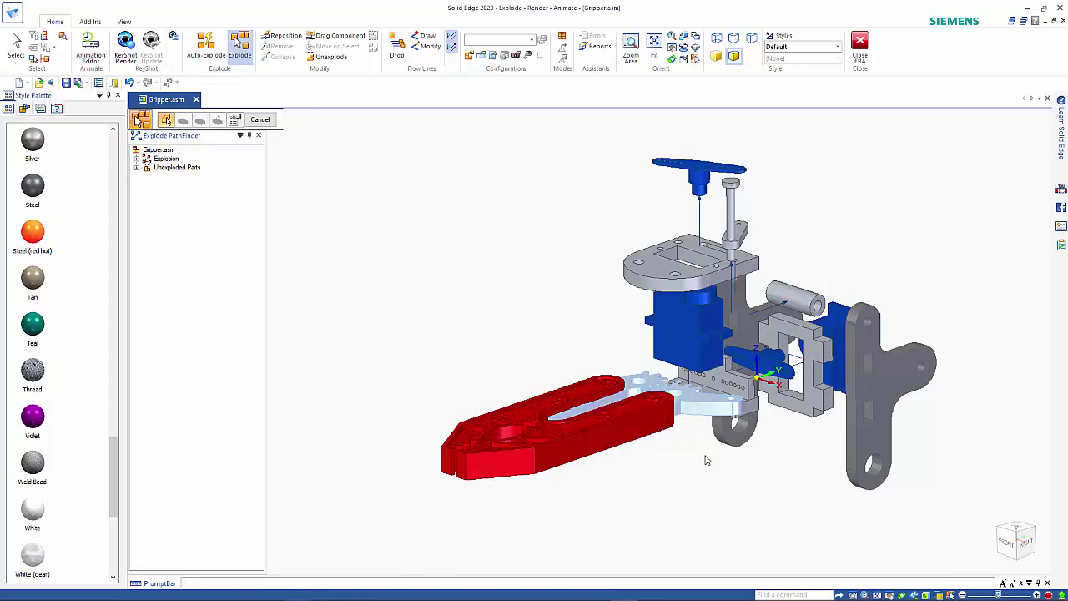
pyautogui.click(622, 433)
pyautogui.click(709, 401)
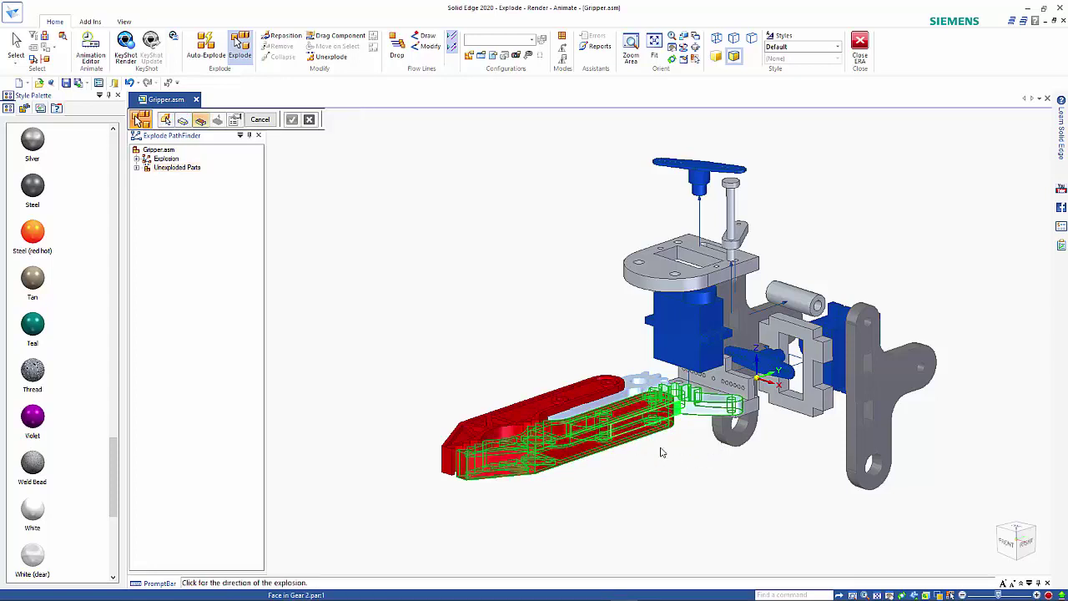
pyautogui.click(708, 495)
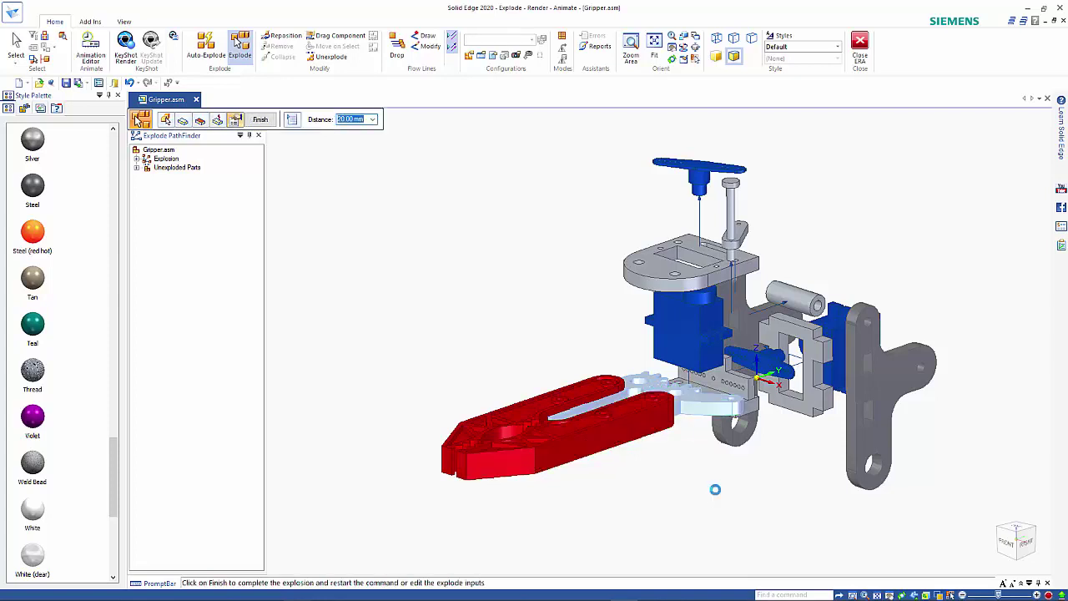
pyautogui.press('Return')
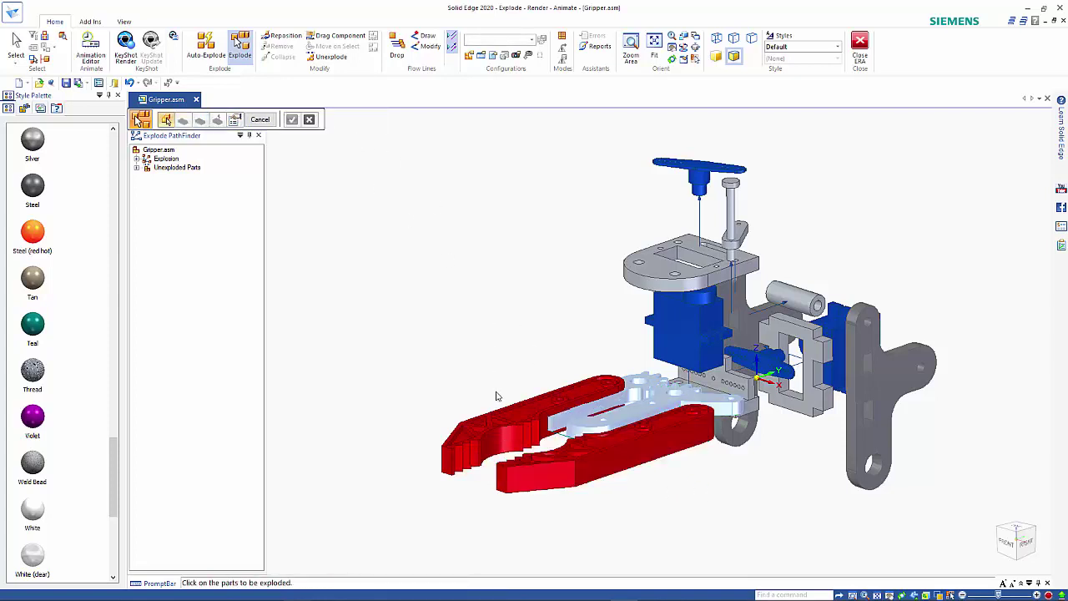
# - Explode the far red gripper arm 20 mm outward from the face of stationary Gear 1 and finish the explosion
pyautogui.click(501, 416)
pyautogui.rightClick(516, 356)
pyautogui.click(588, 395)
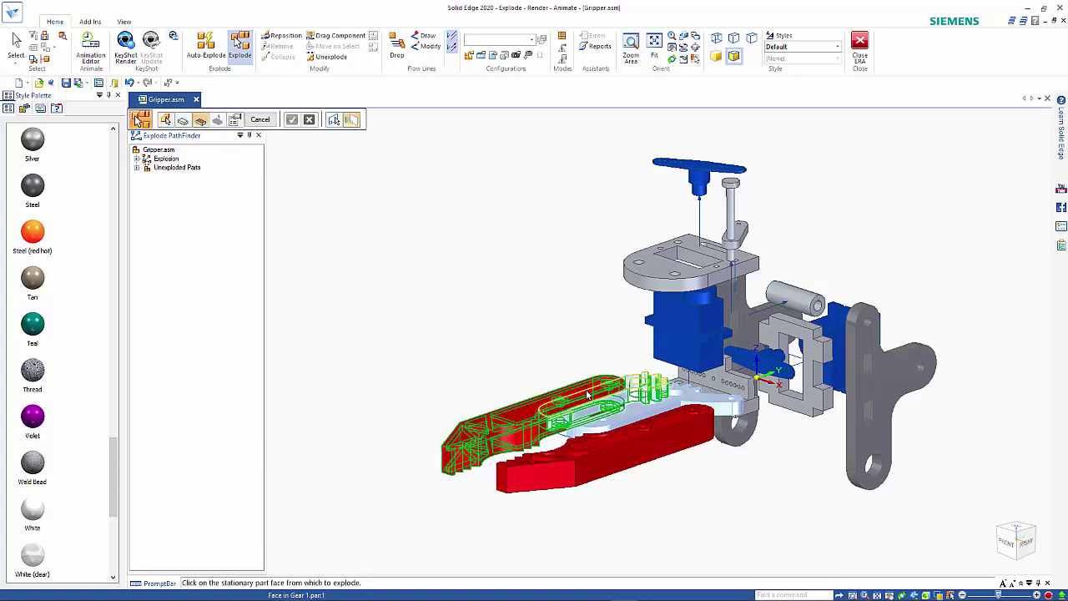
pyautogui.click(588, 394)
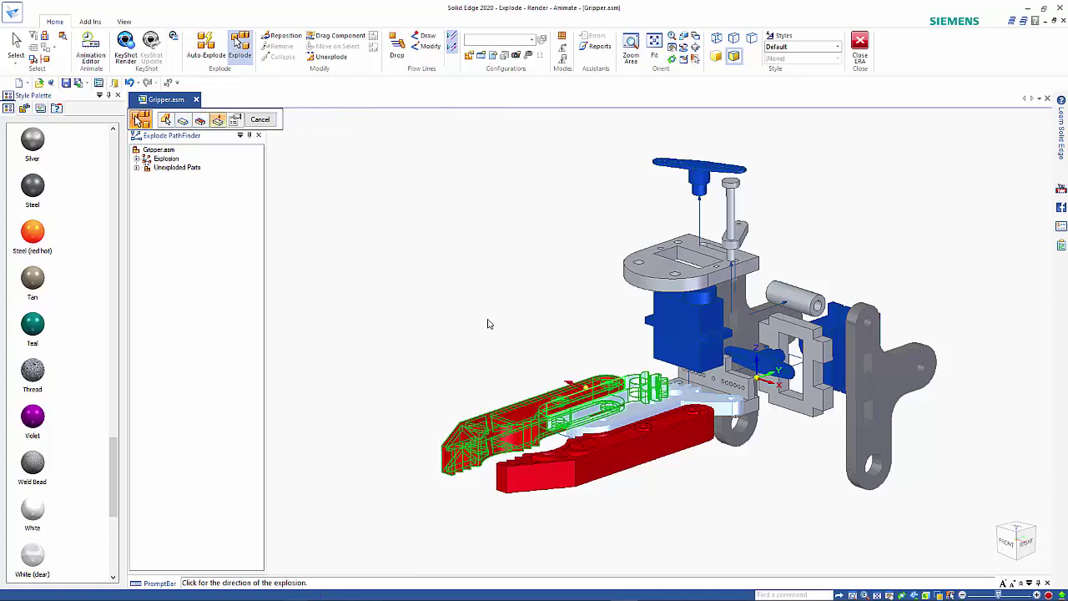
pyautogui.click(487, 323)
pyautogui.rightClick(488, 324)
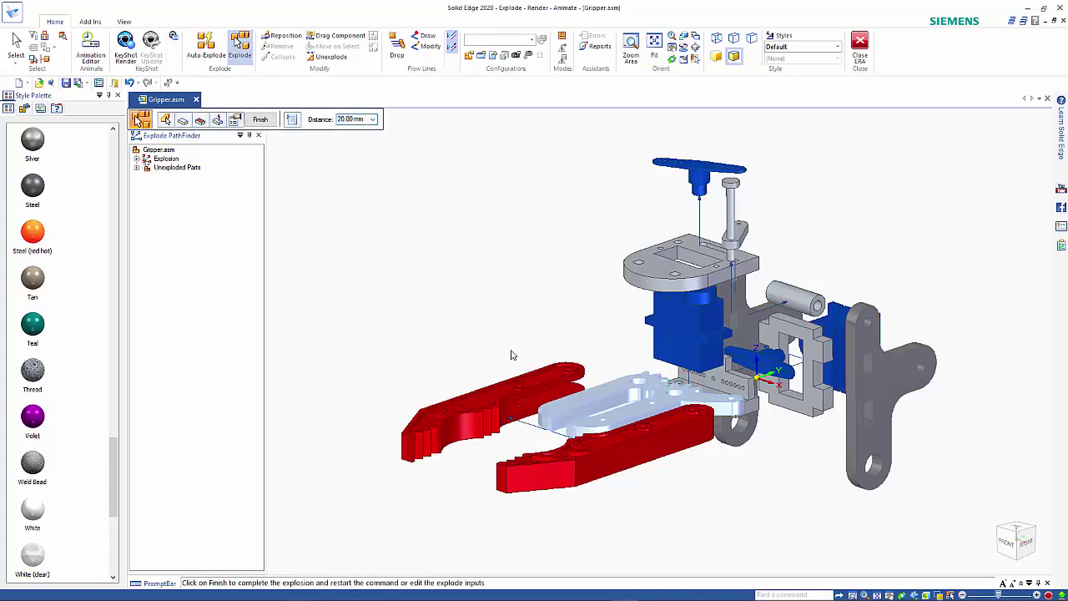
pyautogui.moveTo(511, 356)
pyautogui.mouseDown(button='middle')
pyautogui.moveTo(503, 381)
pyautogui.moveTo(502, 349)
pyautogui.moveTo(513, 367)
pyautogui.mouseUp(button='middle')
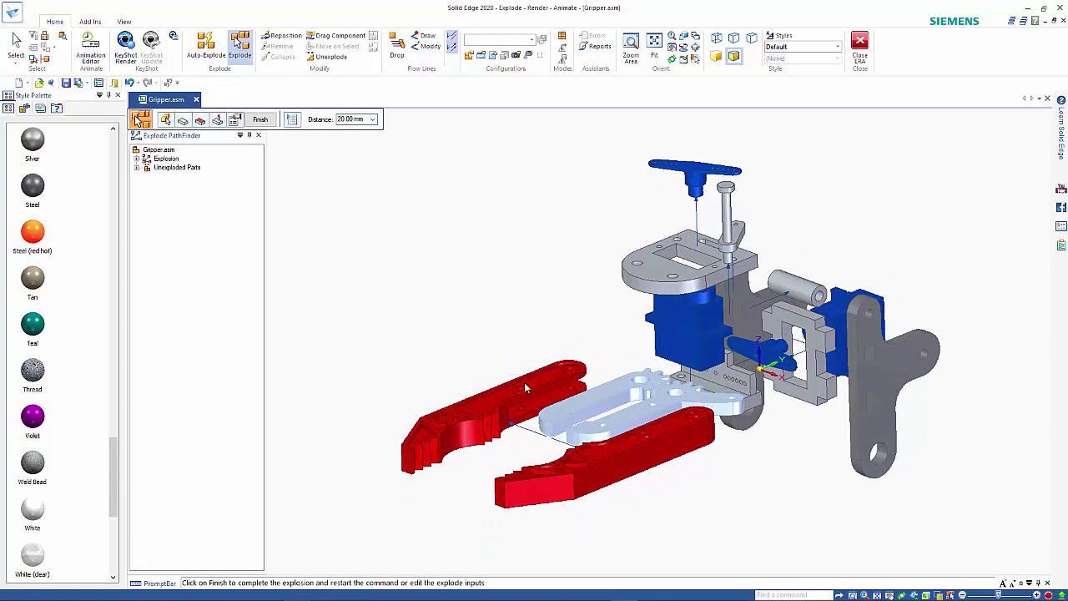
pyautogui.click(261, 120)
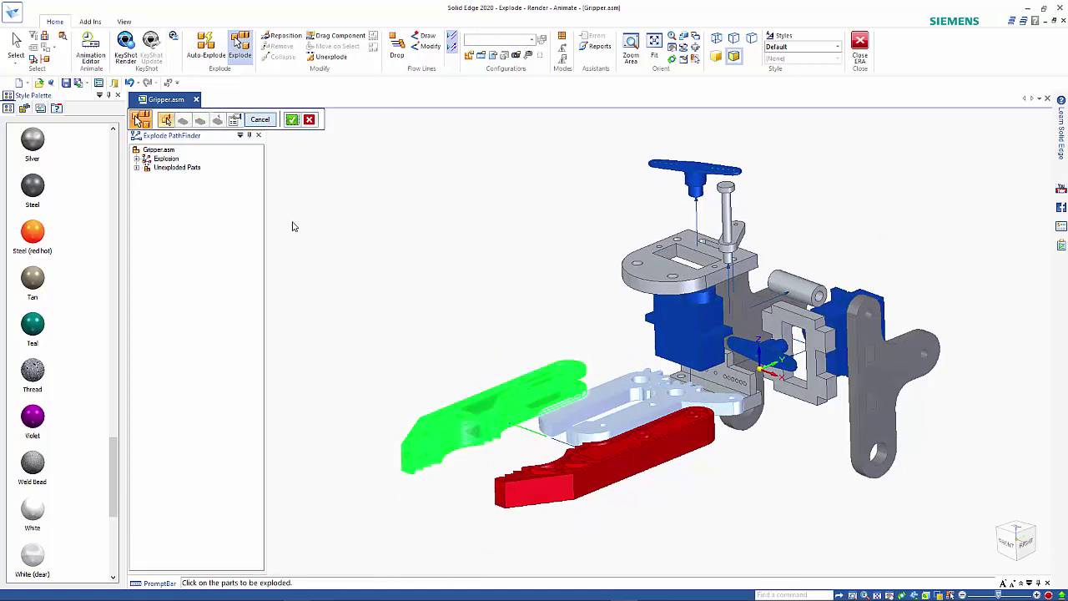
# - Expand the Explosion, Group 2 and Unexploded Parts branches to check which parts still need exploding, and clear the leftover selection
pyautogui.click(136, 159)
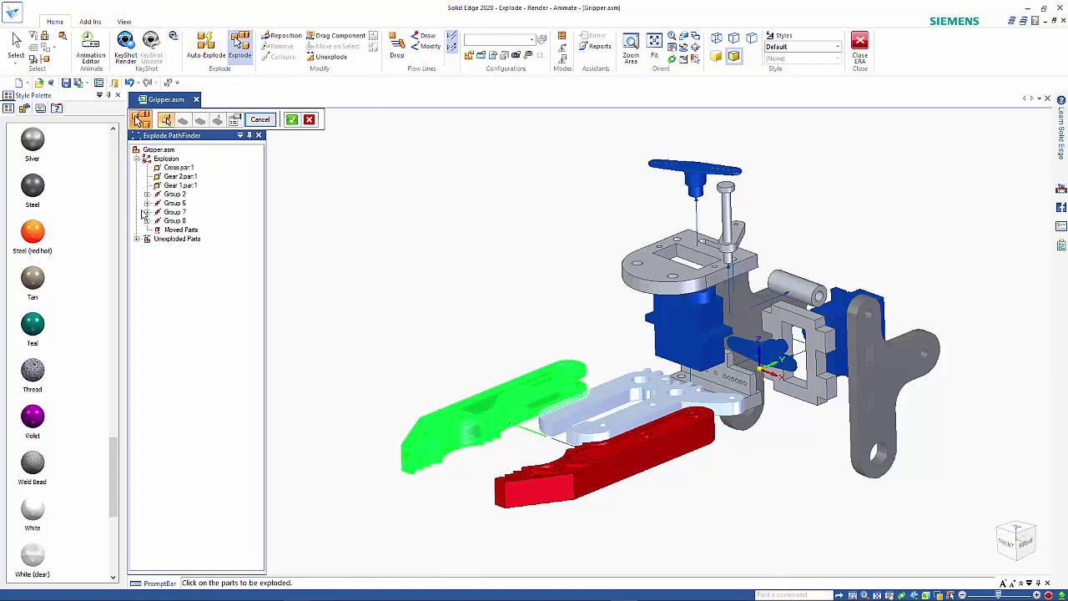
pyautogui.click(147, 194)
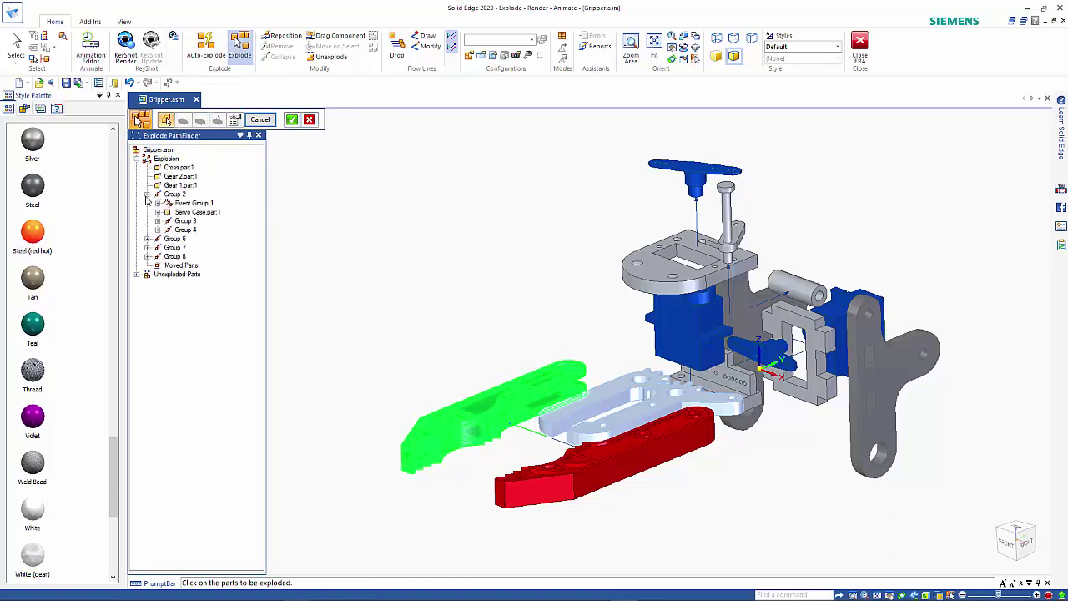
pyautogui.click(136, 275)
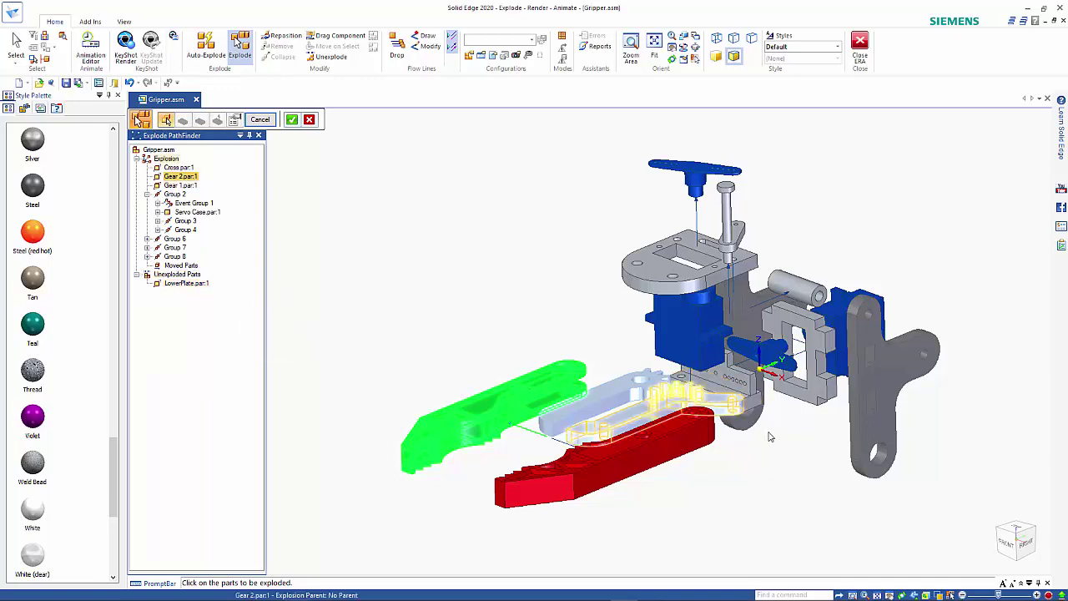
pyautogui.moveTo(776, 448); pyautogui.dragTo(705, 447, button='middle')
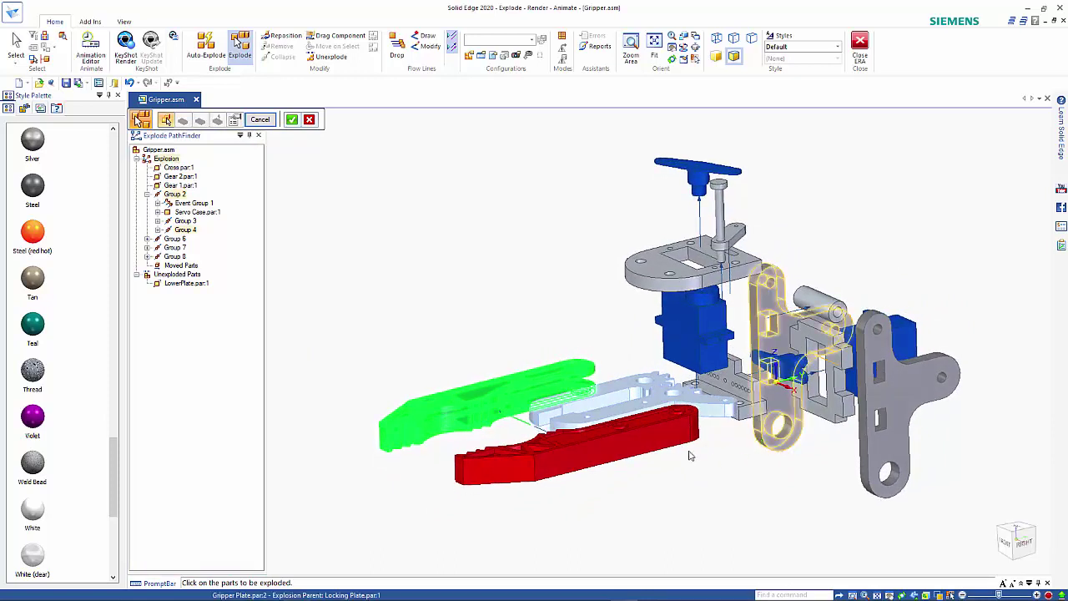
pyautogui.click(308, 119)
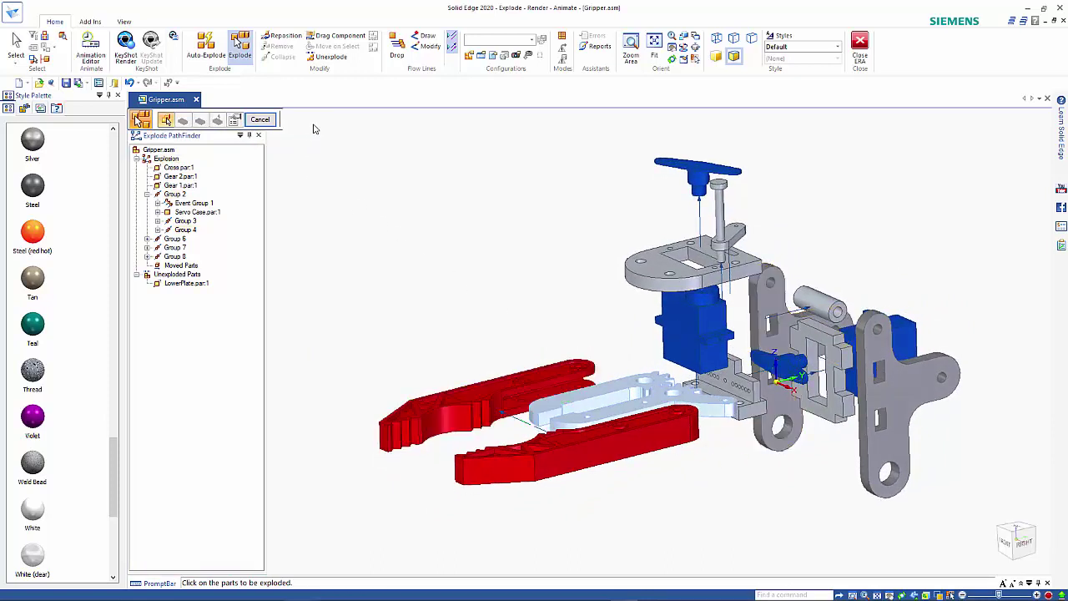
# - Explode the lower plate 20 mm downward from the underside face of the stationary Cross part, finish and leave the Explode command
pyautogui.click(756, 417)
pyautogui.rightClick(753, 476)
pyautogui.click(736, 407)
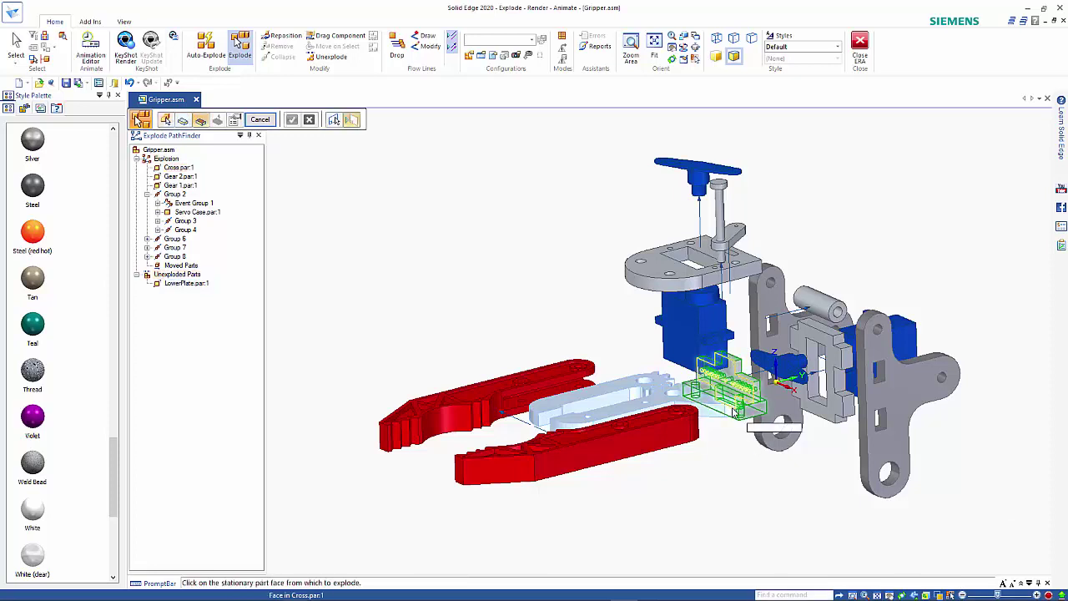
pyautogui.rightClick(736, 412)
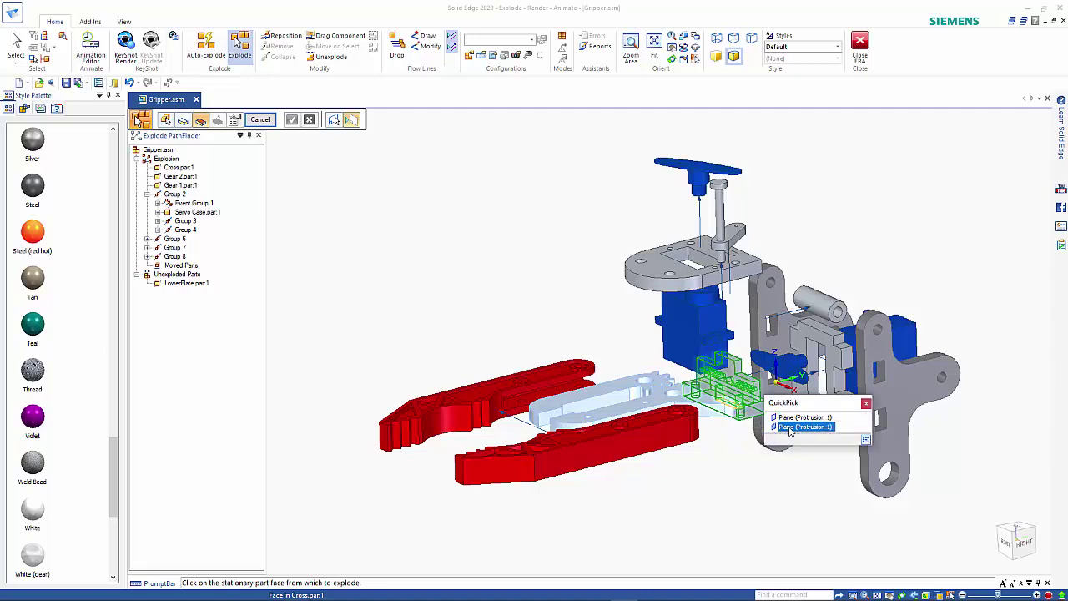
pyautogui.click(751, 496)
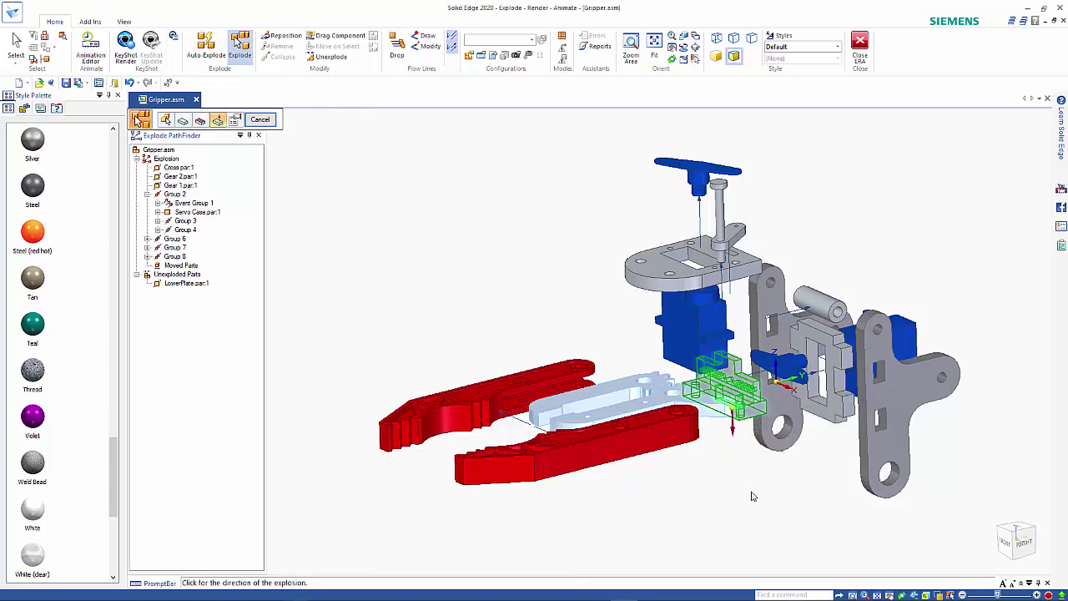
pyautogui.click(751, 497)
pyautogui.press('Return')
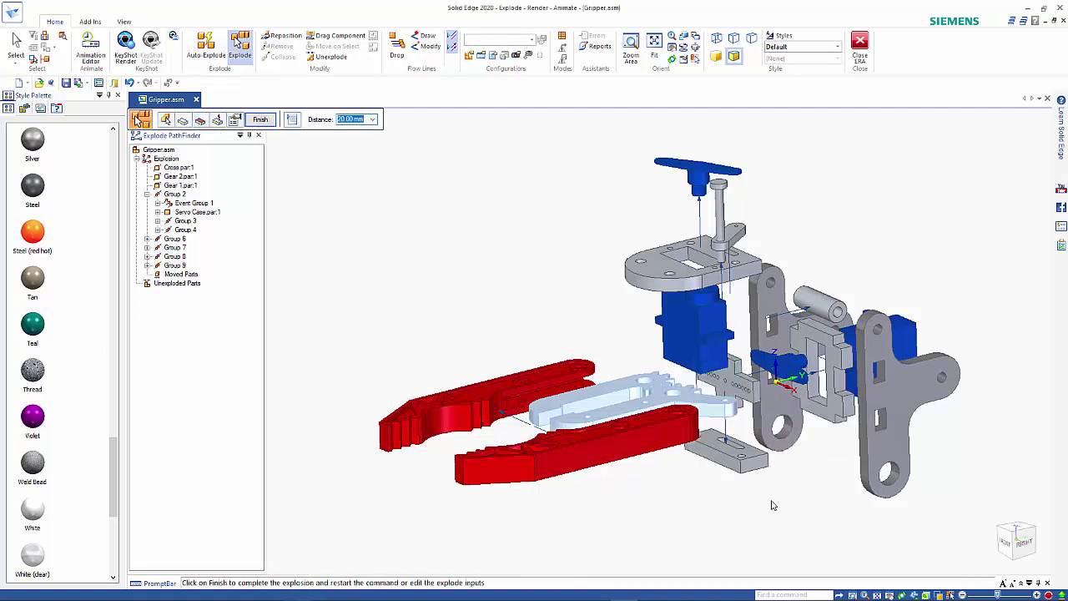
pyautogui.press('Return')
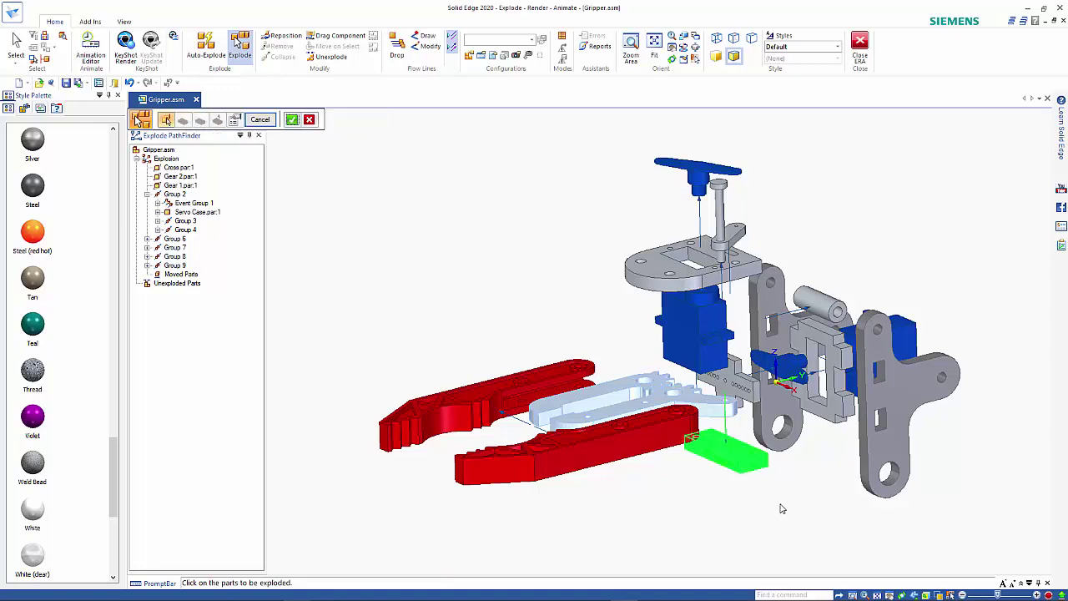
pyautogui.moveTo(779, 505); pyautogui.dragTo(758, 425, button='middle')
pyautogui.scroll(-2, 680, 565)
pyautogui.press('Escape')
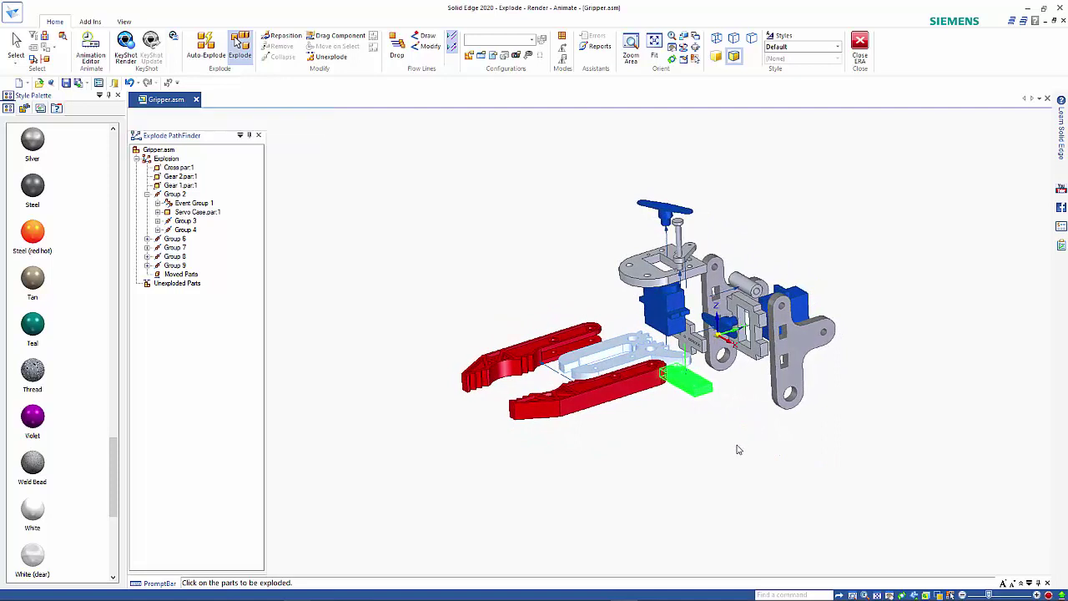
# - Save the exploded state as a new display configuration named Exploded
pyautogui.click(534, 41)
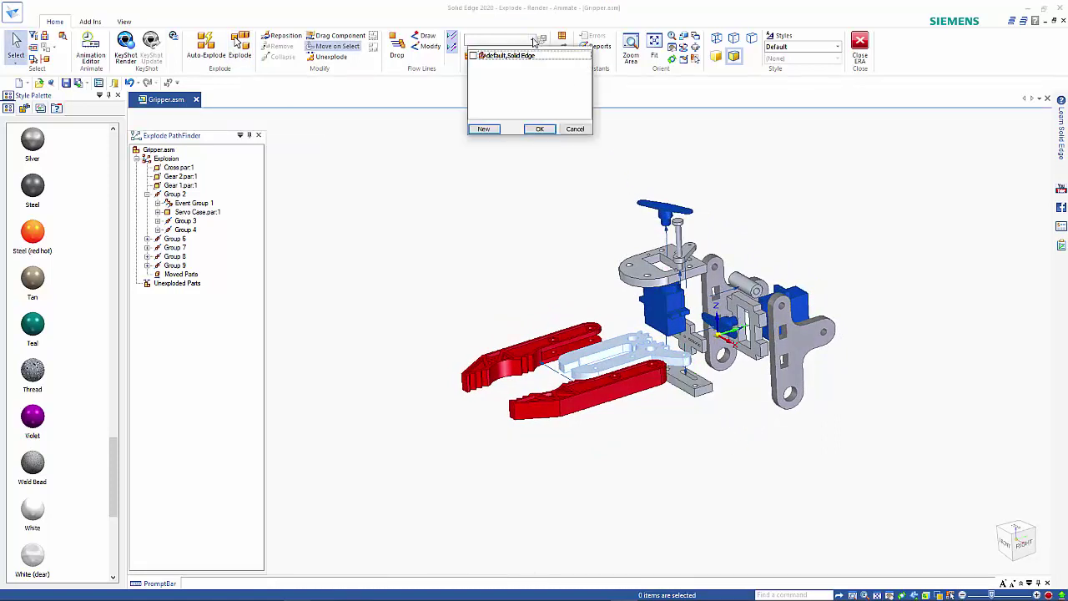
pyautogui.click(484, 129)
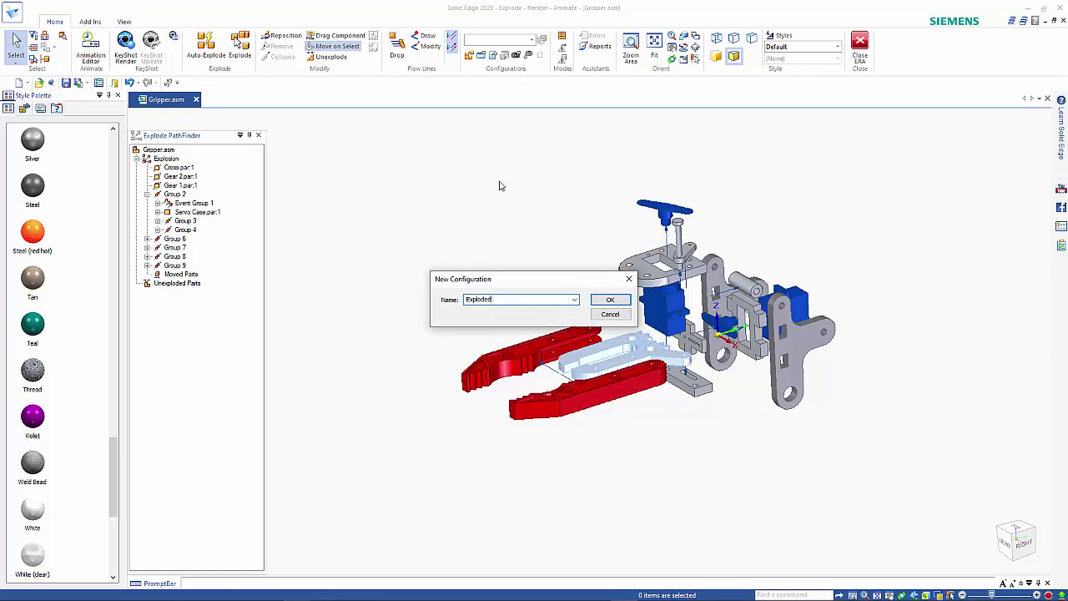
pyautogui.click(610, 301)
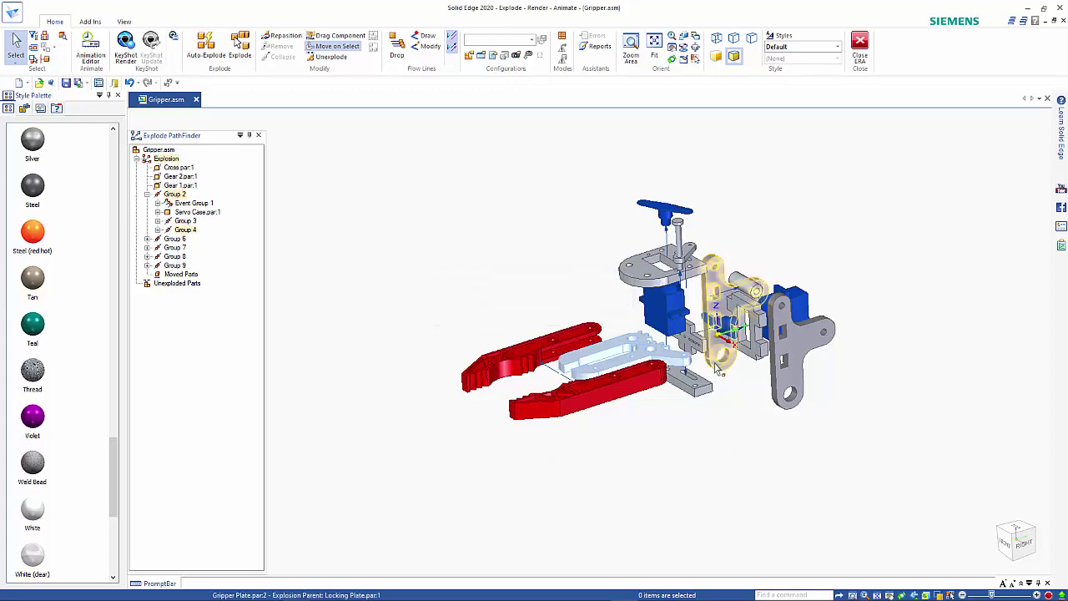
# - Activate the Exploded display configuration for the assembly
pyautogui.scroll(2, 719, 369)
pyautogui.moveTo(711, 352); pyautogui.dragTo(613, 180, button='middle')
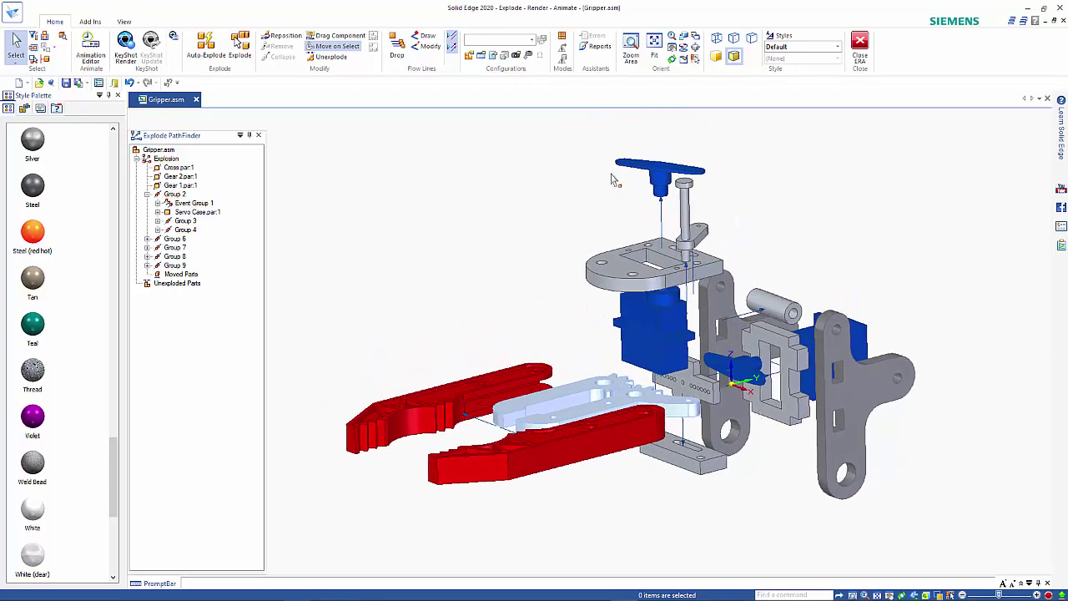
pyautogui.click(532, 41)
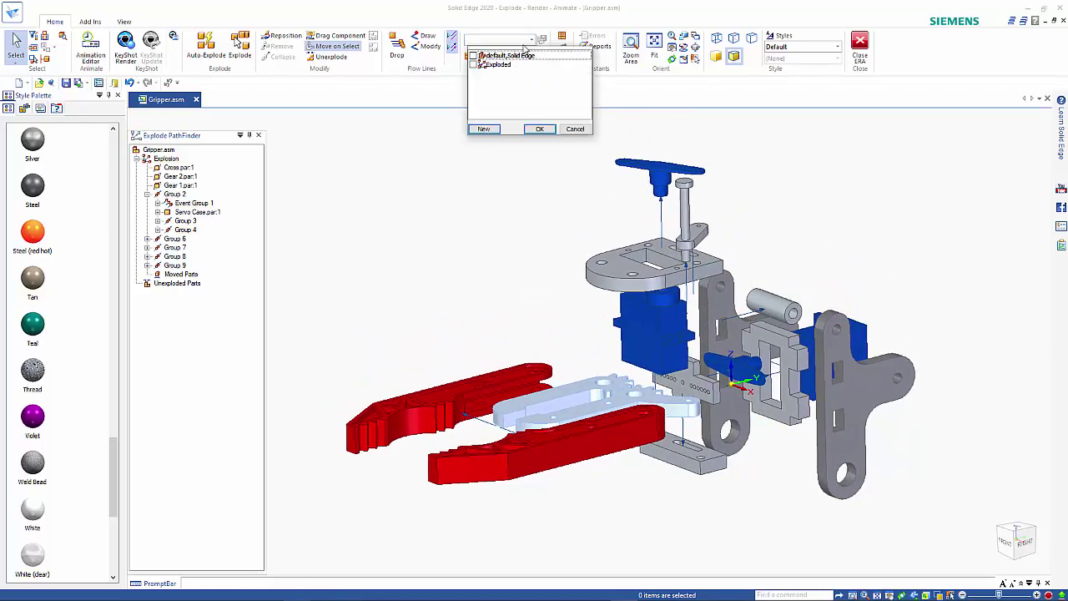
pyautogui.click(476, 66)
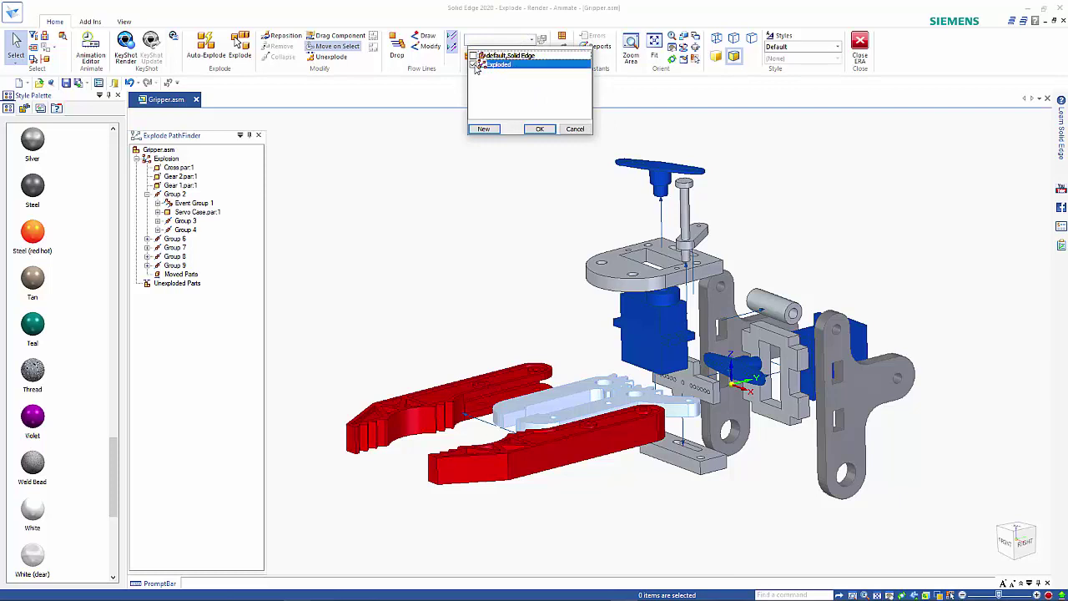
pyautogui.click(540, 130)
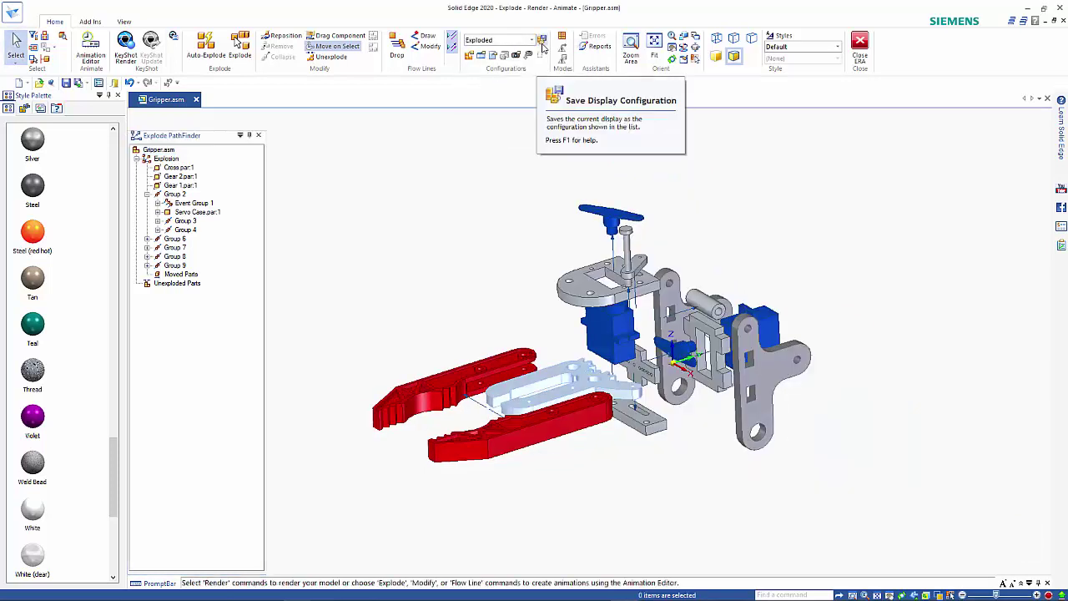
pyautogui.scroll(3, 576, 309)
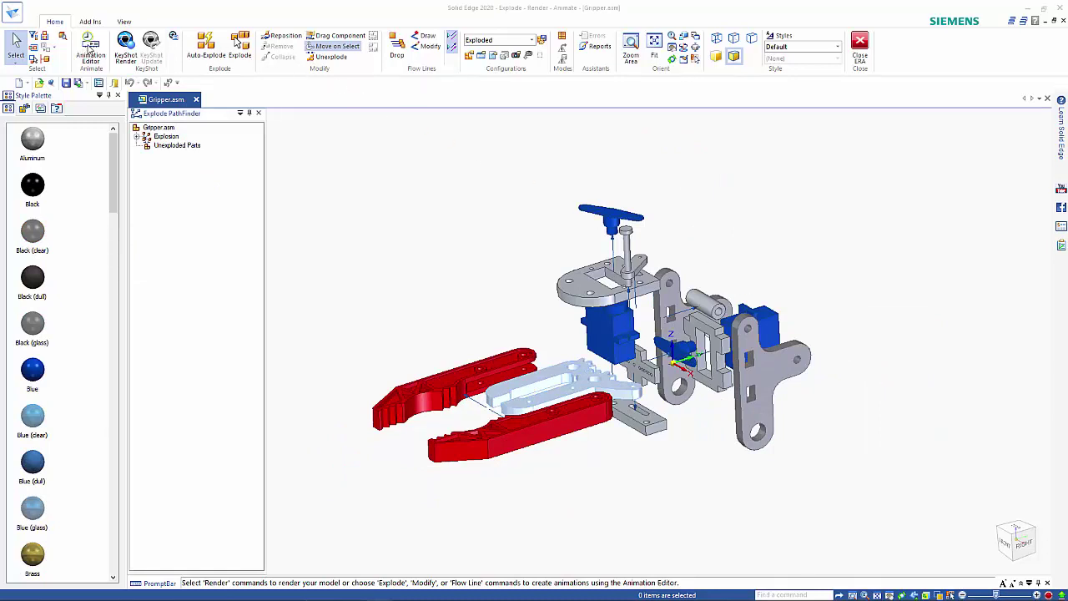
# - Open the Animation Editor and include motors Rotational 1 and Rotational 2 in the animation with no analysis
pyautogui.click(90, 48)
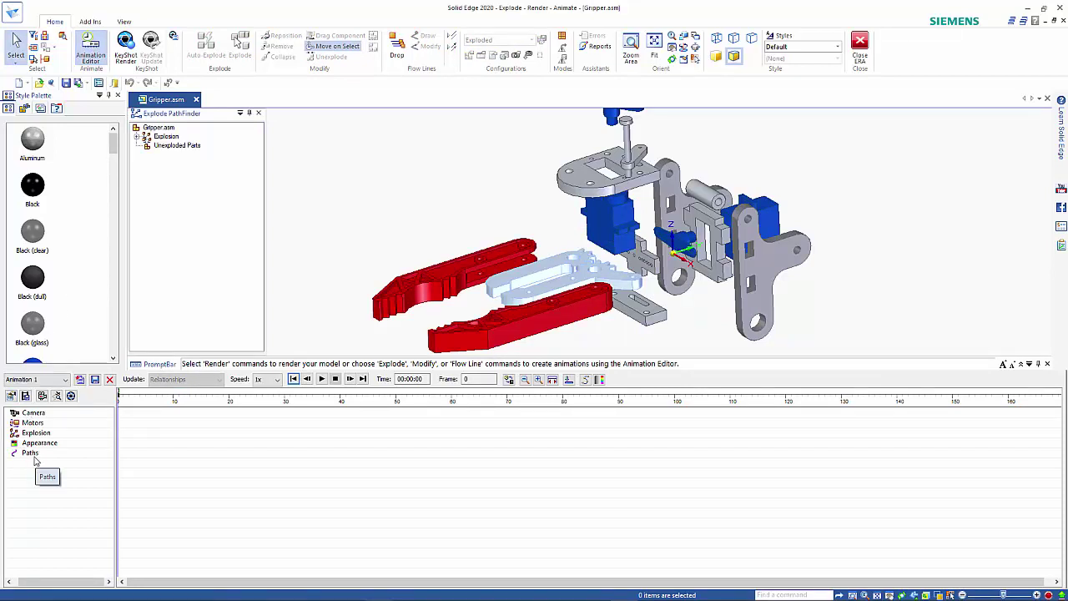
pyautogui.rightClick(31, 424)
pyautogui.click(67, 451)
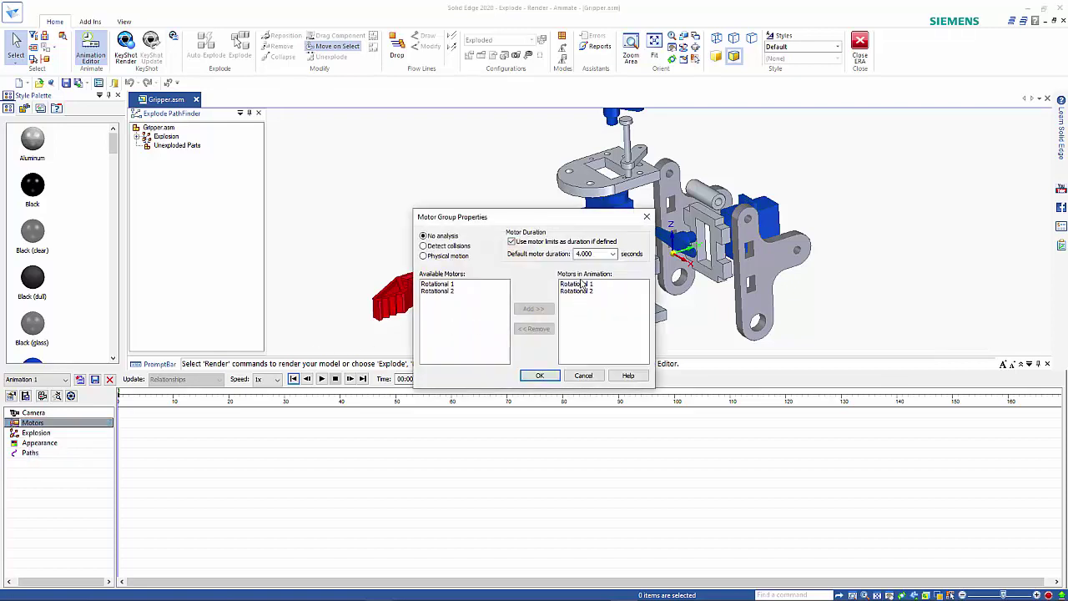
pyautogui.click(540, 375)
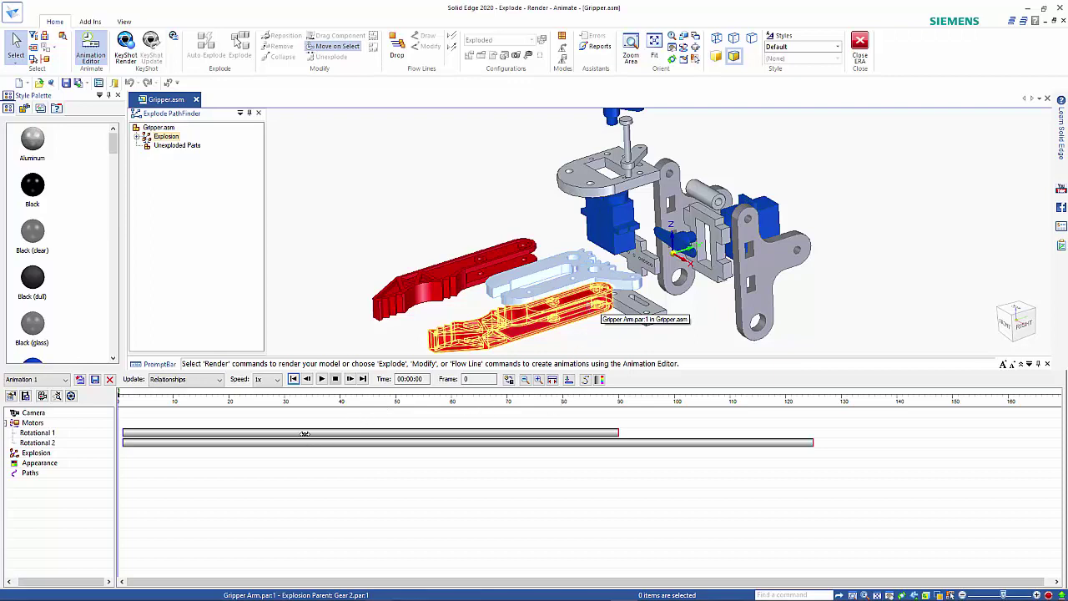
# - Move the Rotational 1 event to start where Rotational 2 ends, at about frame 125, preview the animation and return to frame 0
pyautogui.moveTo(304, 432); pyautogui.dragTo(1064, 411)
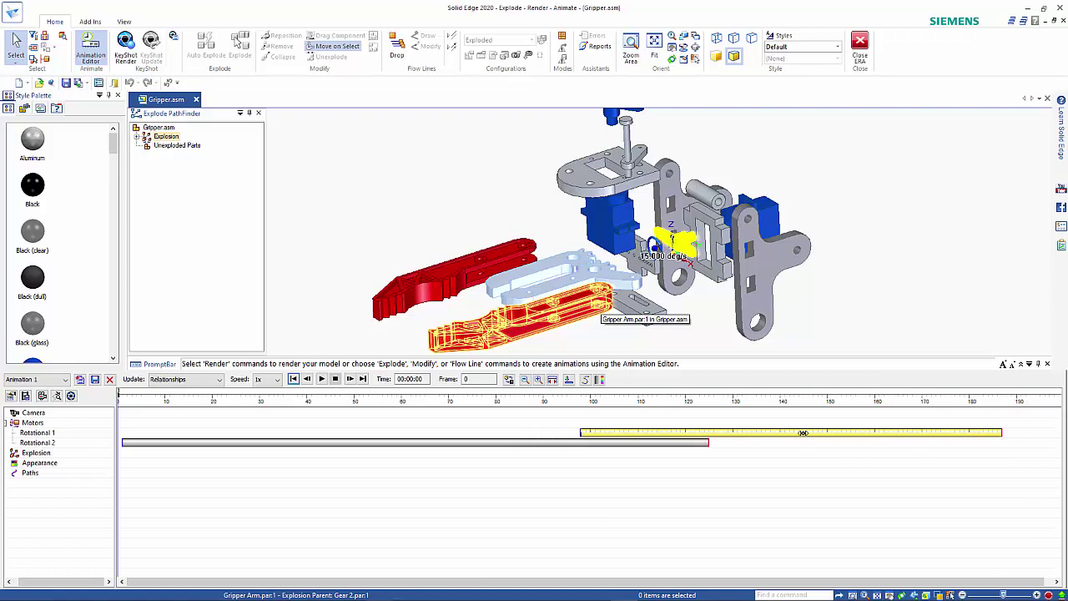
pyautogui.moveTo(803, 432); pyautogui.dragTo(921, 429)
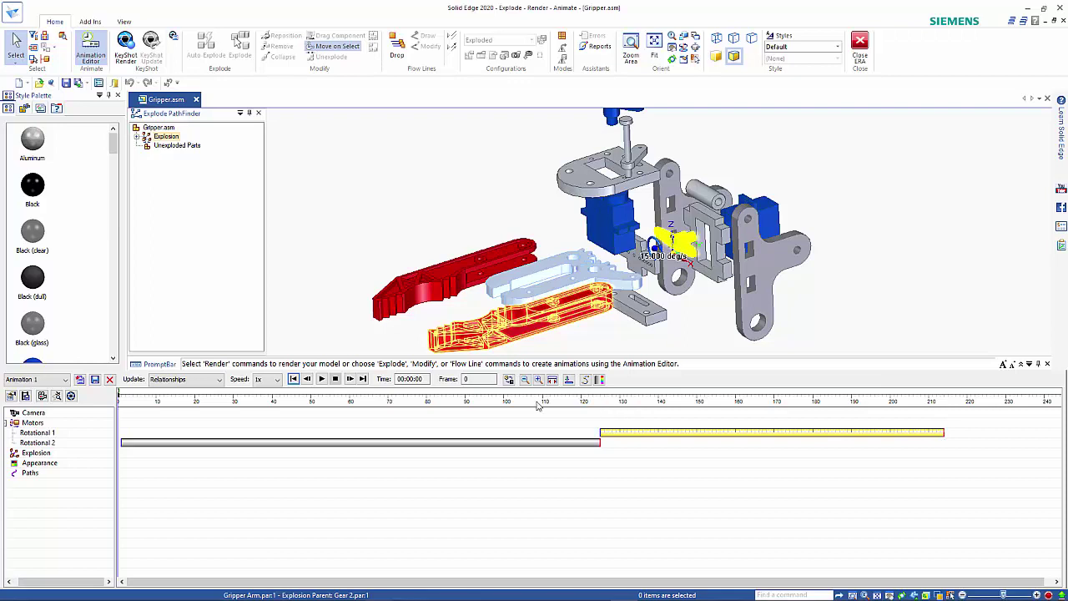
pyautogui.click(322, 379)
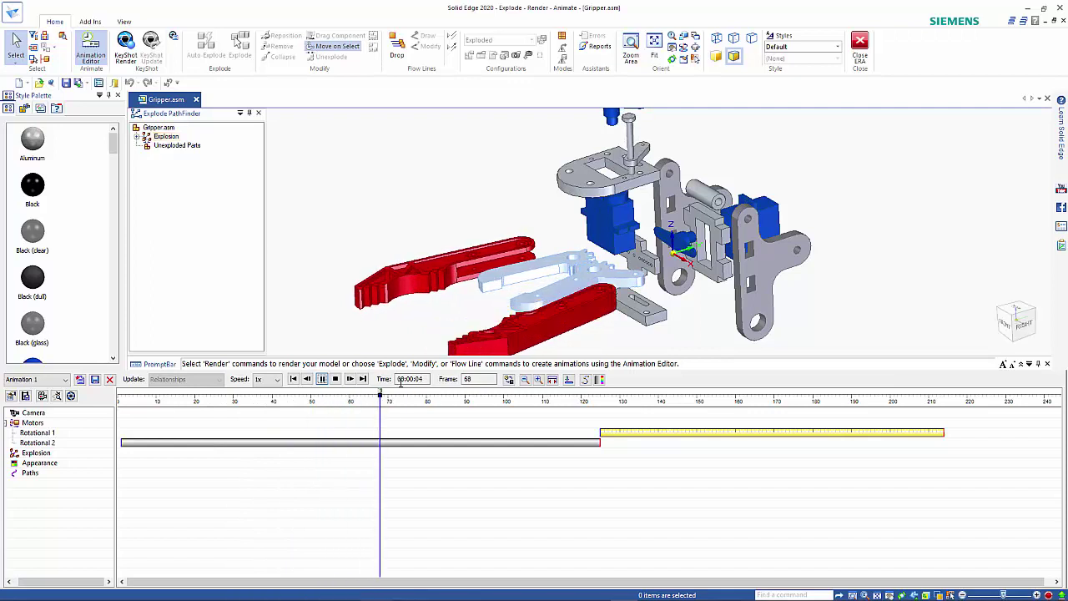
pyautogui.click(335, 379)
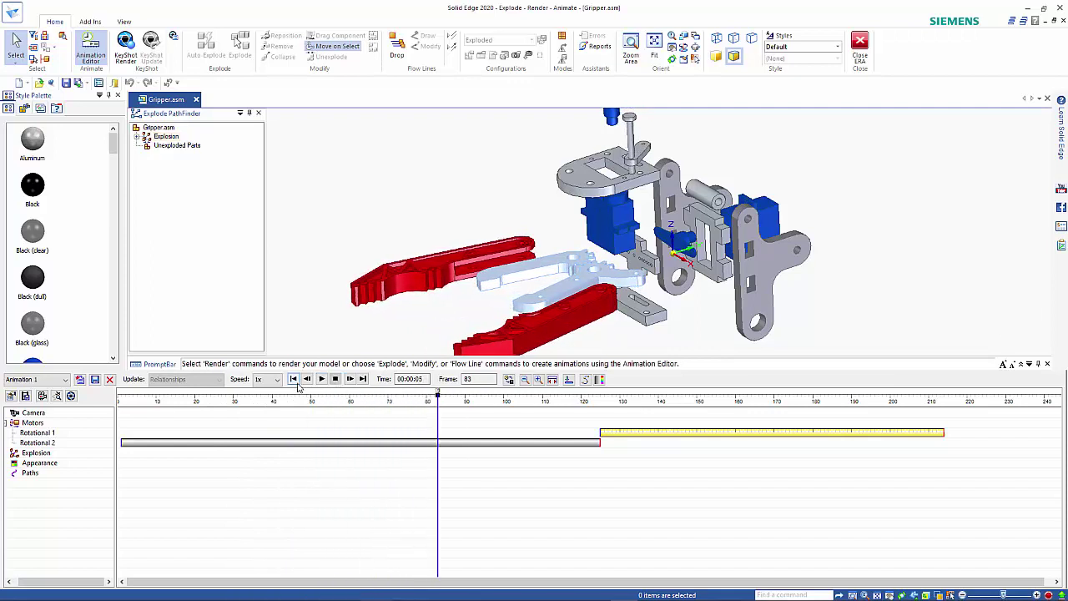
pyautogui.click(293, 378)
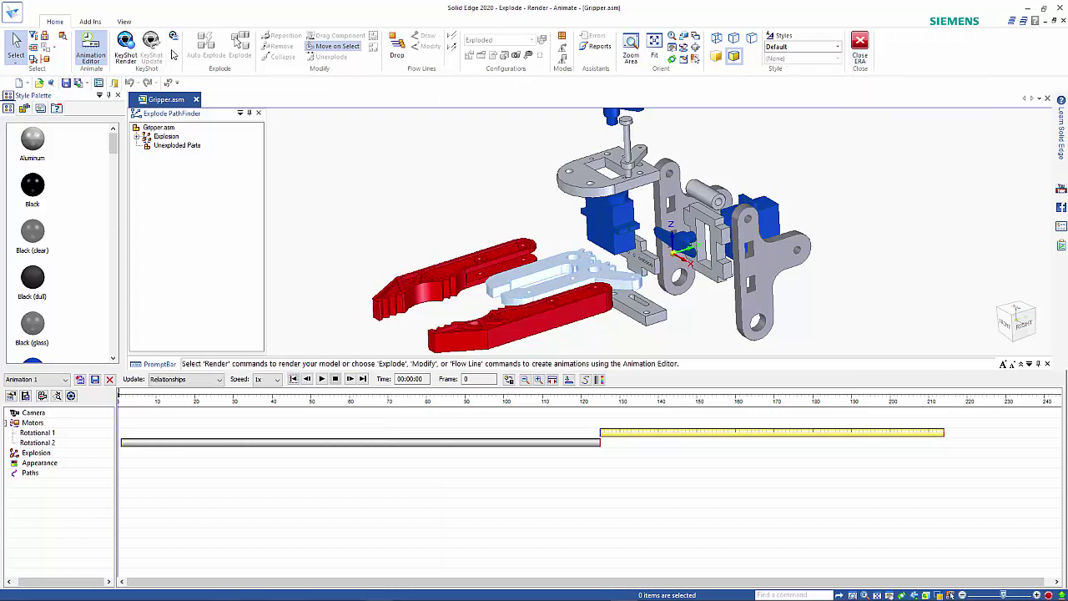
# - Close the Animation Editor without saving the animation changes and leave the ERA environment
pyautogui.click(90, 49)
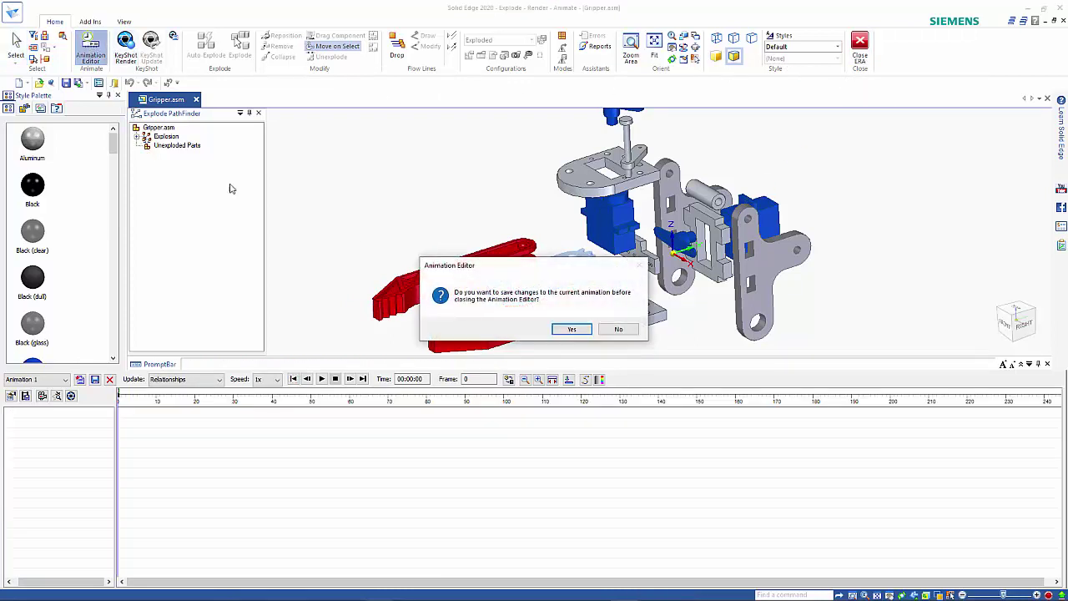
pyautogui.click(619, 328)
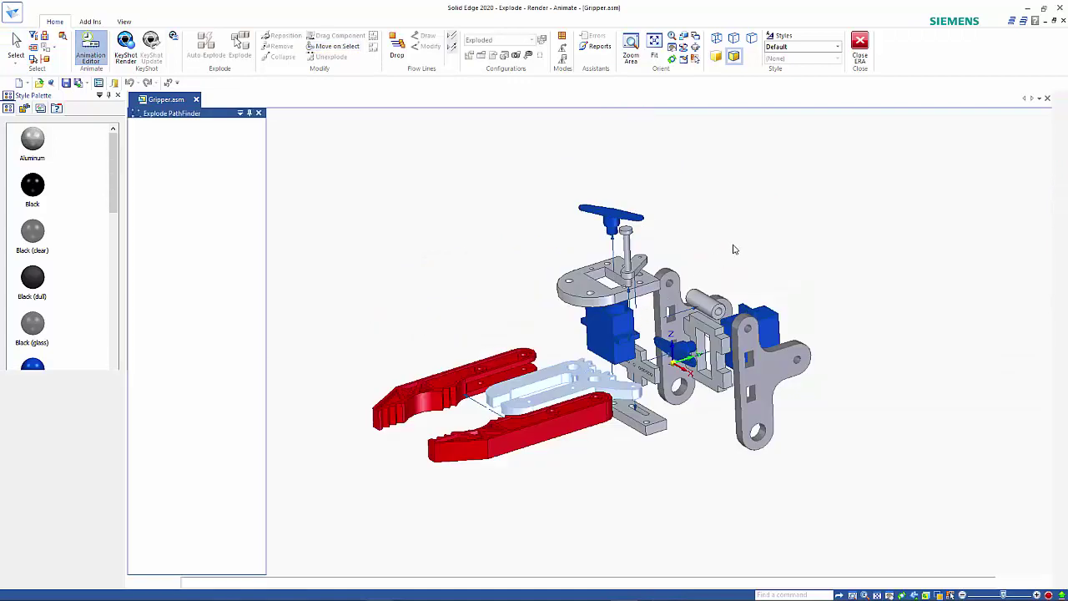
pyautogui.click(859, 50)
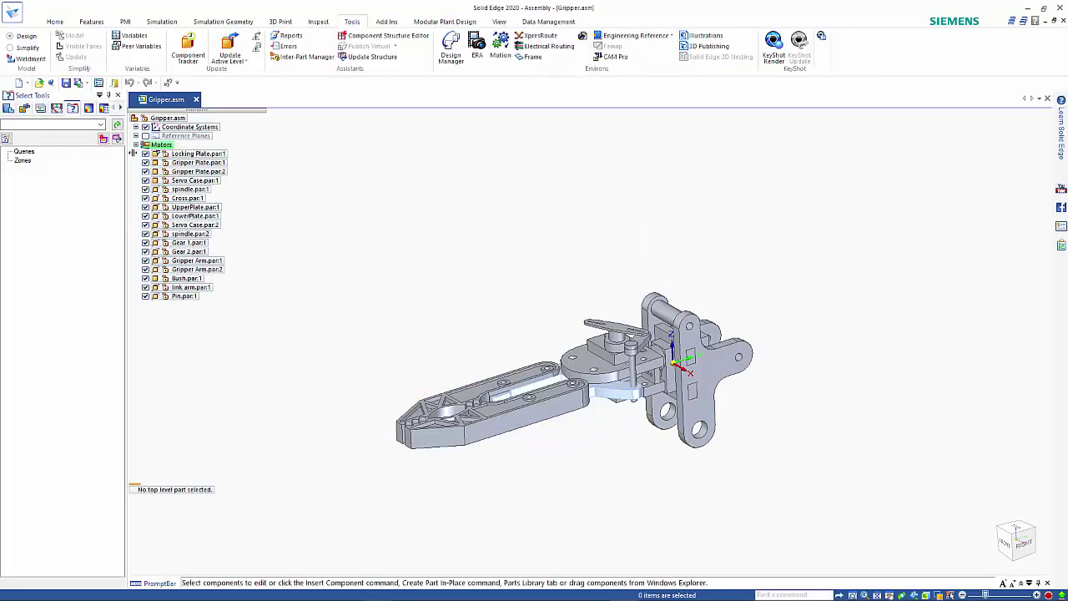
# - Edit the Rotational 2 motor on the gripper's upper spindle and set its speed to 8 deg/s
pyautogui.click(136, 145)
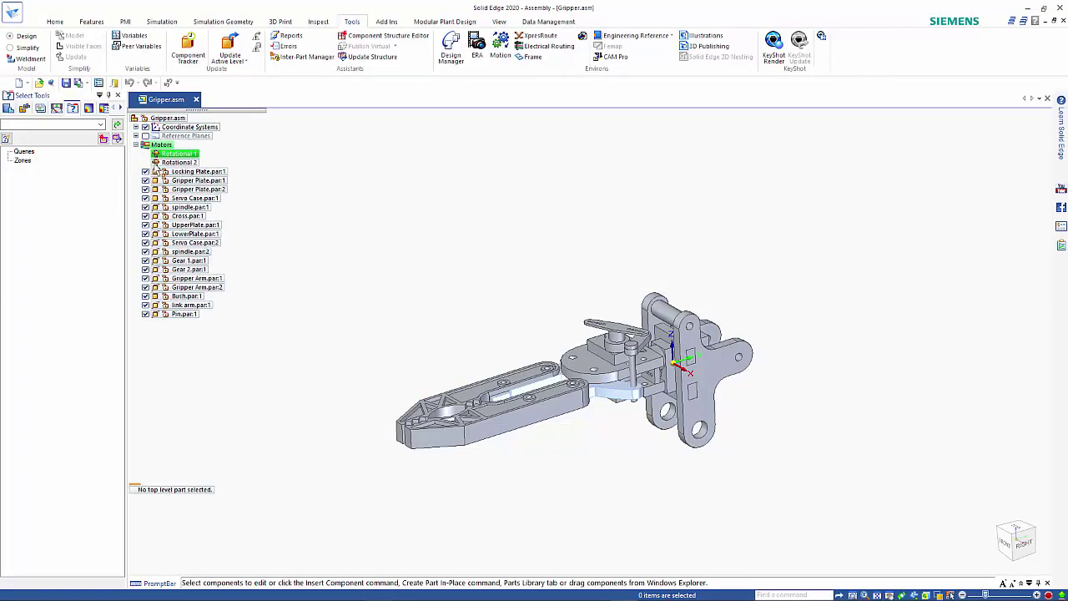
pyautogui.click(177, 162)
pyautogui.rightClick(179, 163)
pyautogui.click(215, 170)
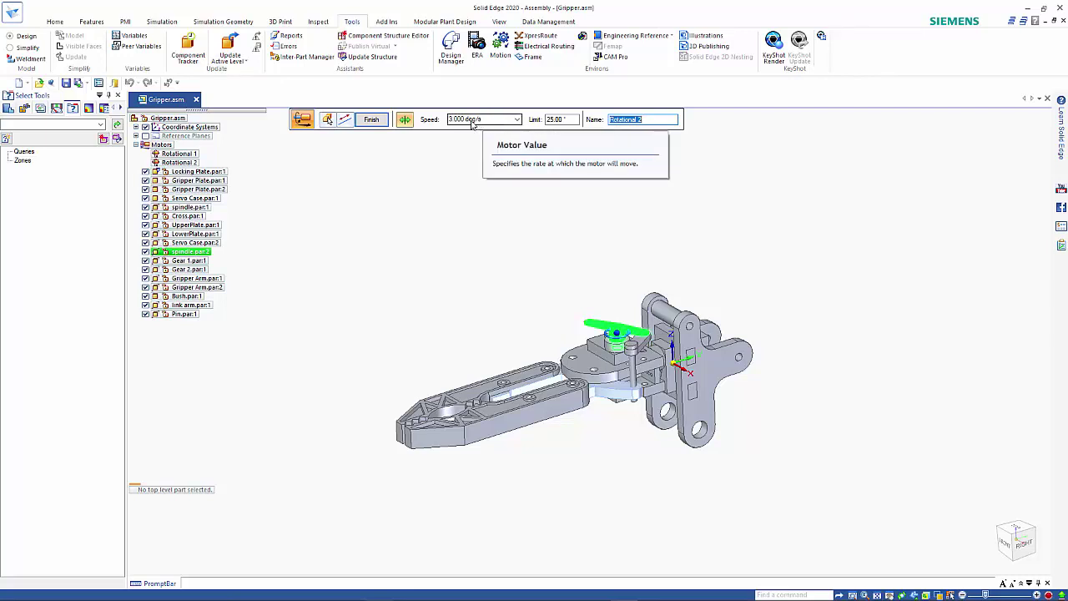
pyautogui.click(456, 123)
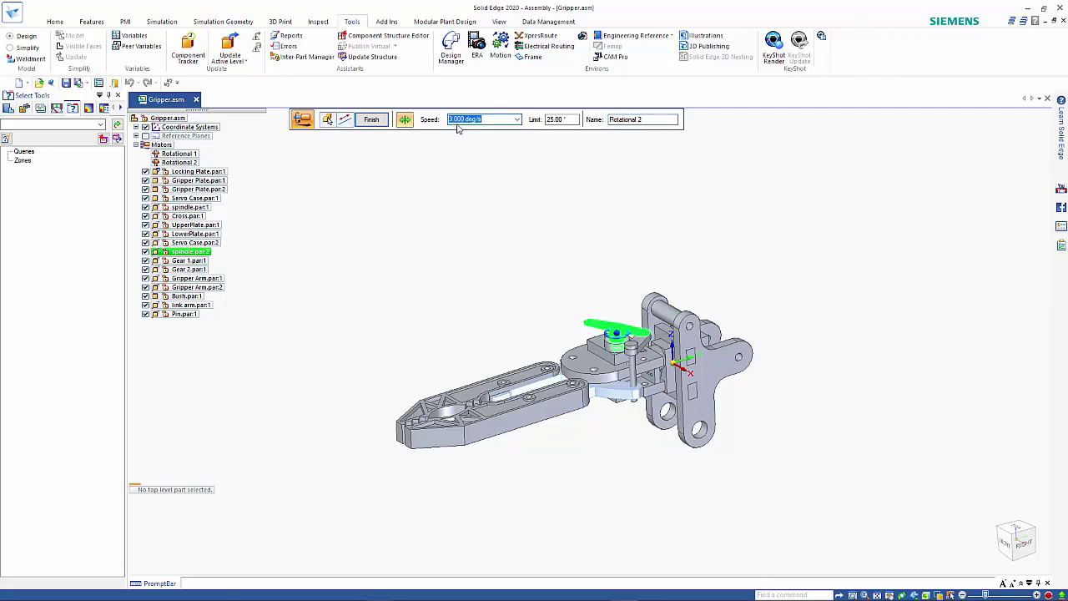
pyautogui.write('8')
pyautogui.press('Tab')
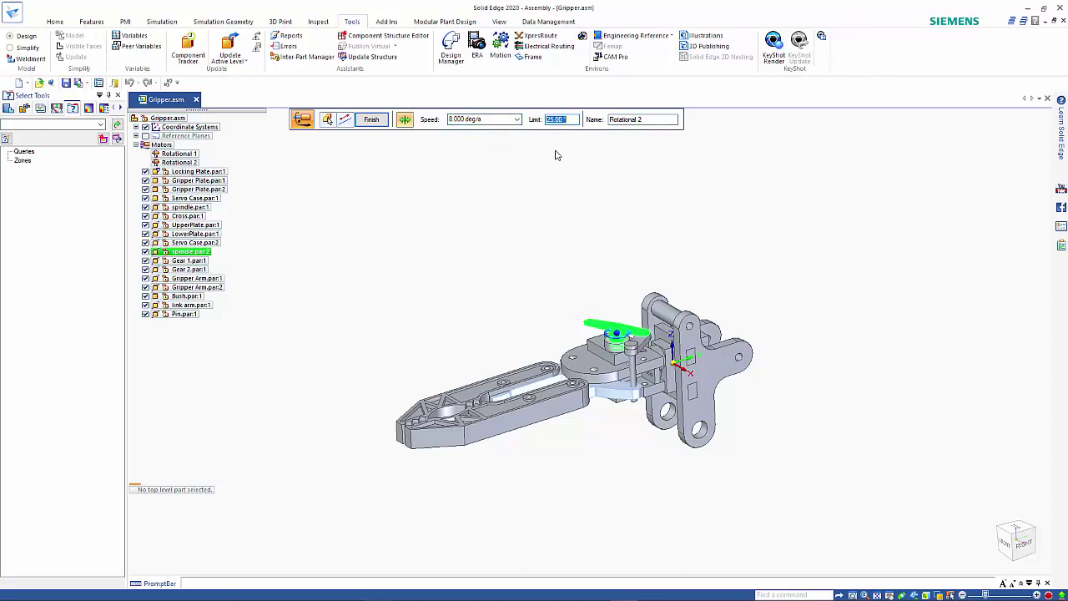
pyautogui.click(380, 121)
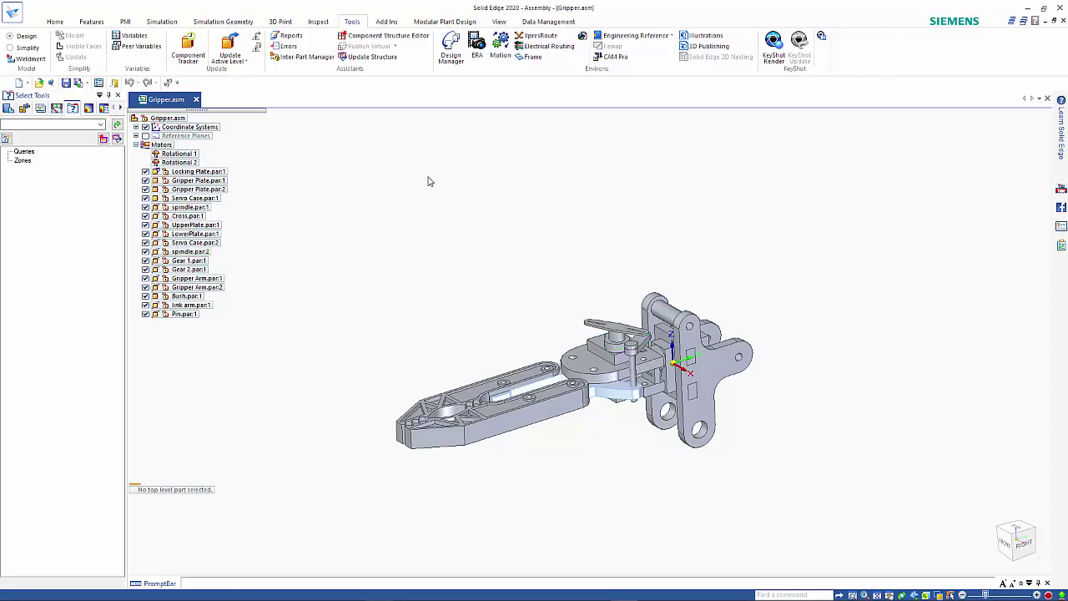
# - Edit the Rotational 1 motor and set its speed to 30 deg/s
pyautogui.click(179, 154)
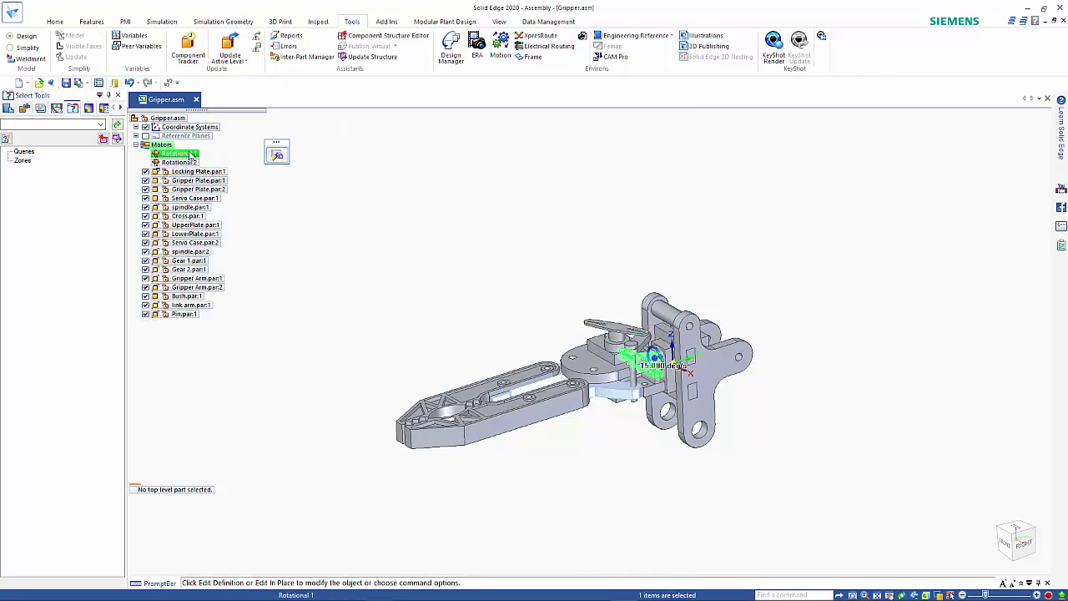
pyautogui.rightClick(191, 156)
pyautogui.press('Escape')
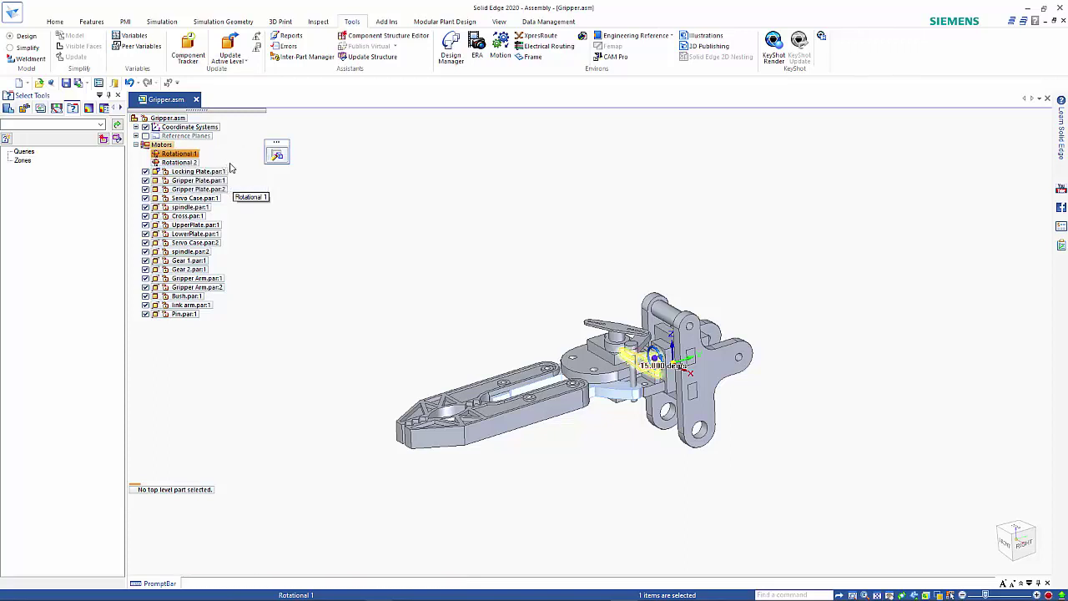
pyautogui.click(277, 155)
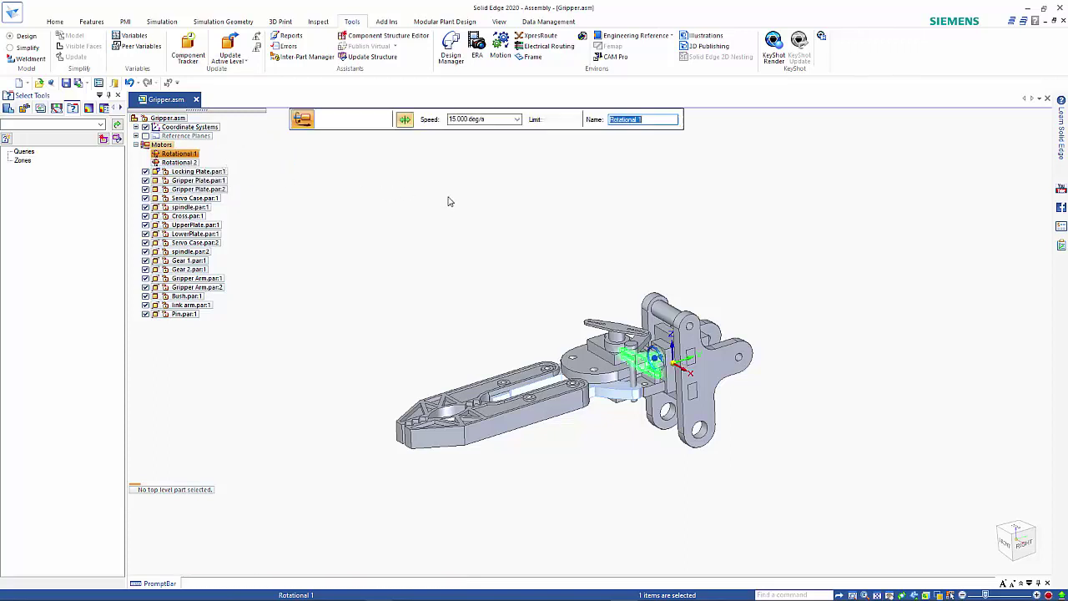
pyautogui.click(464, 122)
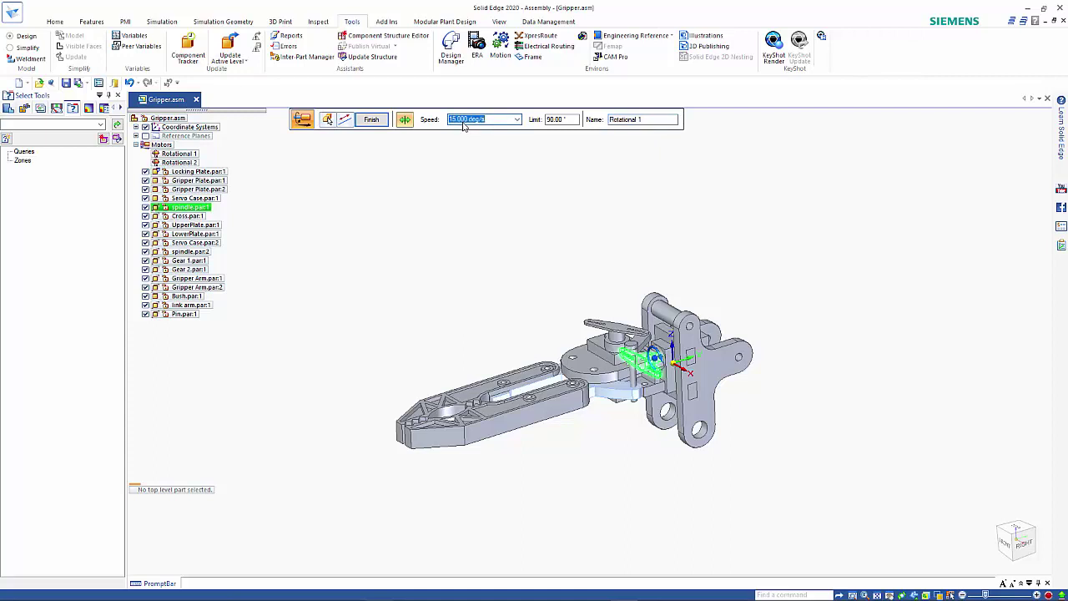
pyautogui.write('30')
pyautogui.press('Tab')
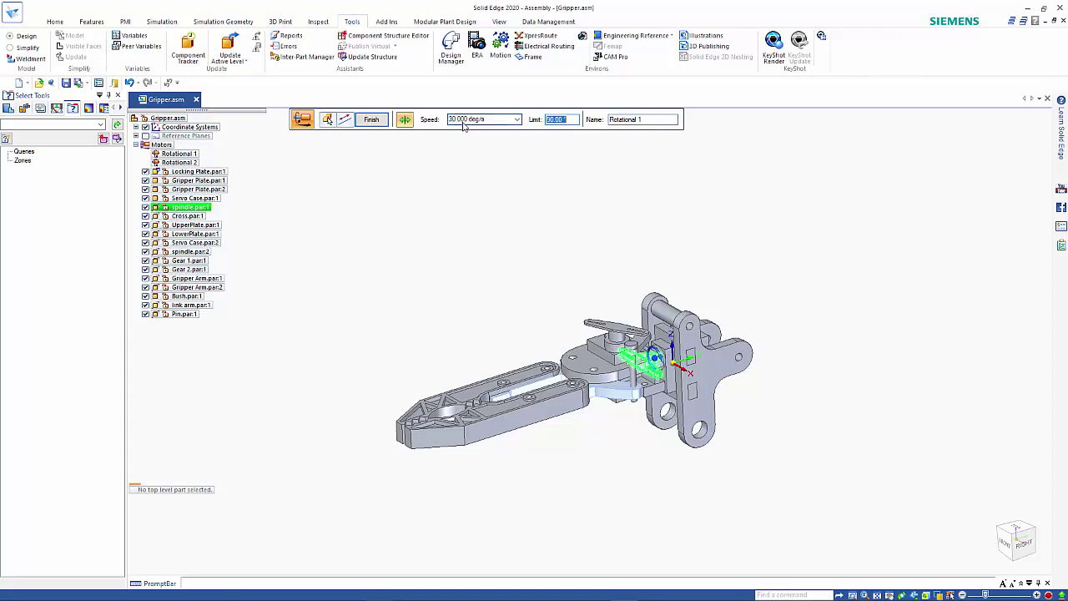
pyautogui.click(371, 120)
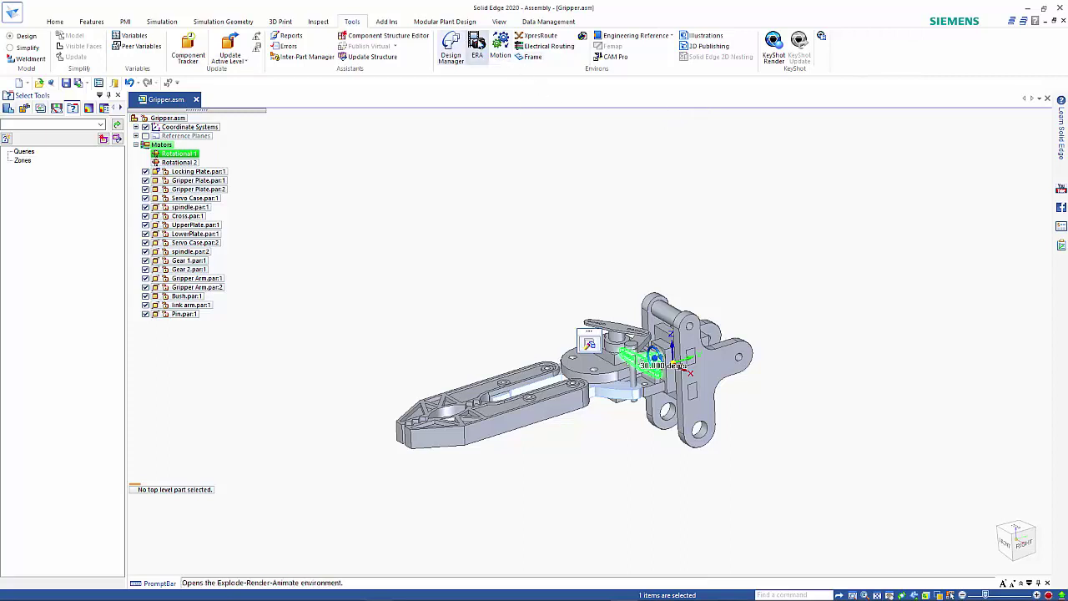
# - Enter the ERA environment for the gripper assembly and open the Animation Editor
pyautogui.click(478, 49)
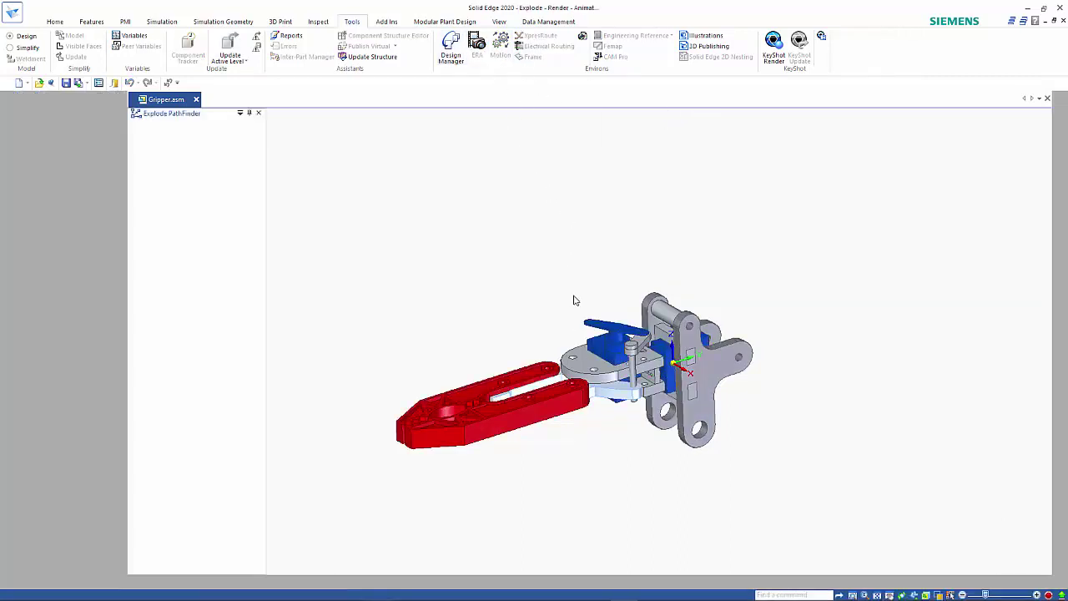
pyautogui.click(636, 354)
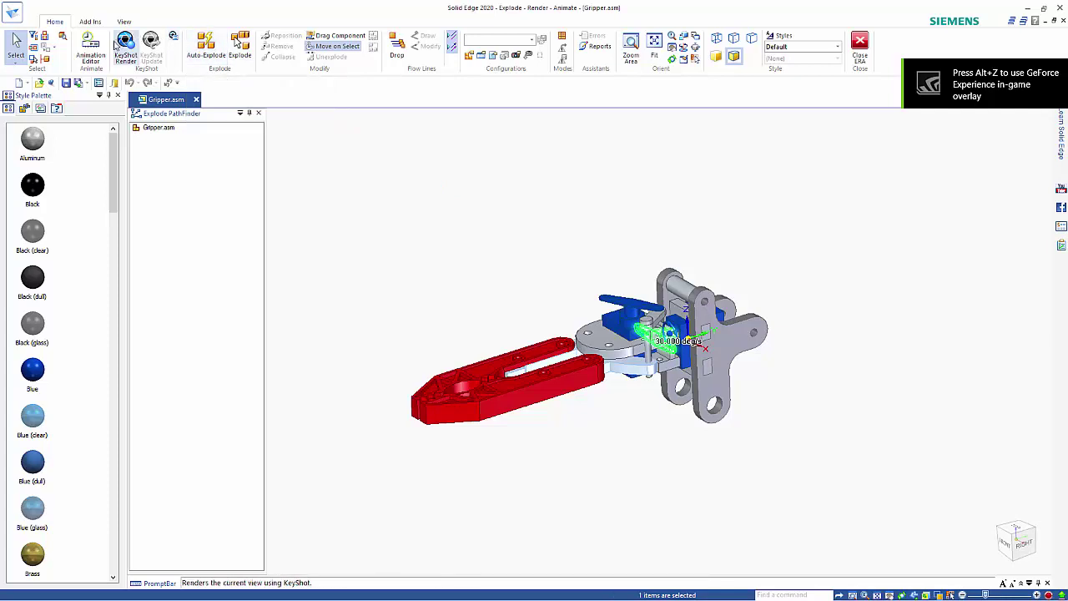
pyautogui.click(532, 39)
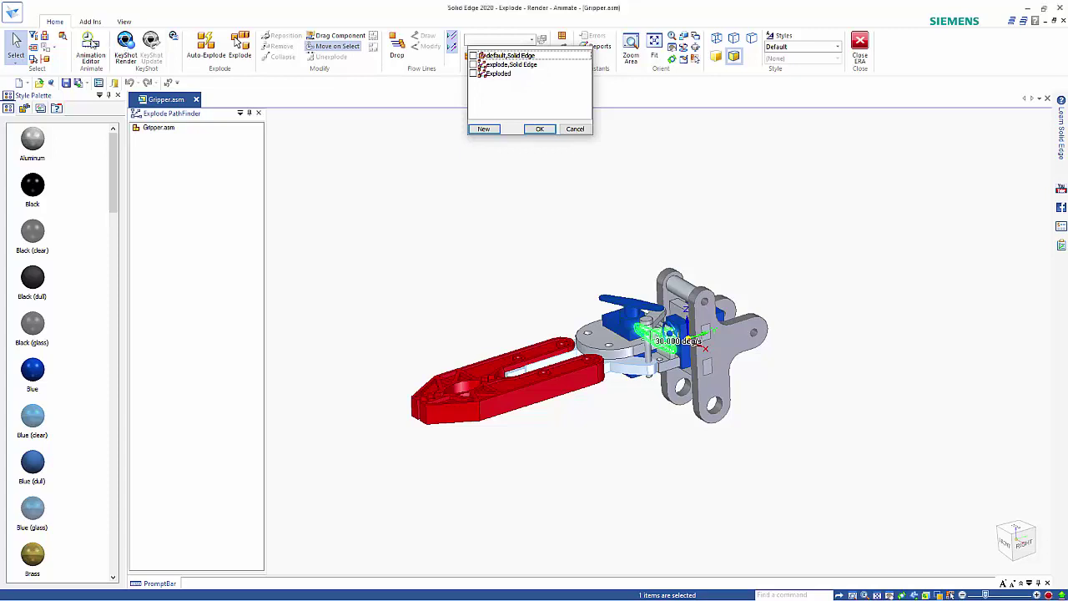
pyautogui.press('Escape')
pyautogui.click(91, 50)
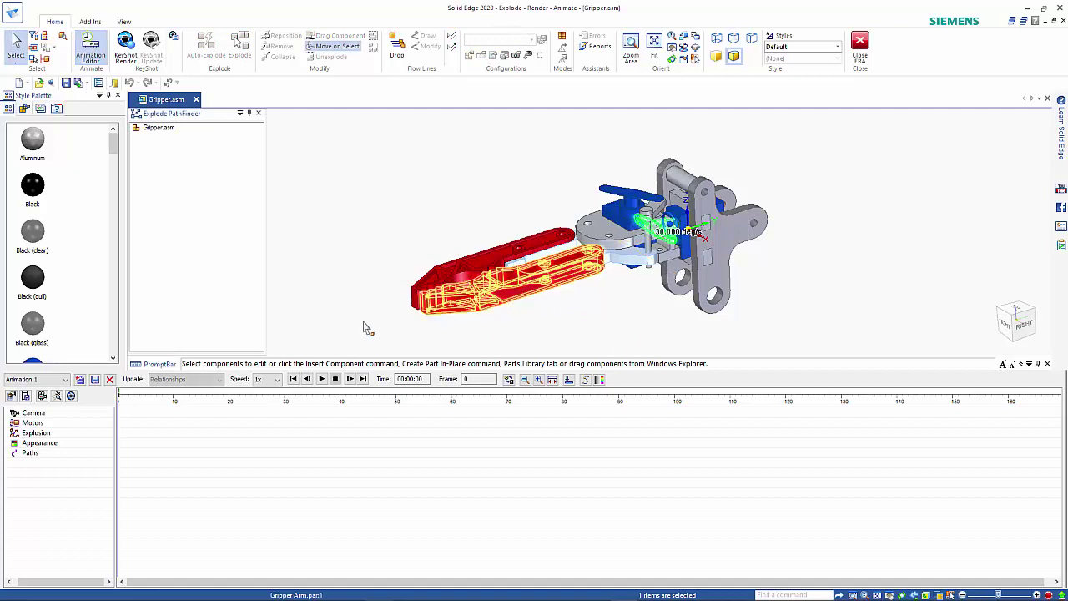
# - Include motors Rotational 1 and Rotational 2 in Animation 1 with no analysis, using the motor limits as duration
pyautogui.rightClick(37, 425)
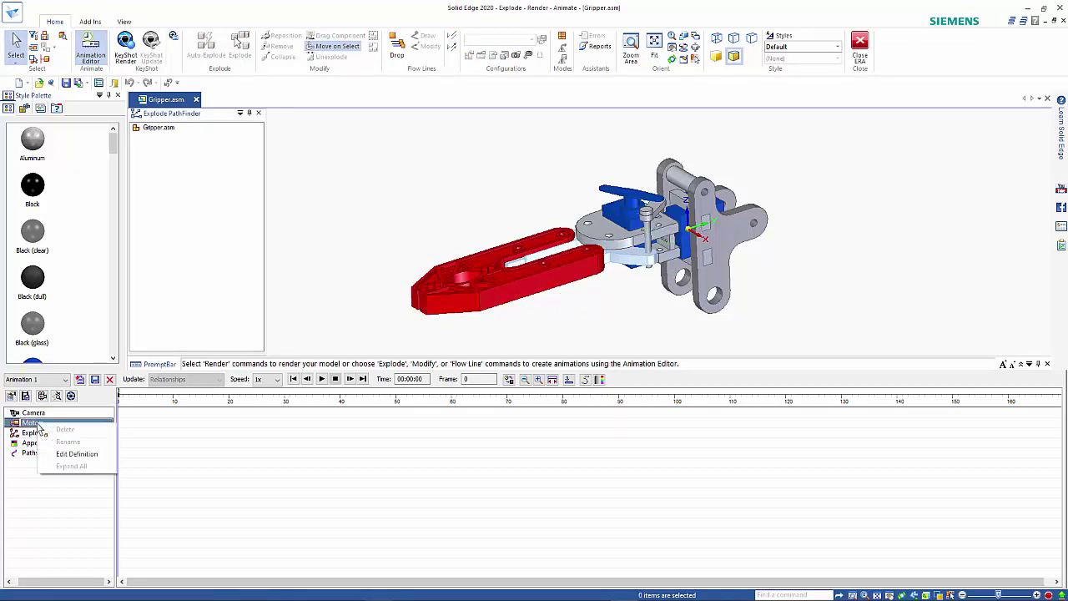
pyautogui.click(83, 456)
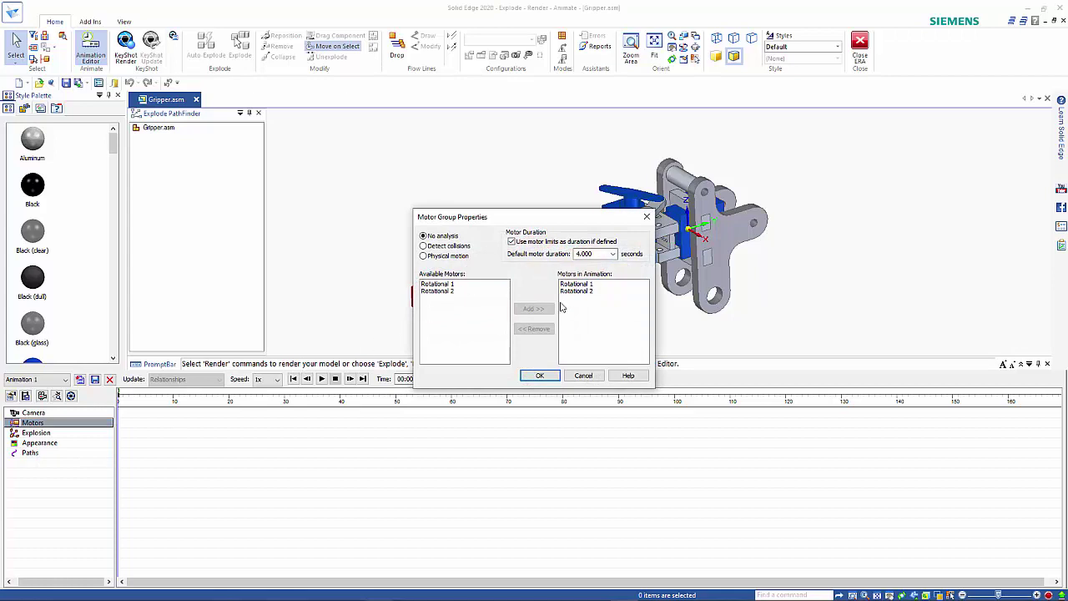
pyautogui.click(541, 376)
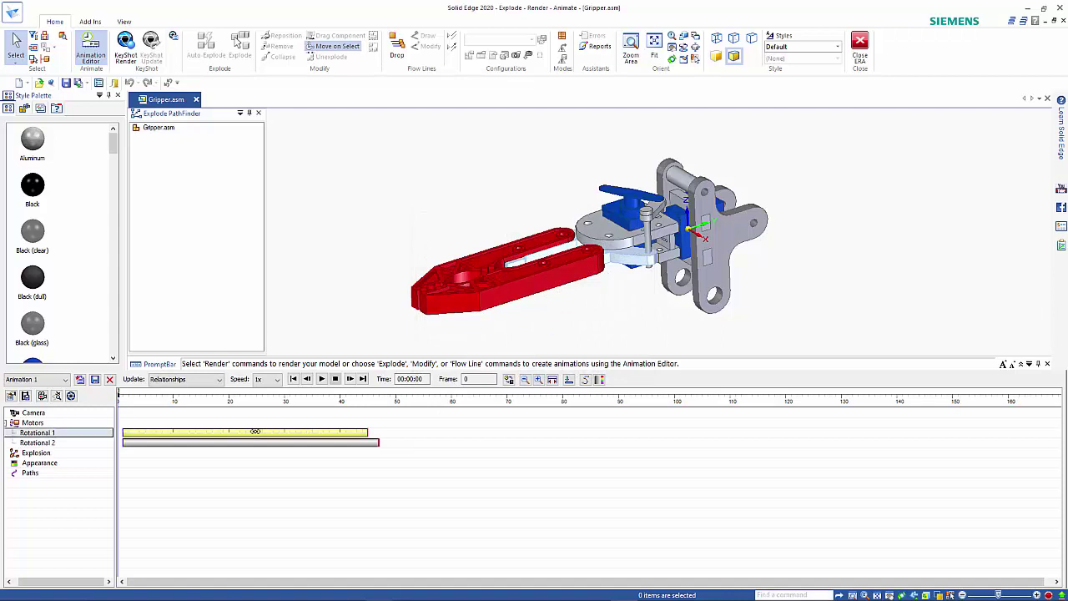
# - Move the Rotational 1 event to start where Rotational 2 ends, at about frame 47, and preview the motion
pyautogui.moveTo(244, 432); pyautogui.dragTo(537, 429)
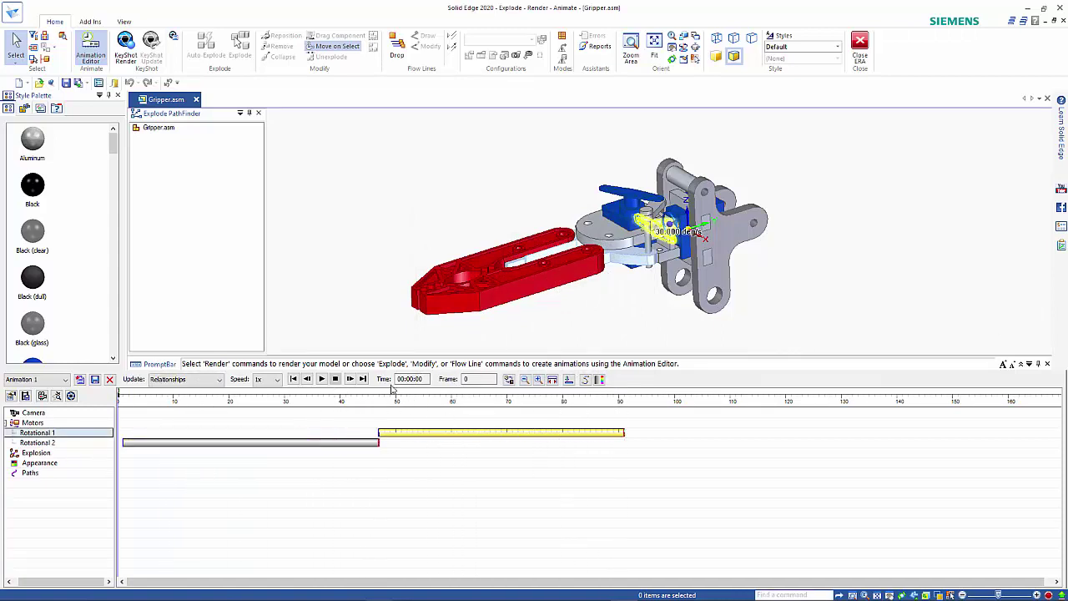
pyautogui.click(322, 380)
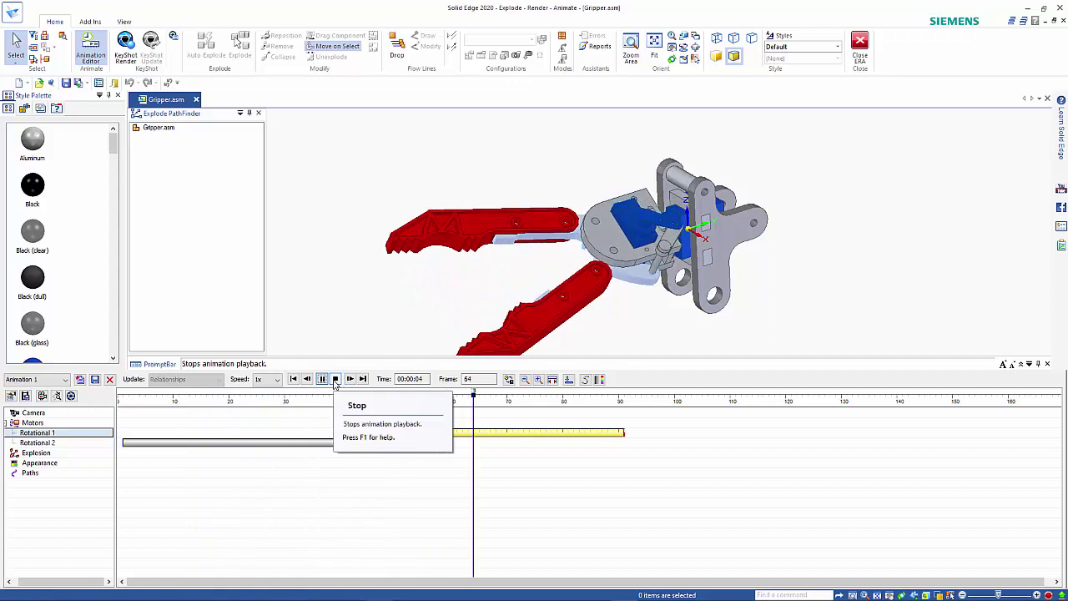
pyautogui.click(335, 379)
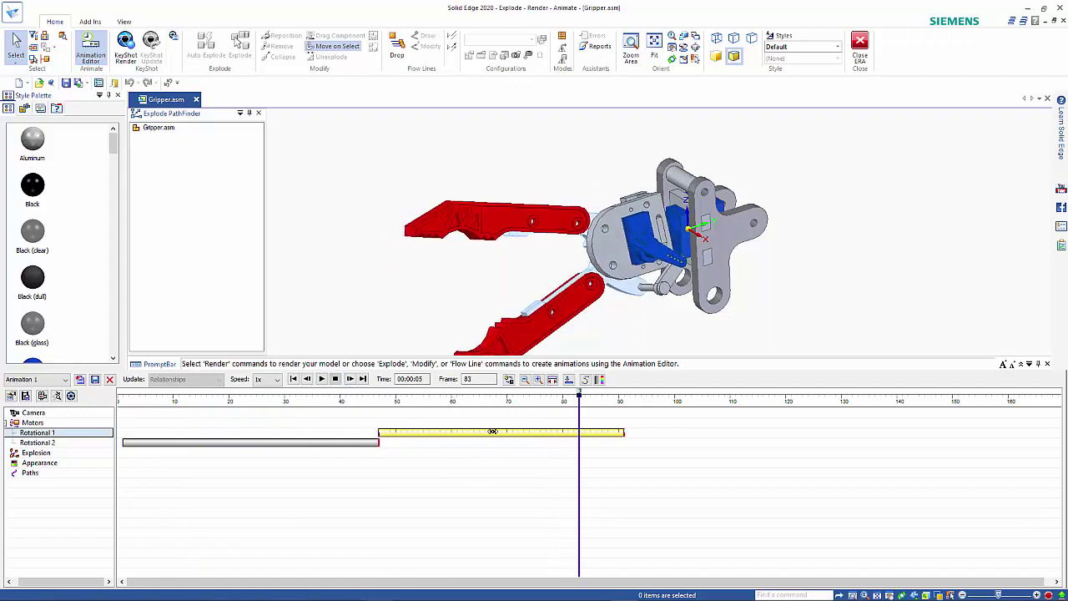
# - Copy the Rotational 1 event, paste it directly after the original at about frame 91 and reverse the copy's direction
pyautogui.rightClick(492, 432)
pyautogui.click(539, 454)
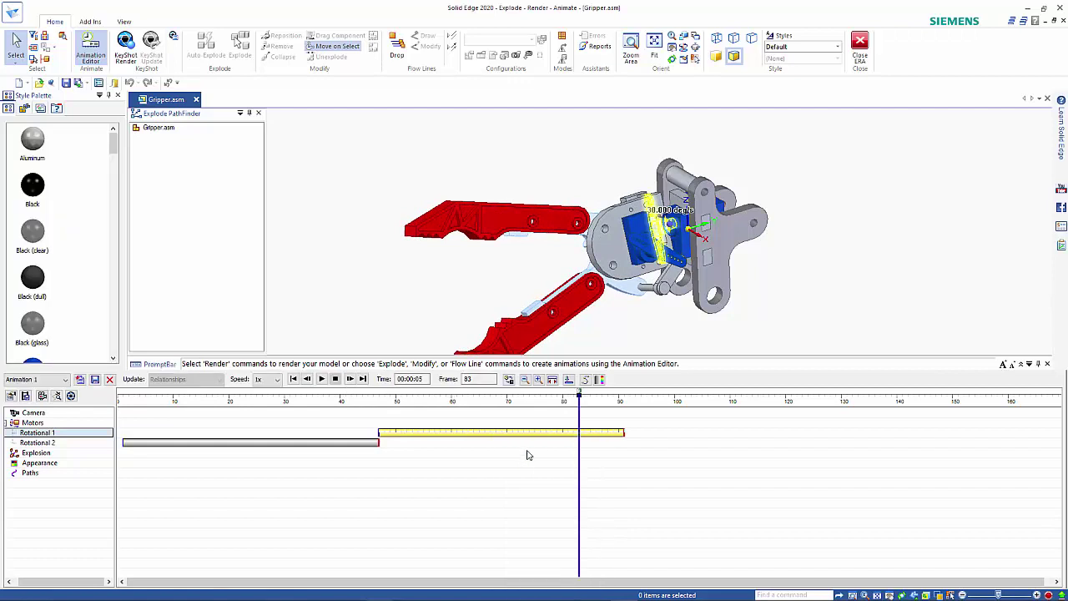
pyautogui.click(640, 441)
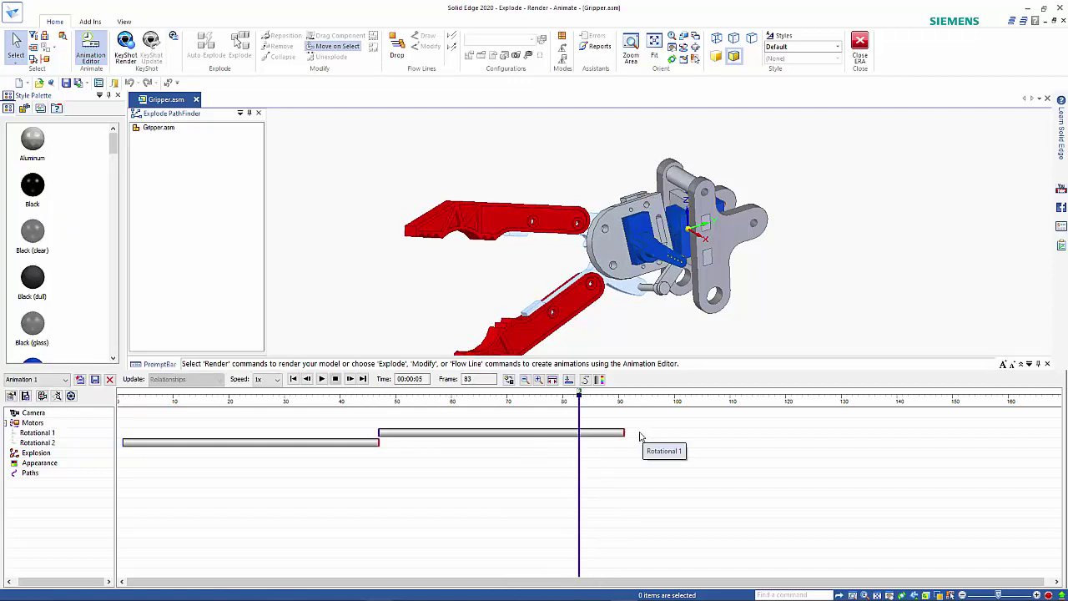
pyautogui.rightClick(640, 437)
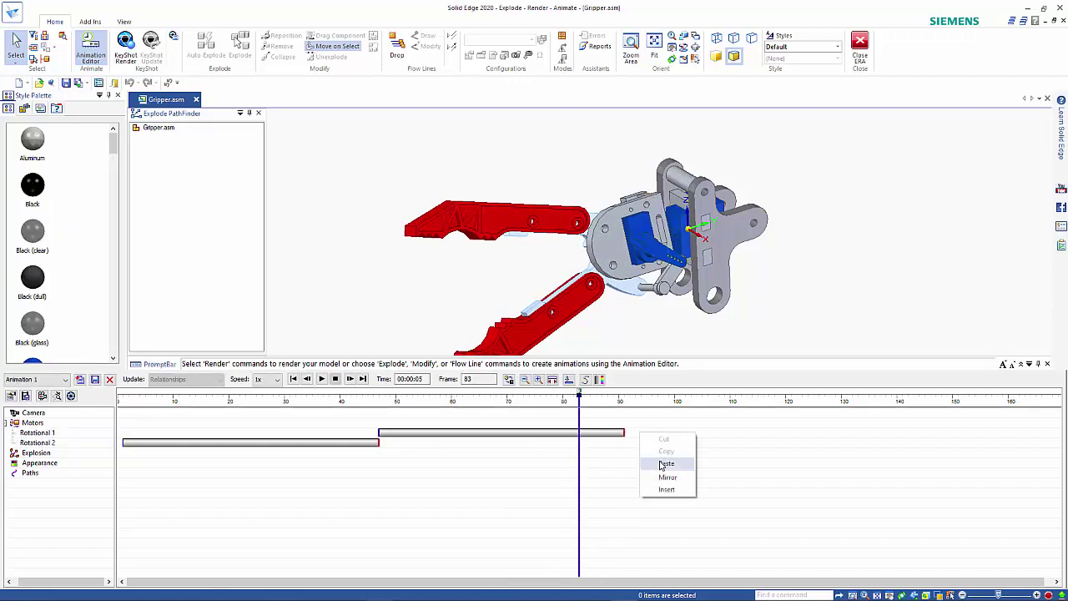
pyautogui.click(665, 464)
pyautogui.click(650, 432)
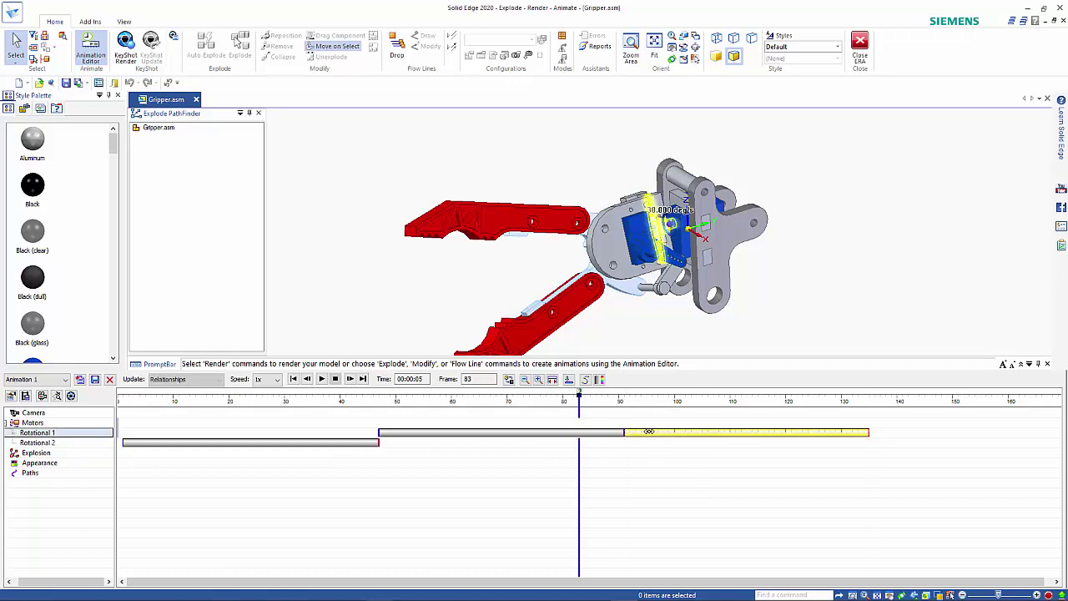
pyautogui.rightClick(651, 431)
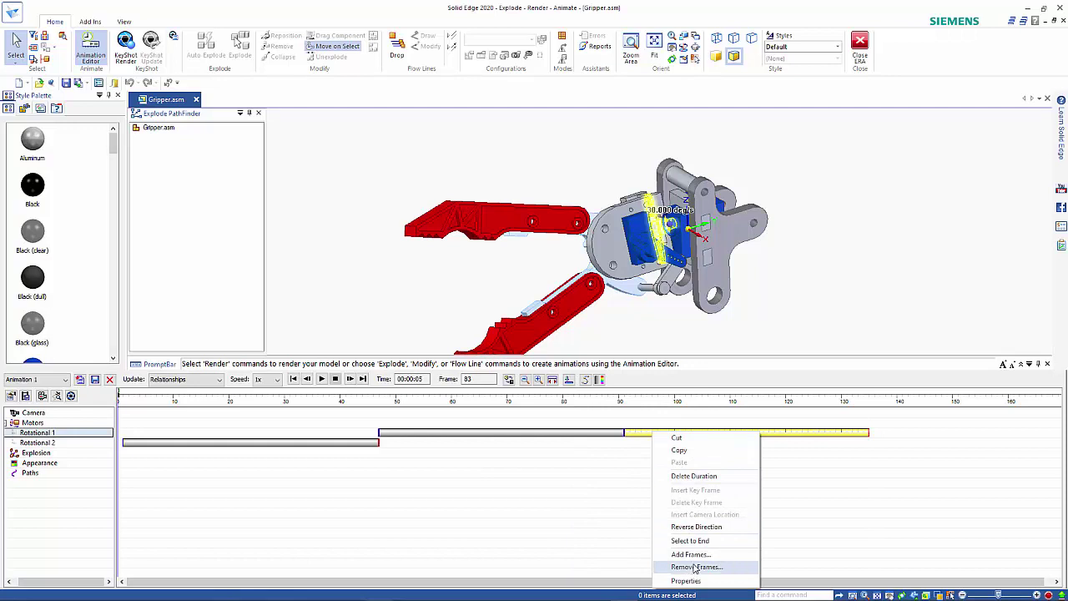
pyautogui.click(678, 527)
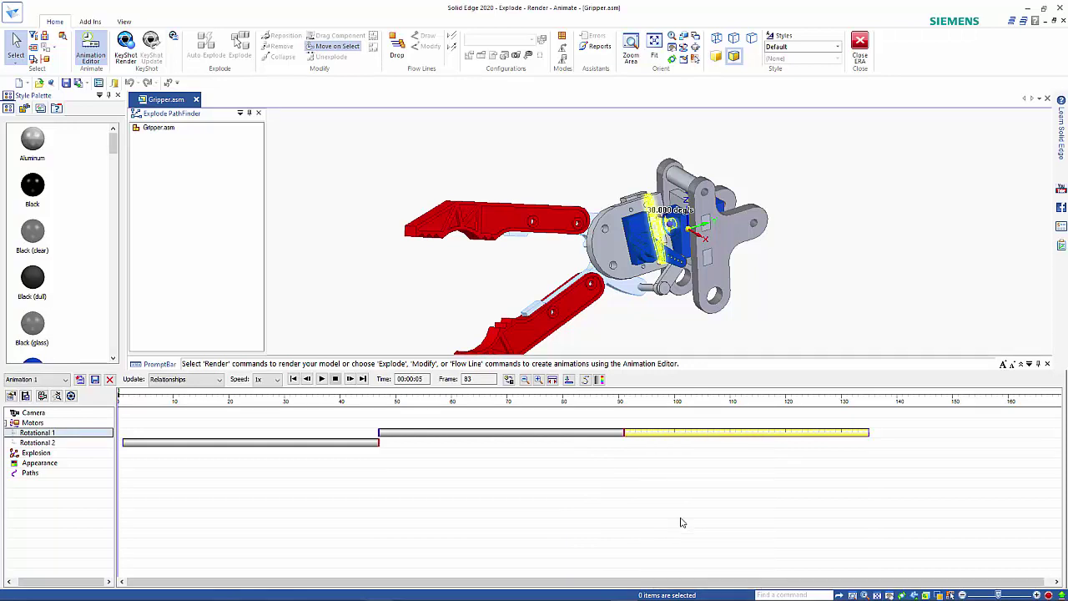
# - Copy the Rotational 2 event, place the copy at the end of the Rotational 1 events, about frame 135, and reverse its direction
pyautogui.click(343, 440)
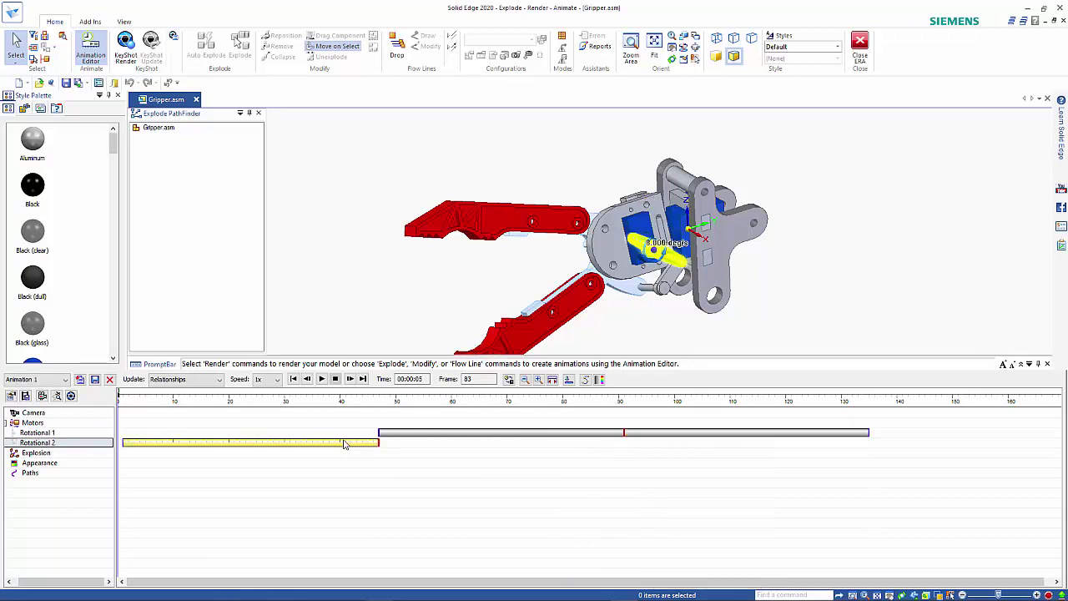
pyautogui.rightClick(344, 440)
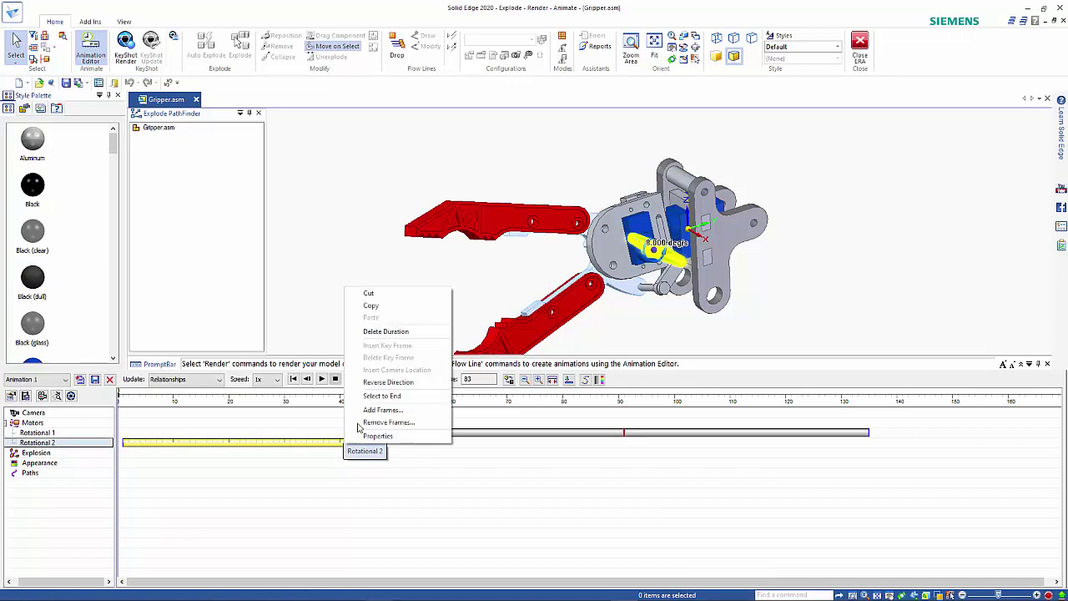
pyautogui.click(371, 305)
pyautogui.click(447, 447)
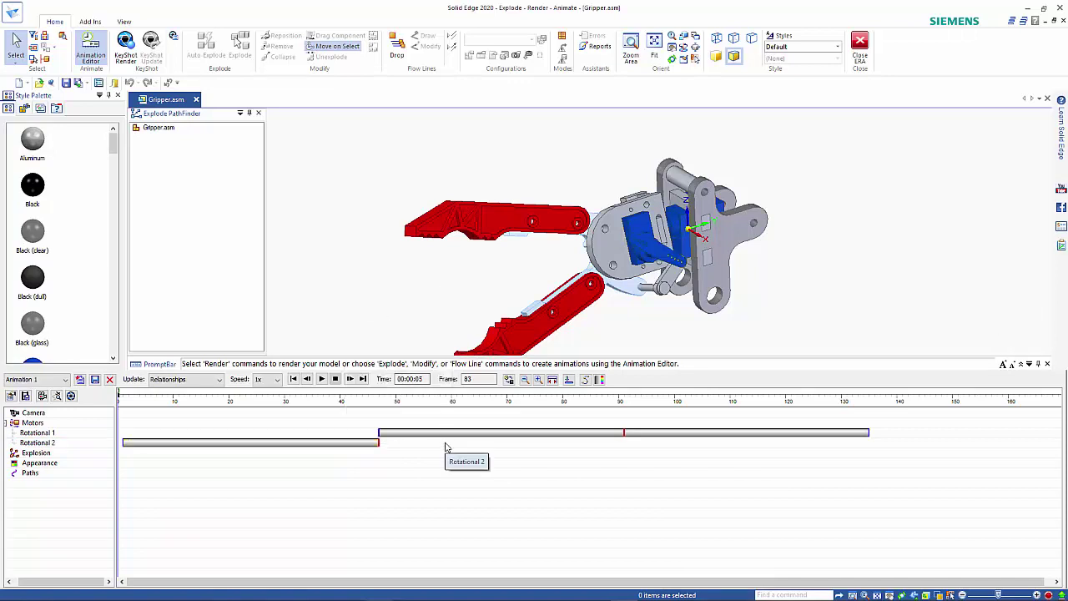
pyautogui.rightClick(447, 448)
pyautogui.click(474, 476)
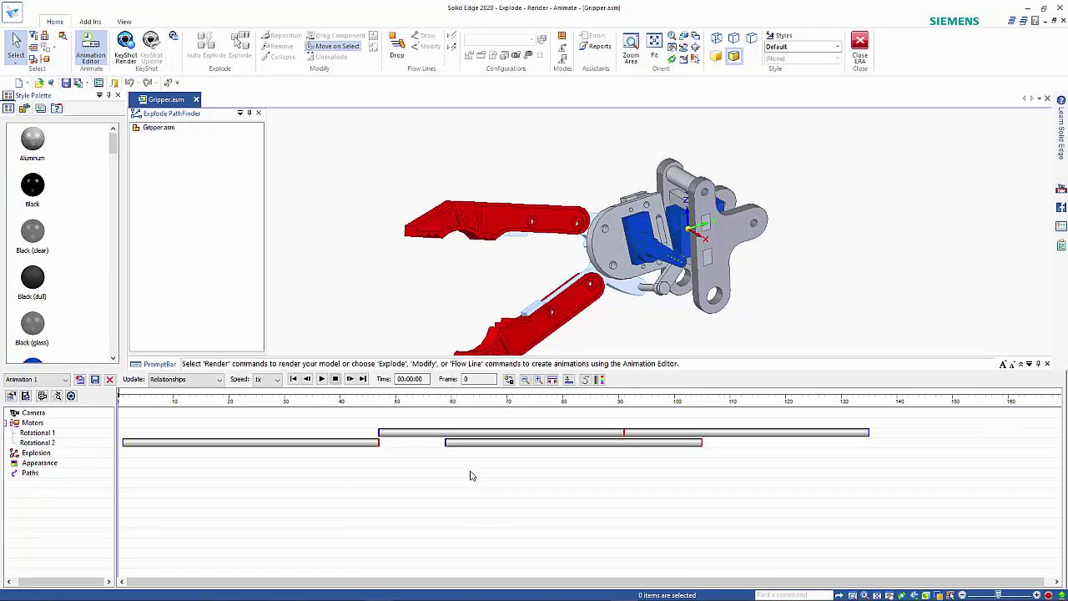
pyautogui.moveTo(473, 443); pyautogui.dragTo(895, 441)
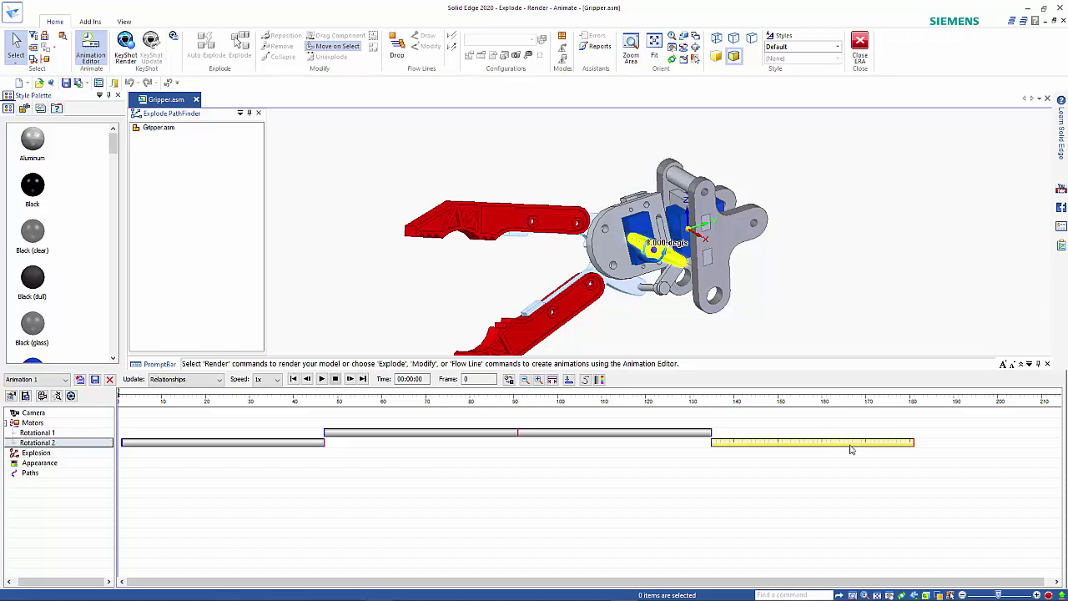
pyautogui.rightClick(851, 445)
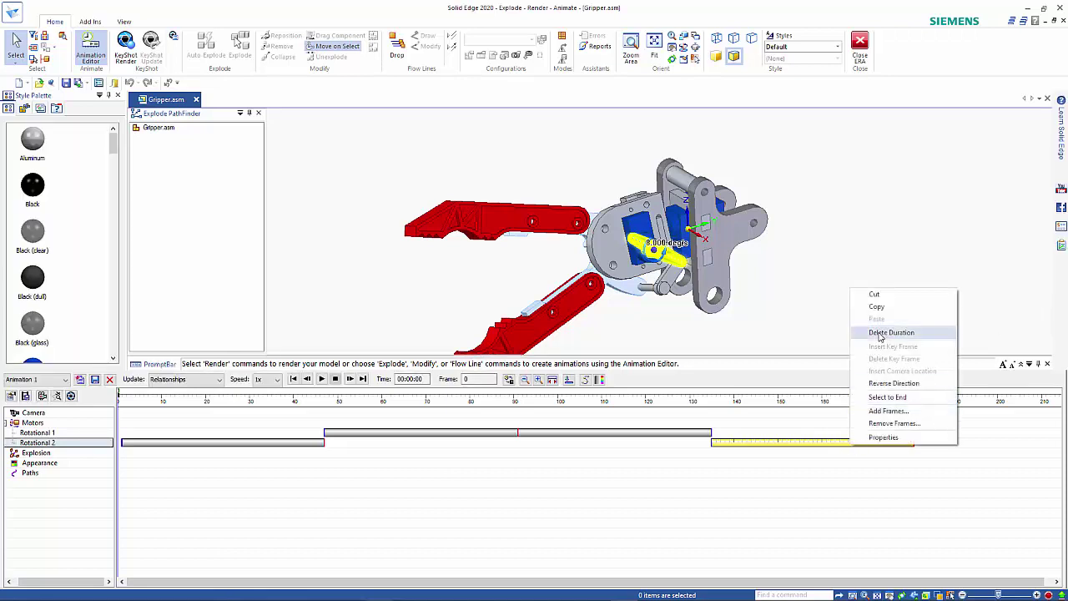
pyautogui.click(883, 384)
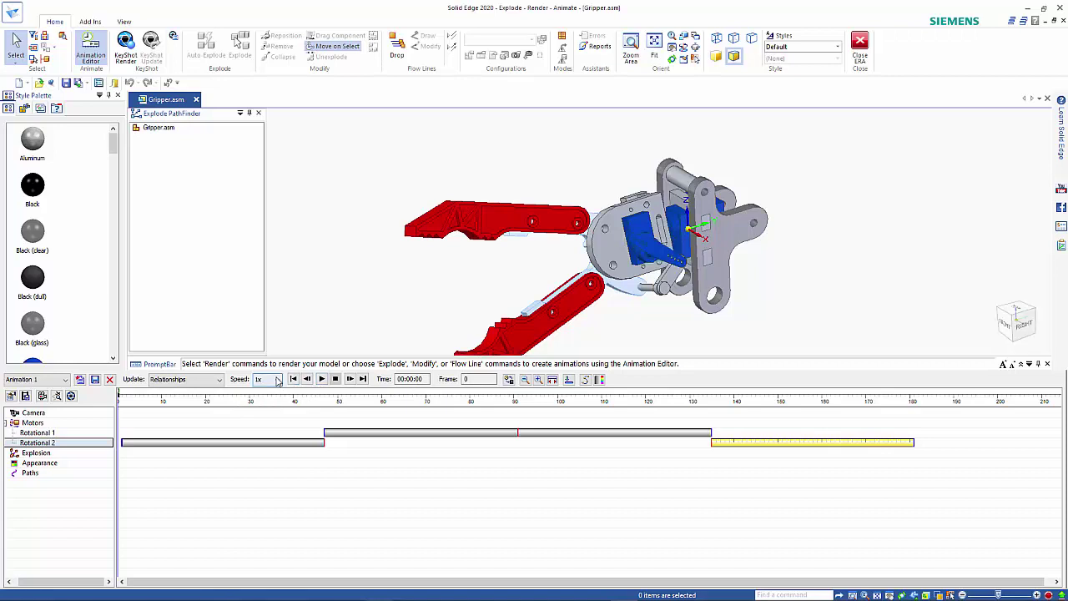
# - Set the playback speed to 4x and play the complete open-and-return animation
pyautogui.click(278, 381)
pyautogui.click(267, 415)
pyautogui.click(321, 379)
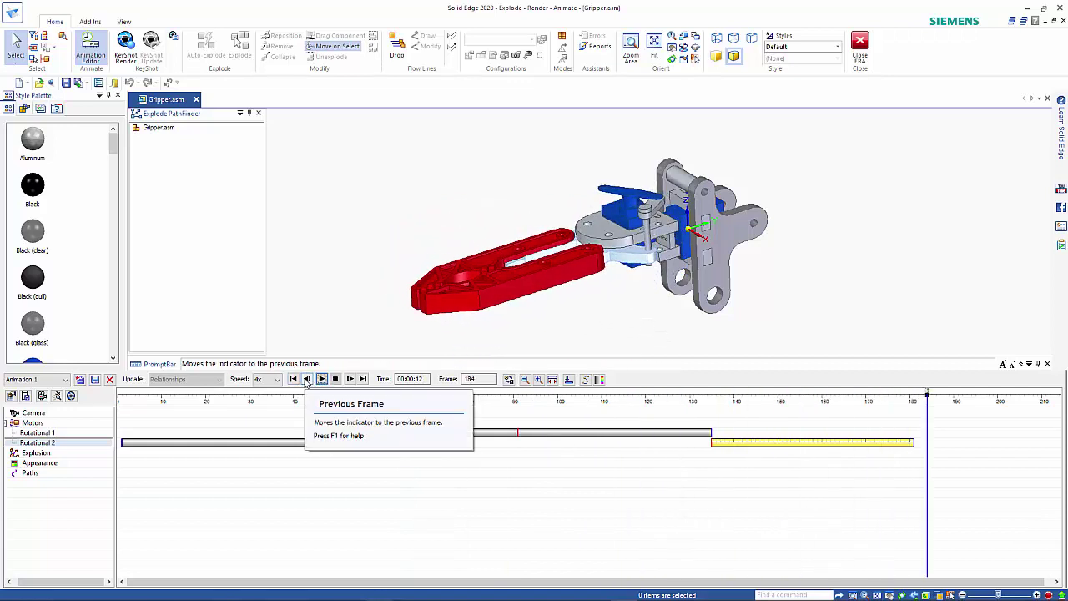
# - Rewind the animation to frame 0 and set the playback speed to 1x
pyautogui.click(293, 379)
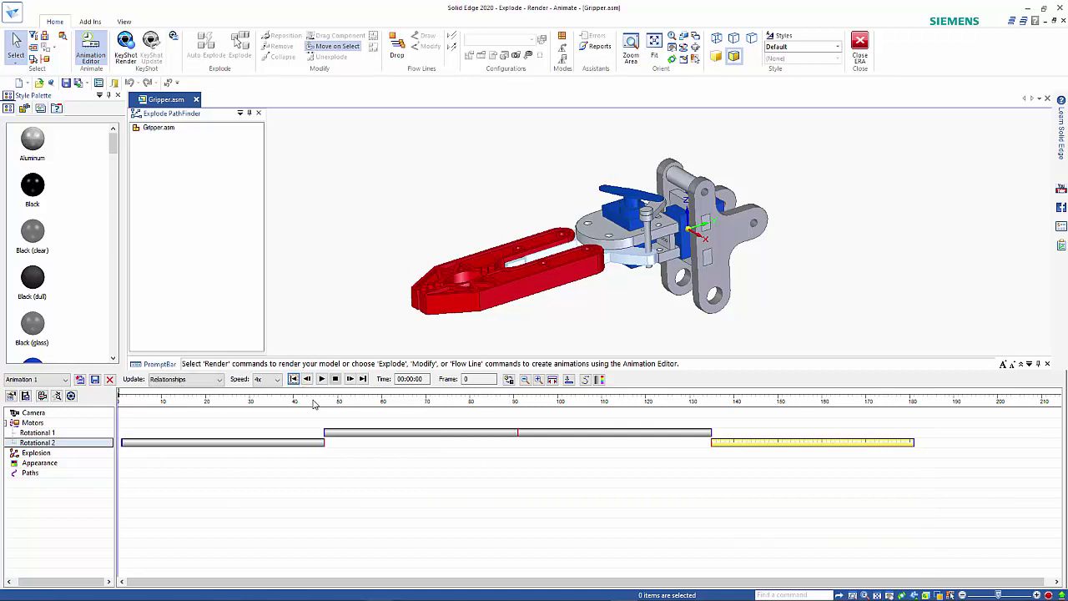
pyautogui.click(267, 379)
pyautogui.click(260, 389)
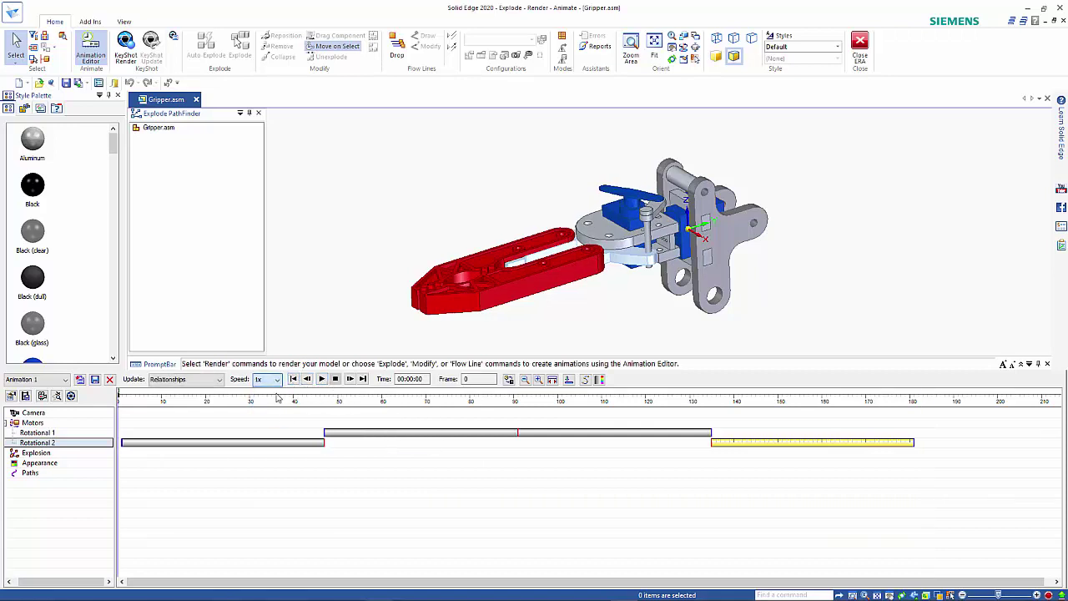
# - Define the animation's explosion from the Exploded configuration, with Collapsed as its initial state
pyautogui.rightClick(40, 455)
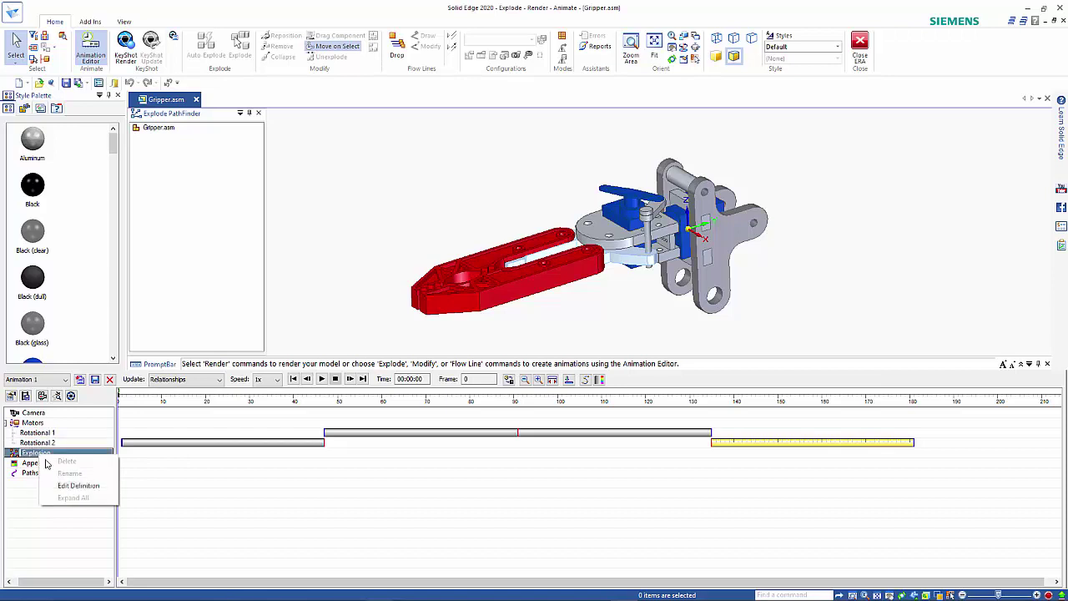
pyautogui.click(75, 485)
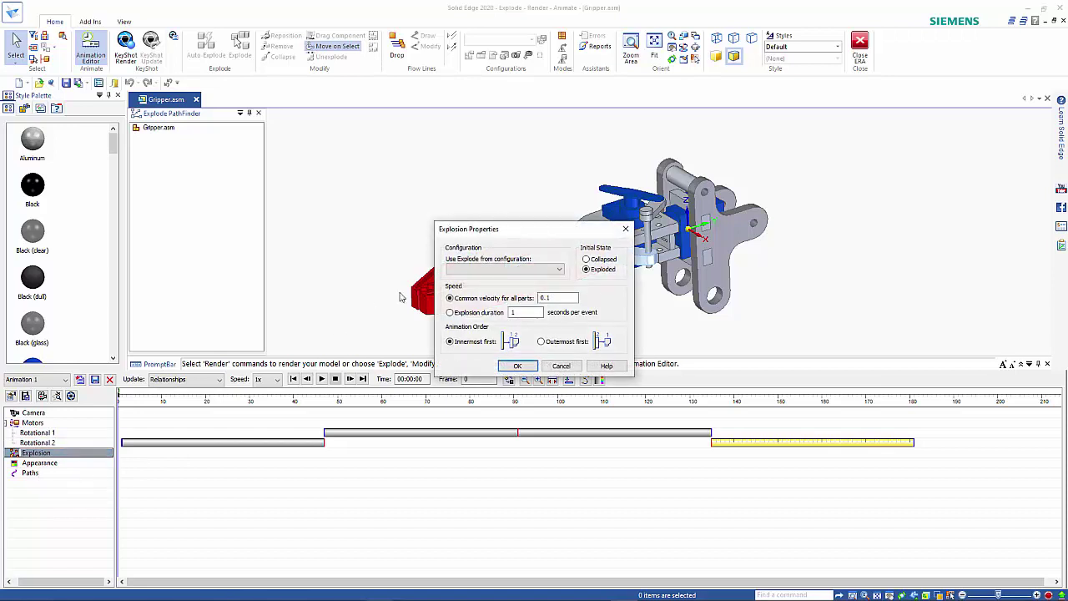
pyautogui.moveTo(499, 235); pyautogui.dragTo(479, 131)
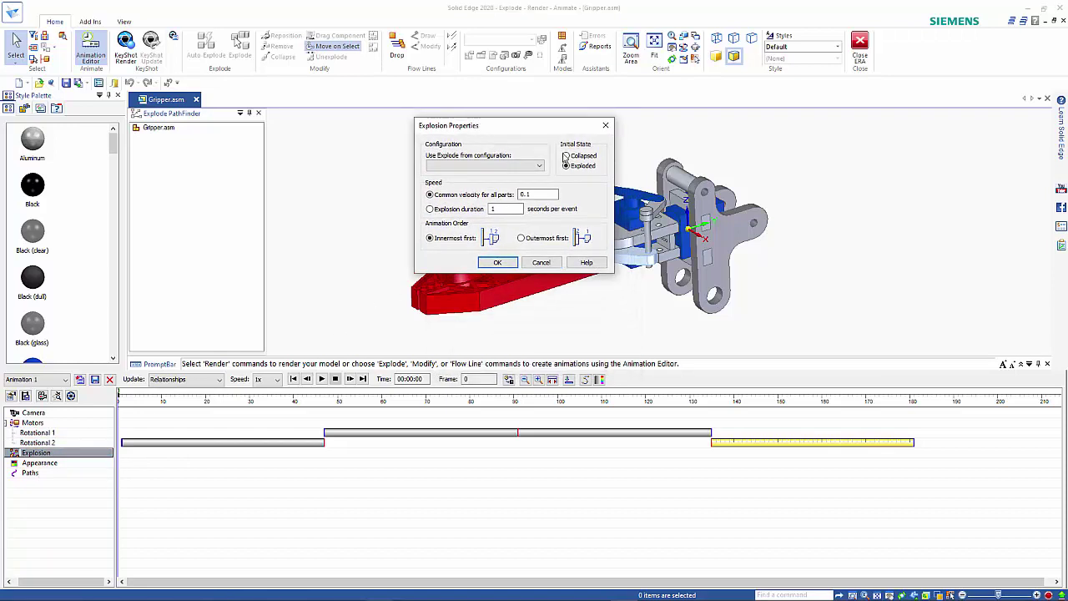
pyautogui.click(567, 156)
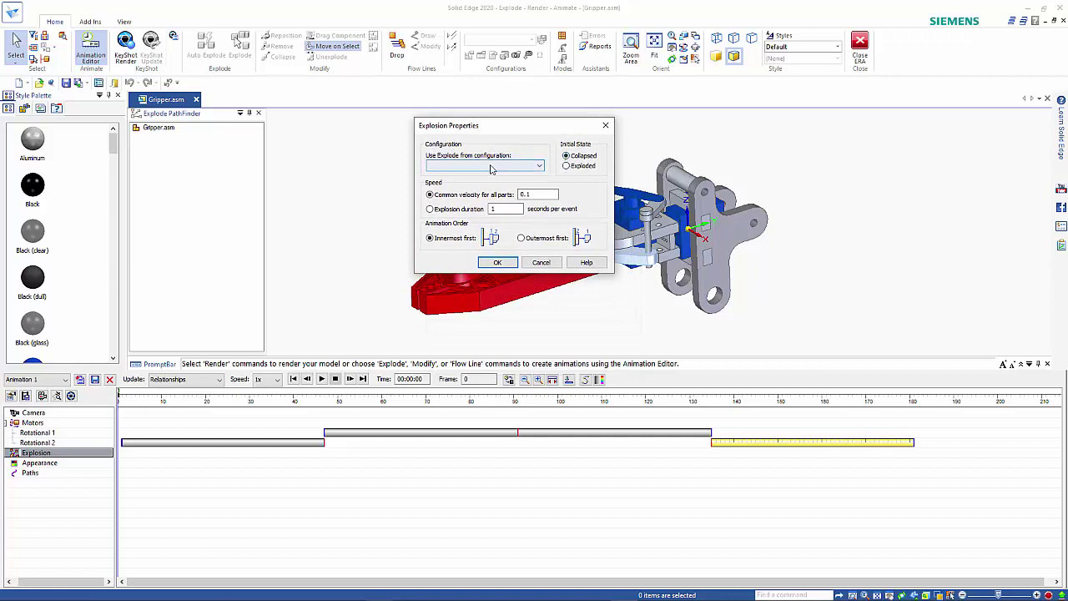
pyautogui.click(500, 165)
pyautogui.click(482, 177)
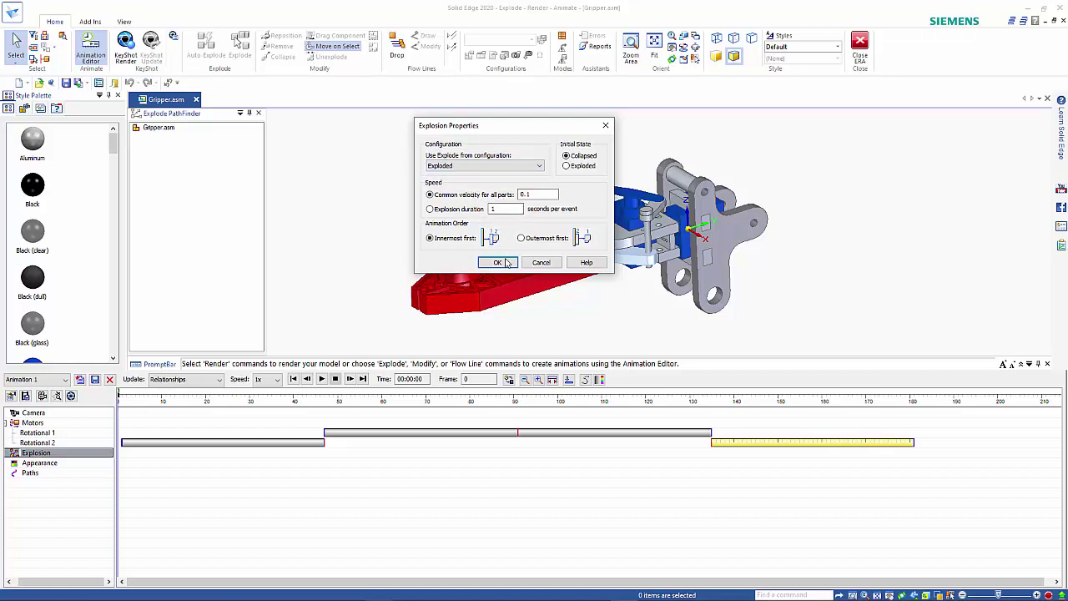
pyautogui.doubleClick(495, 209)
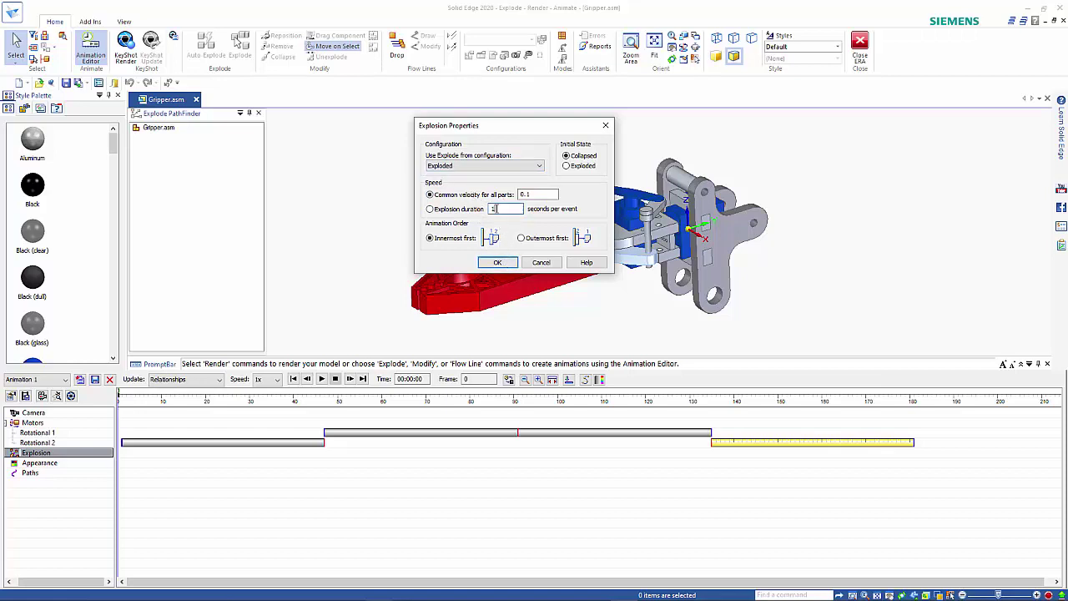
pyautogui.click(499, 263)
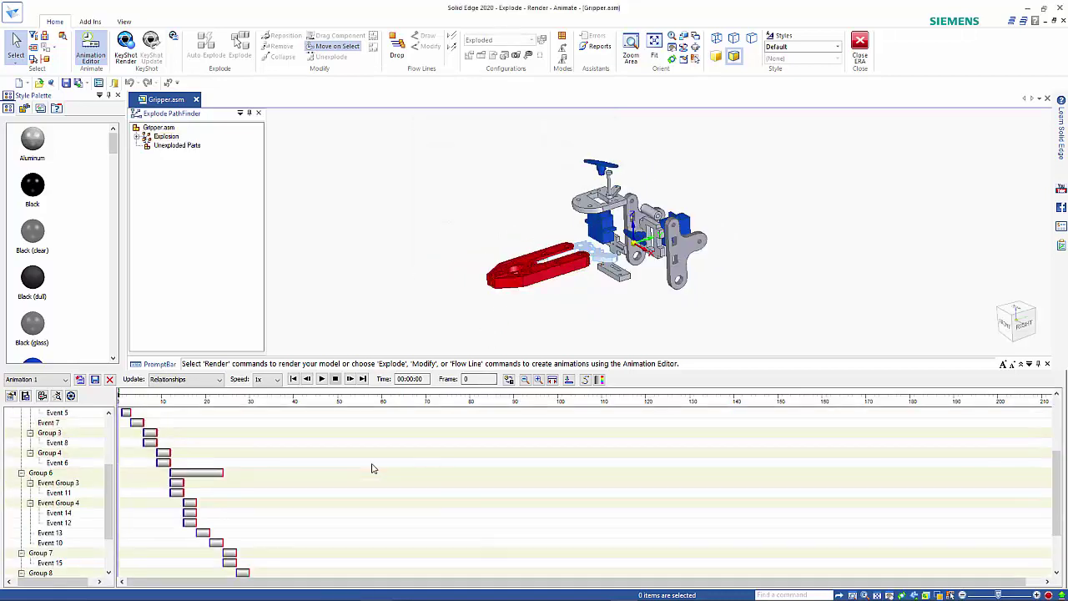
# - Move the whole Explosion event to start where the last Rotational 2 event ends, at about frame 181
pyautogui.scroll(3, 373, 469)
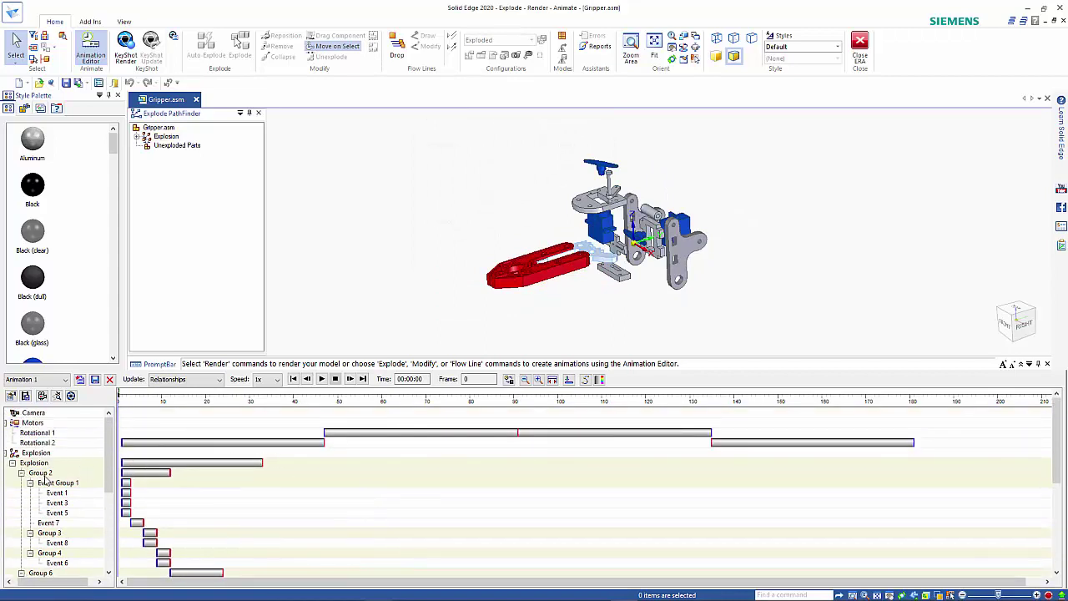
pyautogui.click(12, 457)
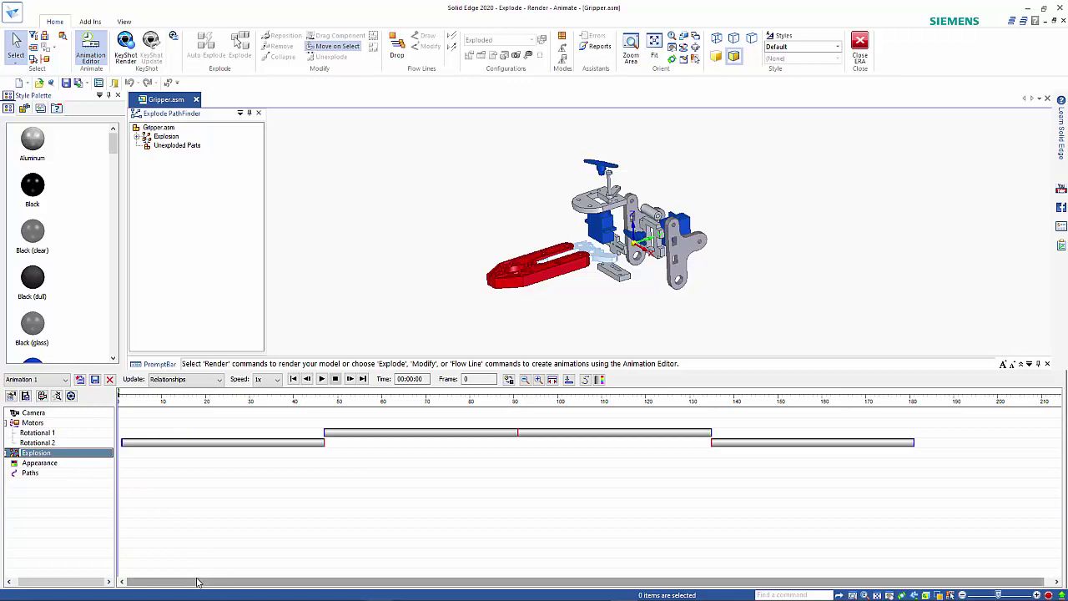
pyautogui.click(9, 453)
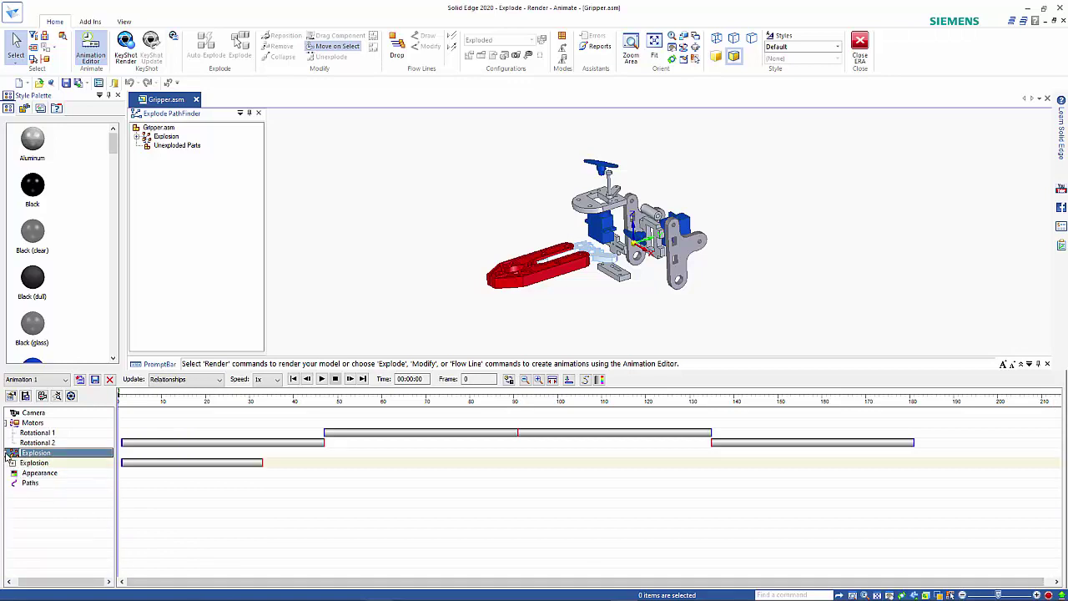
pyautogui.click(29, 463)
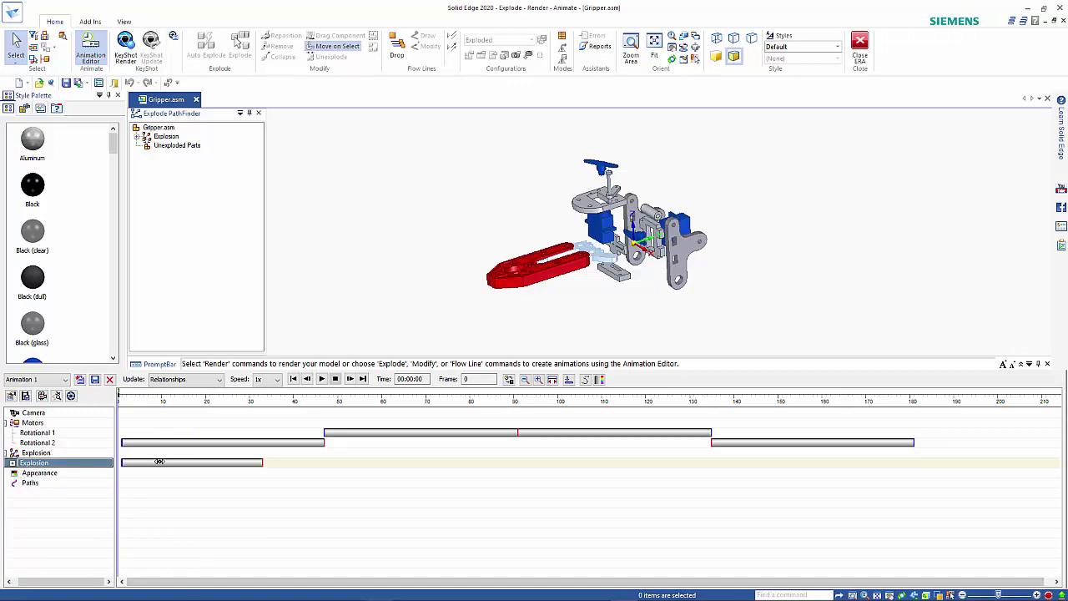
pyautogui.moveTo(161, 462); pyautogui.dragTo(916, 444)
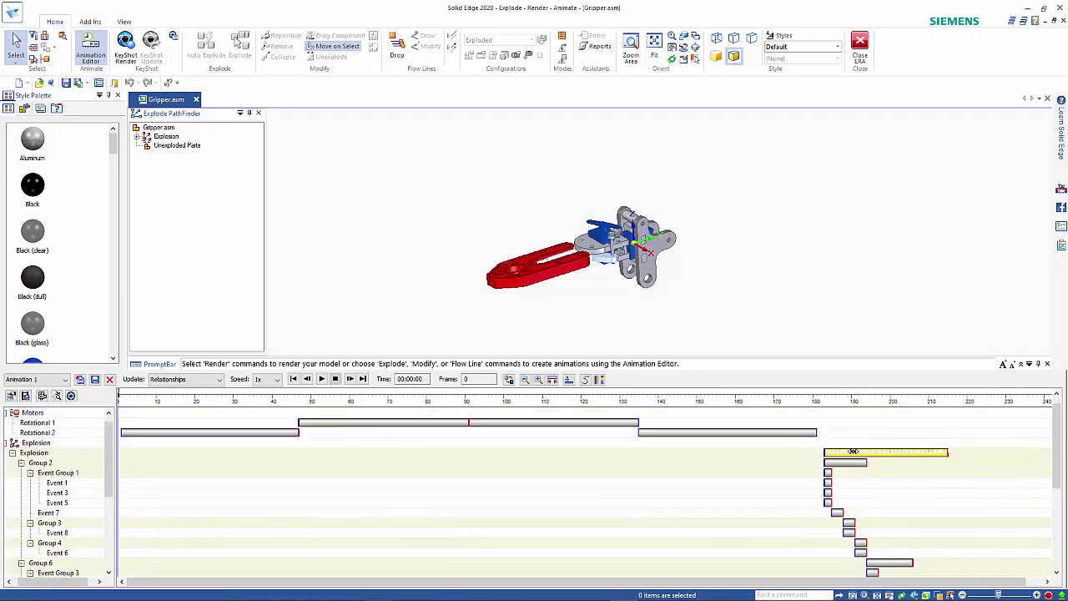
pyautogui.moveTo(853, 451); pyautogui.dragTo(846, 452)
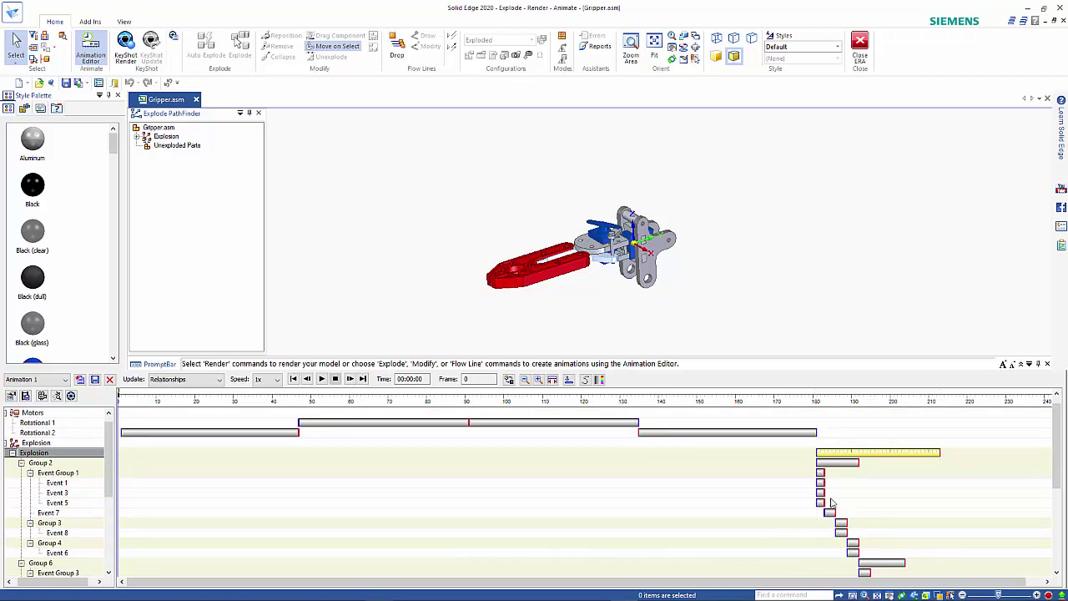
# - Move the Group 4 explosion event to run simultaneously with Group 3, starting at about frame 185
pyautogui.click(831, 463)
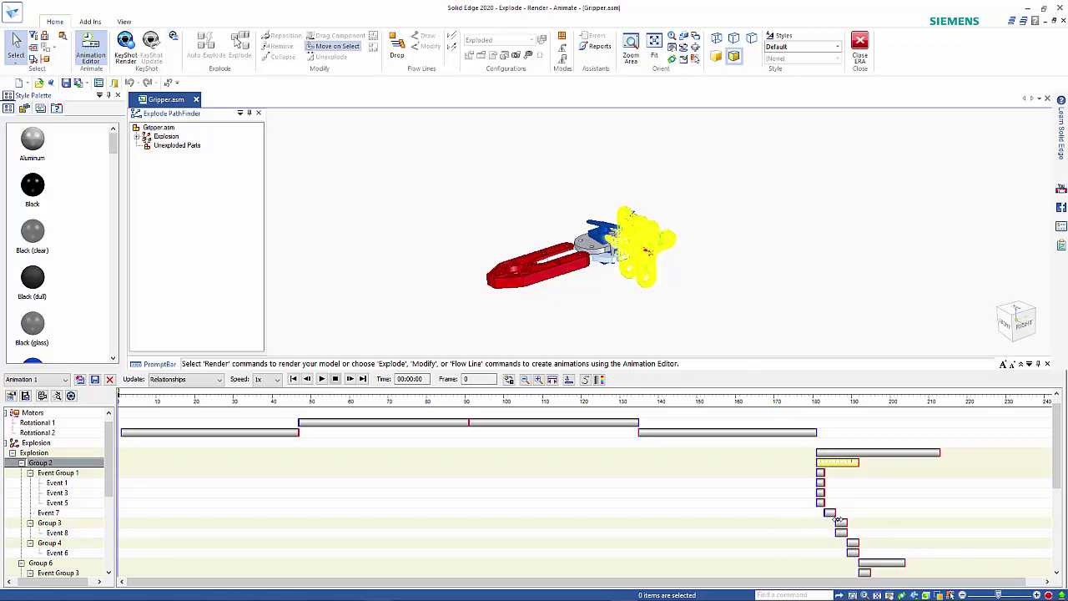
pyautogui.click(841, 524)
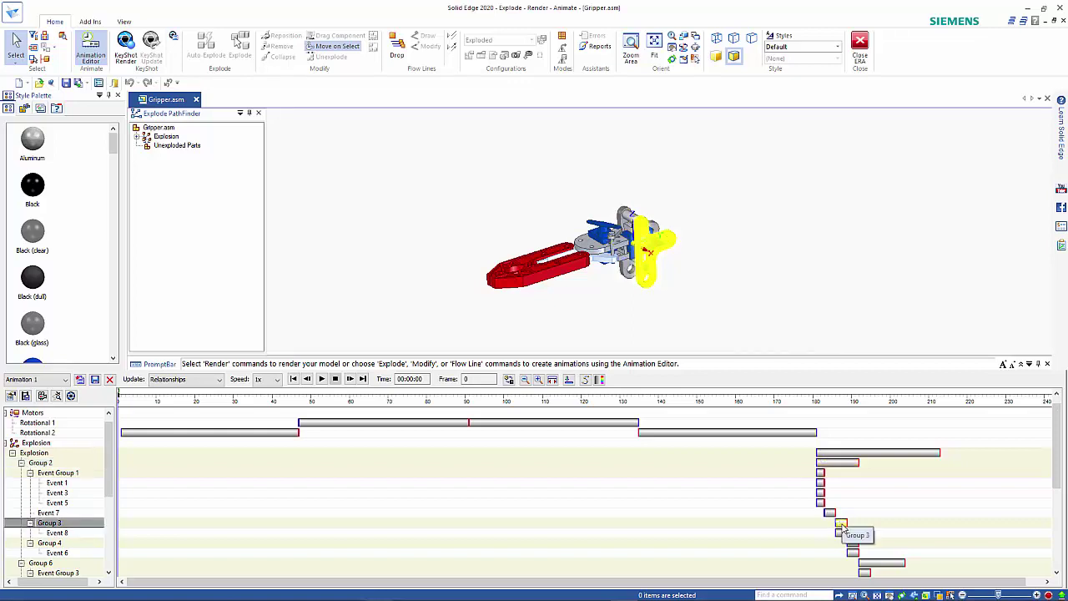
pyautogui.click(852, 553)
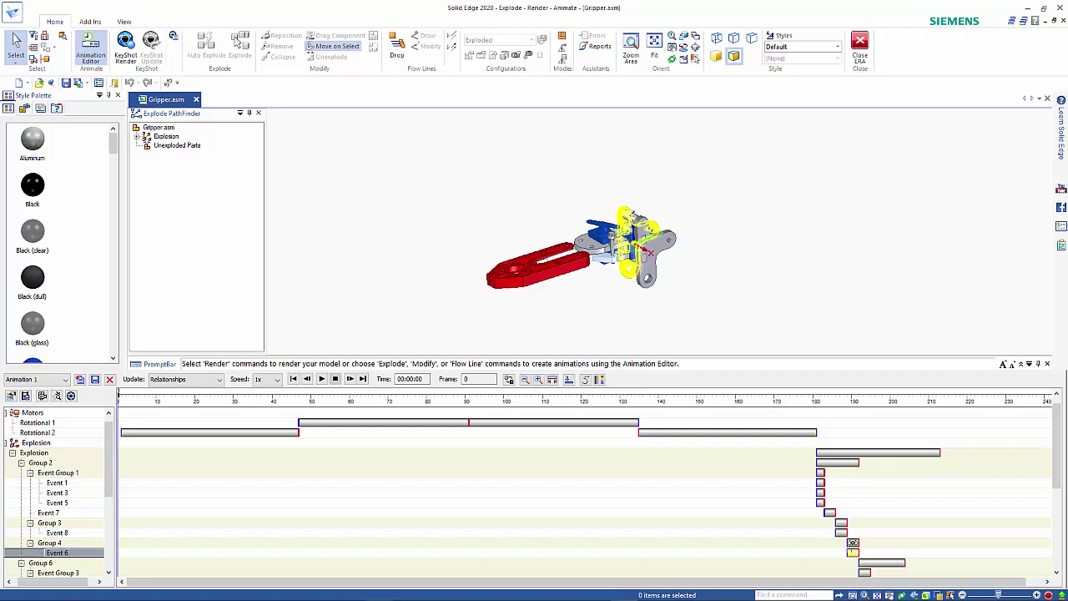
pyautogui.click(852, 543)
pyautogui.moveTo(852, 543); pyautogui.dragTo(840, 545)
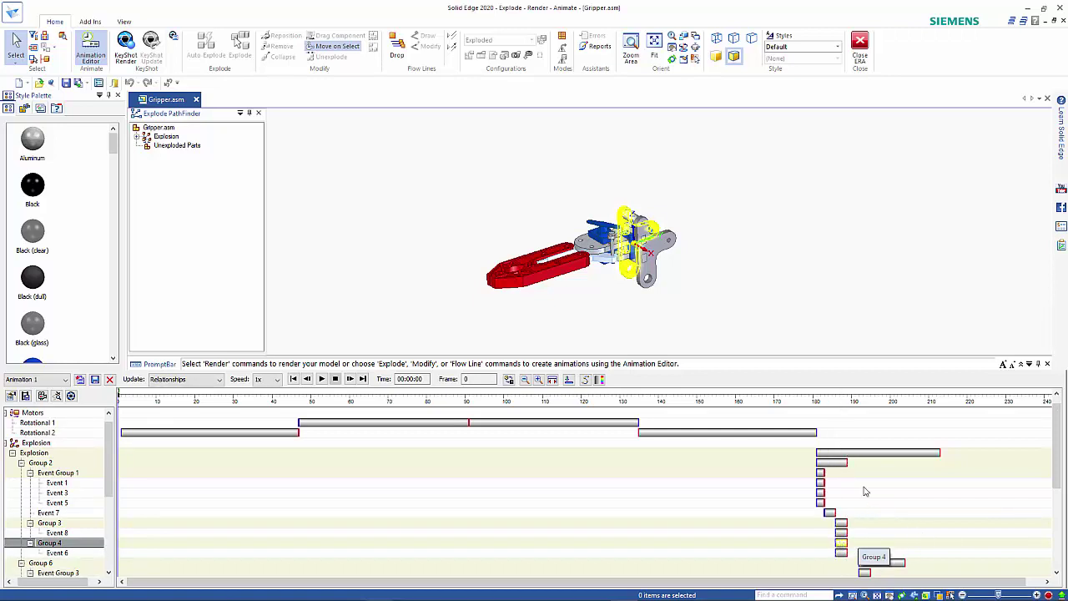
# - Move the Group 6 explosion event to start directly after Group 4, at about frame 188
pyautogui.click(828, 511)
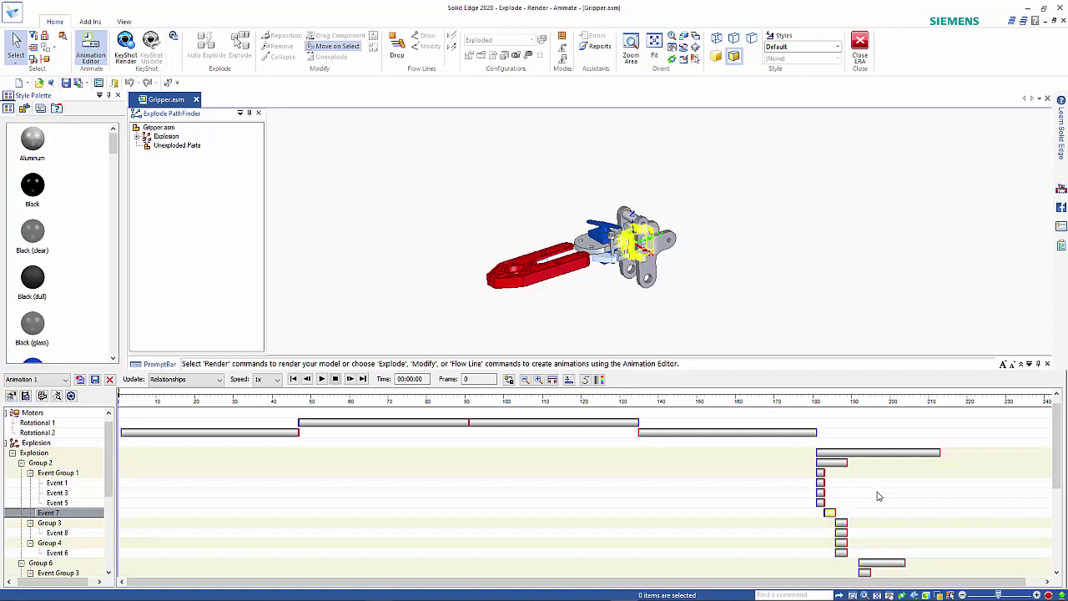
pyautogui.scroll(-1, 878, 497)
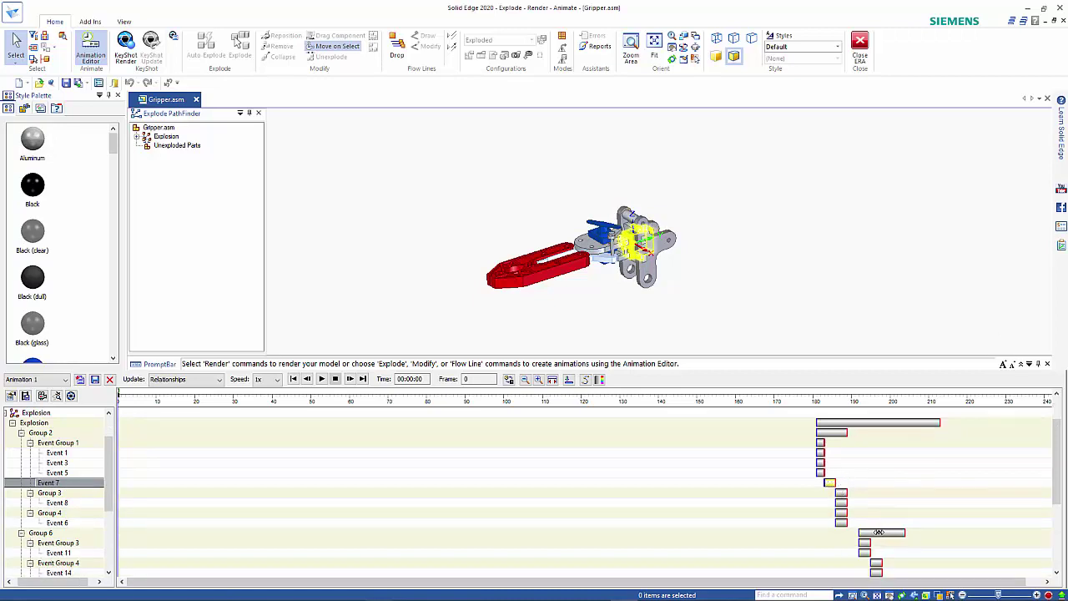
pyautogui.moveTo(878, 532); pyautogui.dragTo(872, 532)
# - Check which parts move in Group 6 by highlighting Event Group 3, Event Group 4 and Events 14, 12, 13 and 10
pyautogui.click(852, 543)
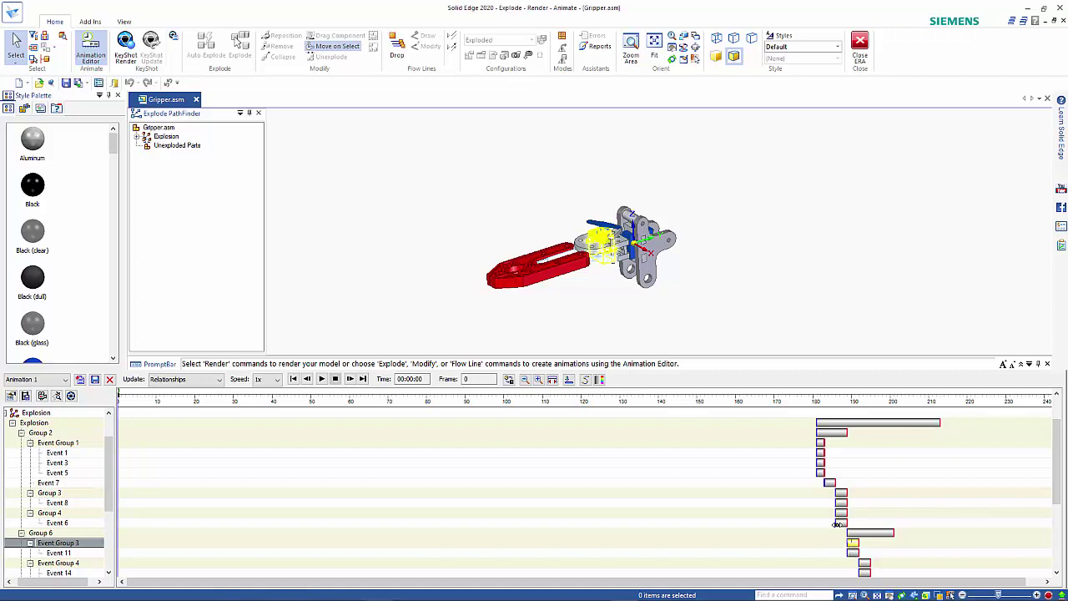
pyautogui.scroll(-2, 860, 564)
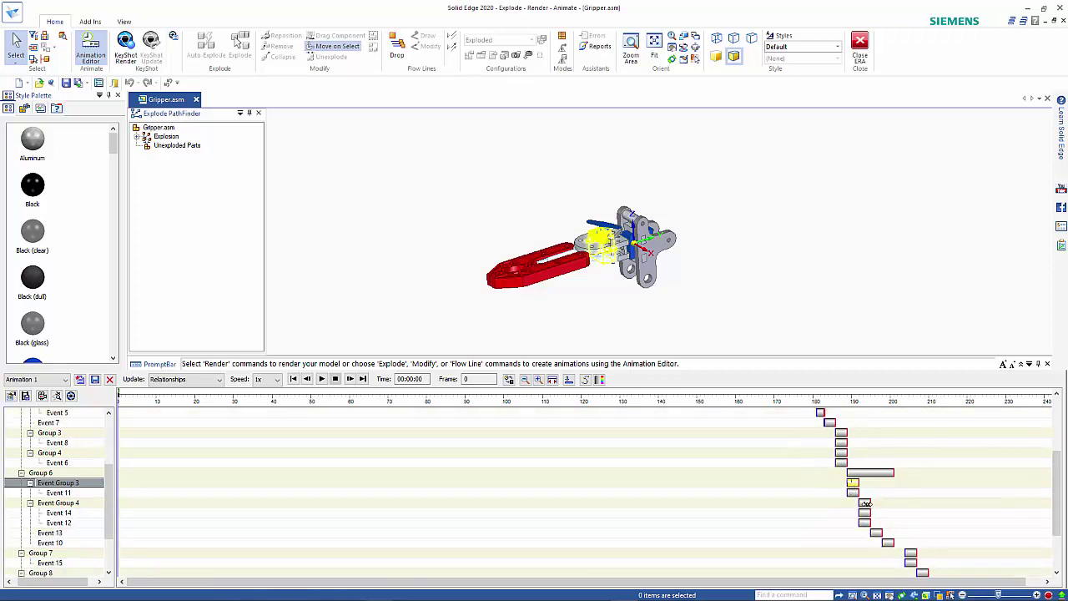
pyautogui.click(865, 503)
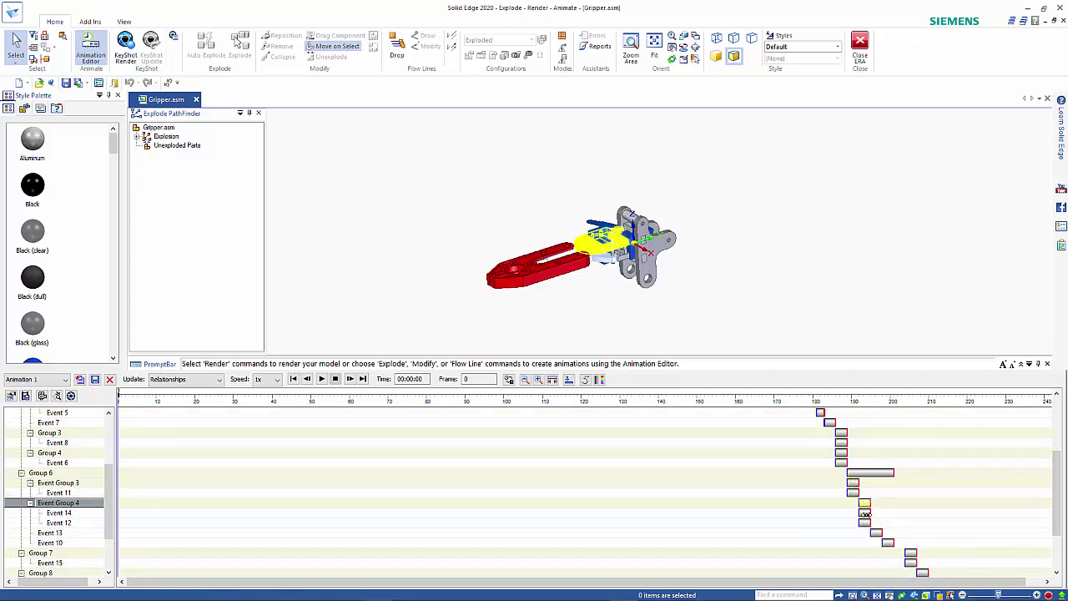
pyautogui.click(865, 512)
pyautogui.click(864, 522)
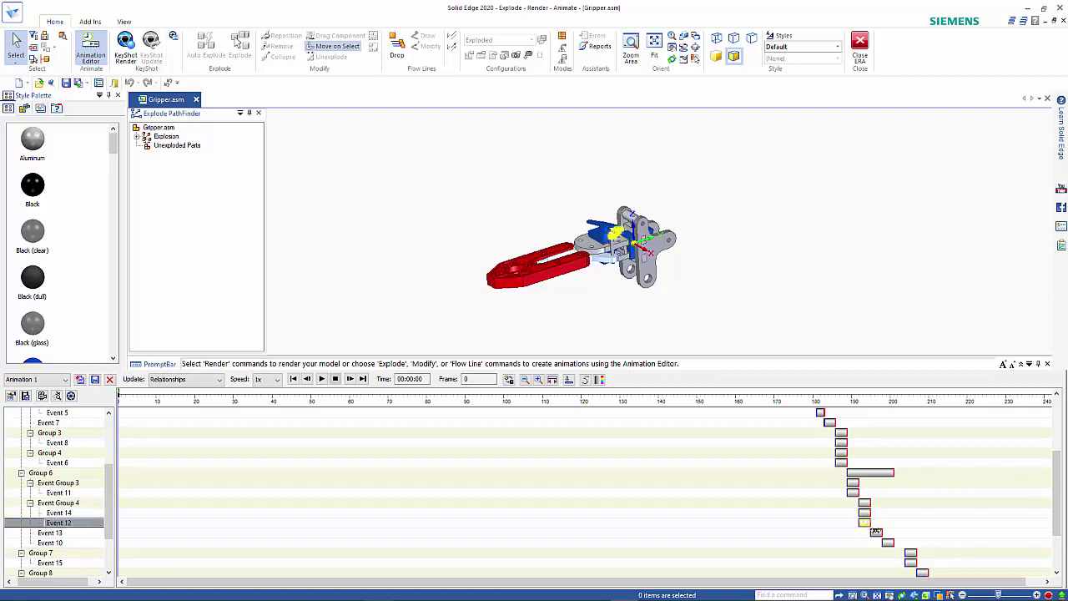
pyautogui.click(876, 533)
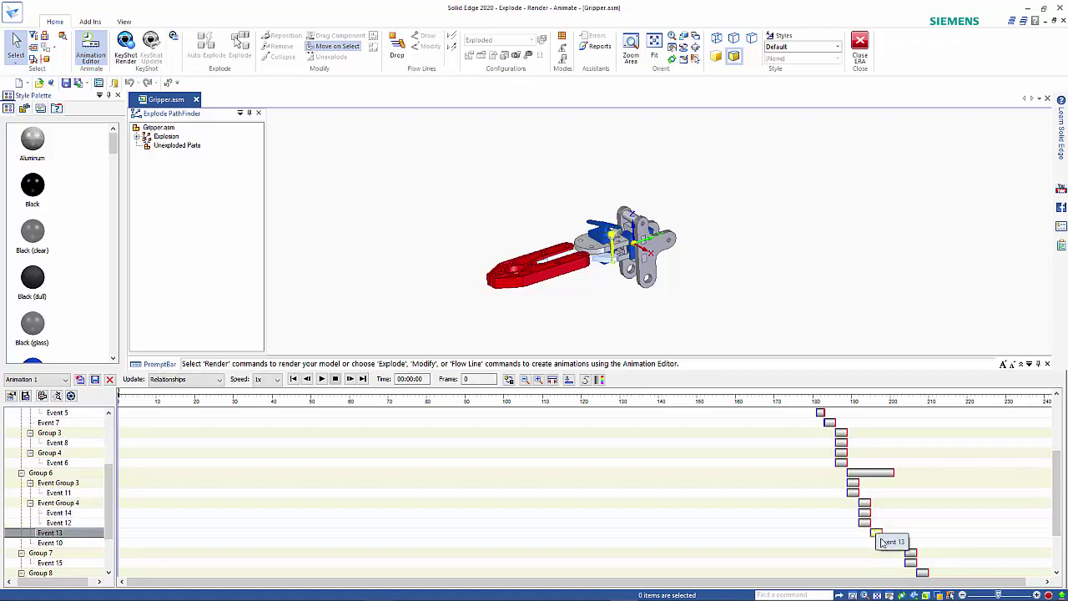
pyautogui.click(943, 521)
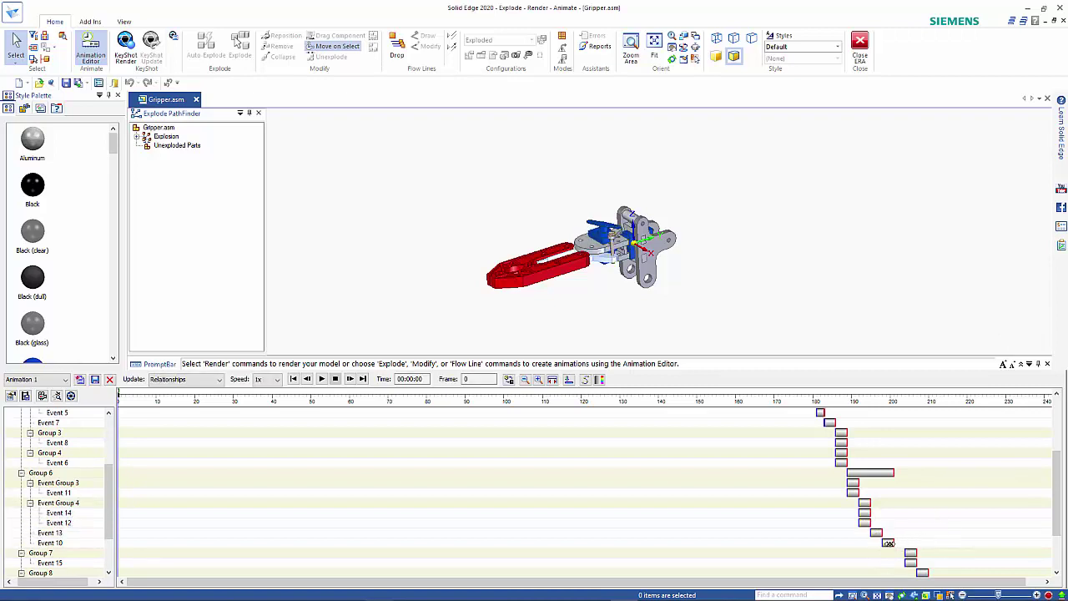
pyautogui.click(888, 542)
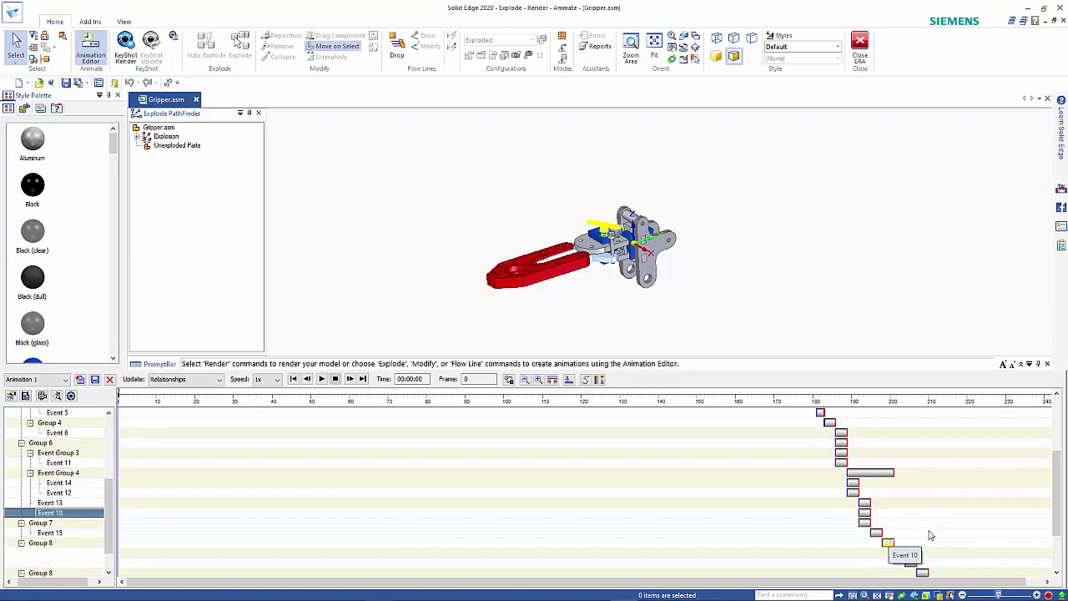
# - Identify the jaw events and move Group 8 to run simultaneously with Group 7, starting at about frame 203
pyautogui.scroll(-2, 930, 534)
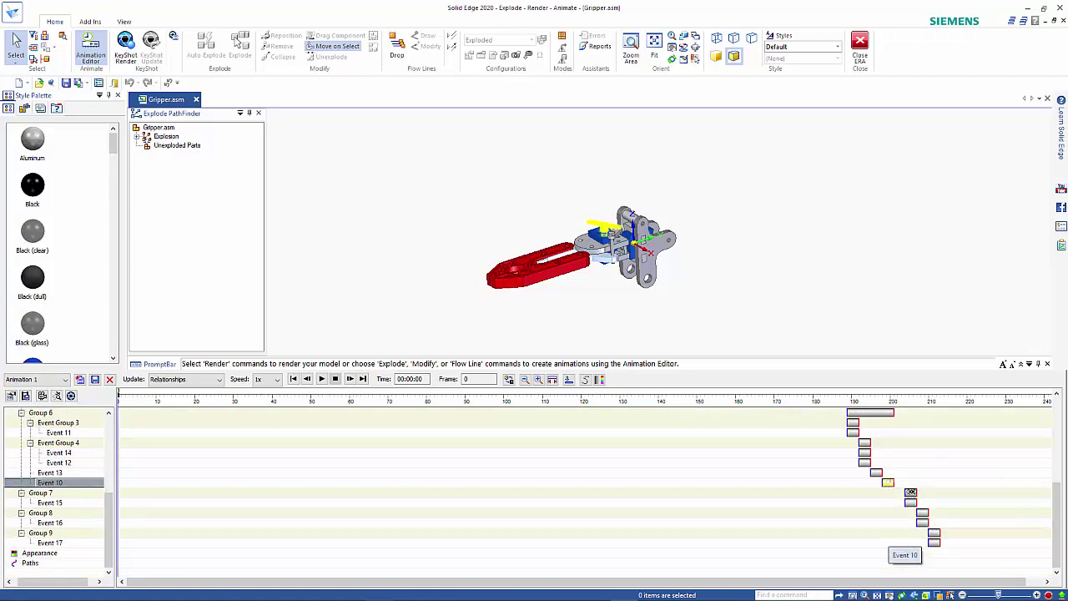
pyautogui.click(911, 493)
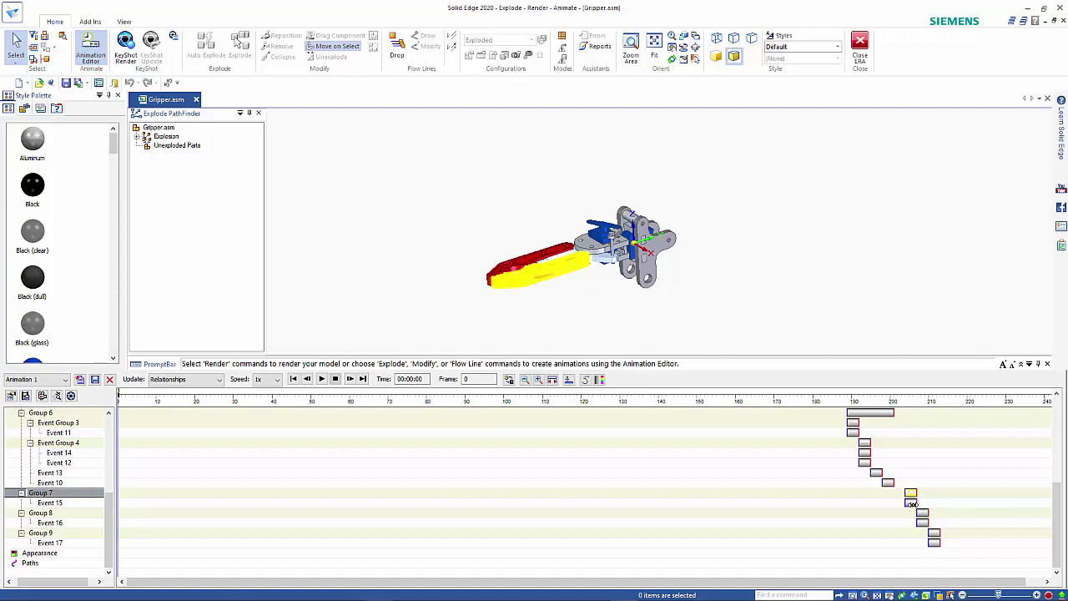
pyautogui.click(911, 503)
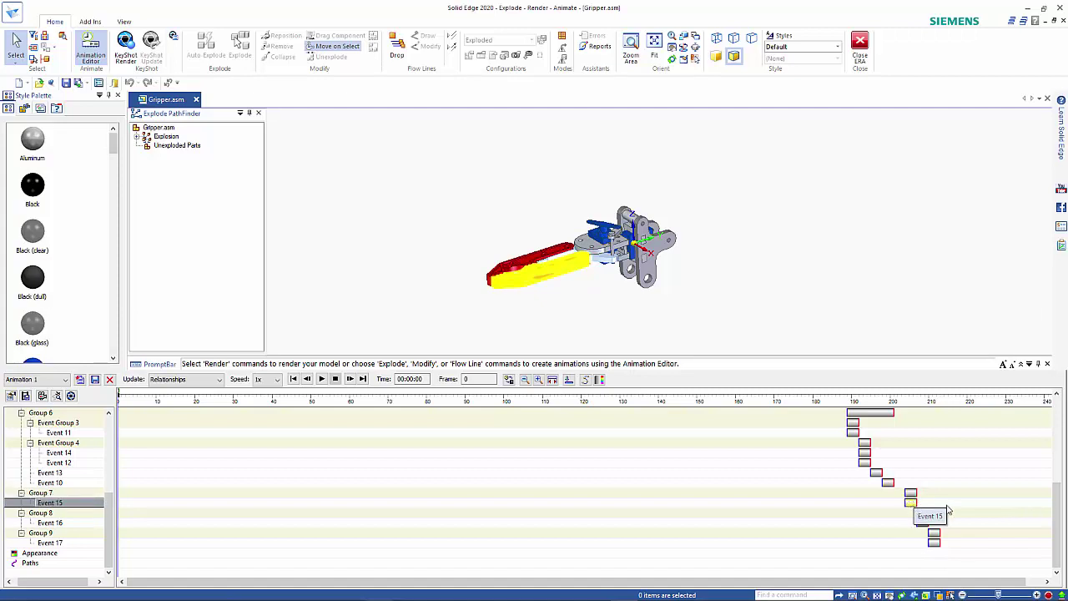
pyautogui.click(952, 506)
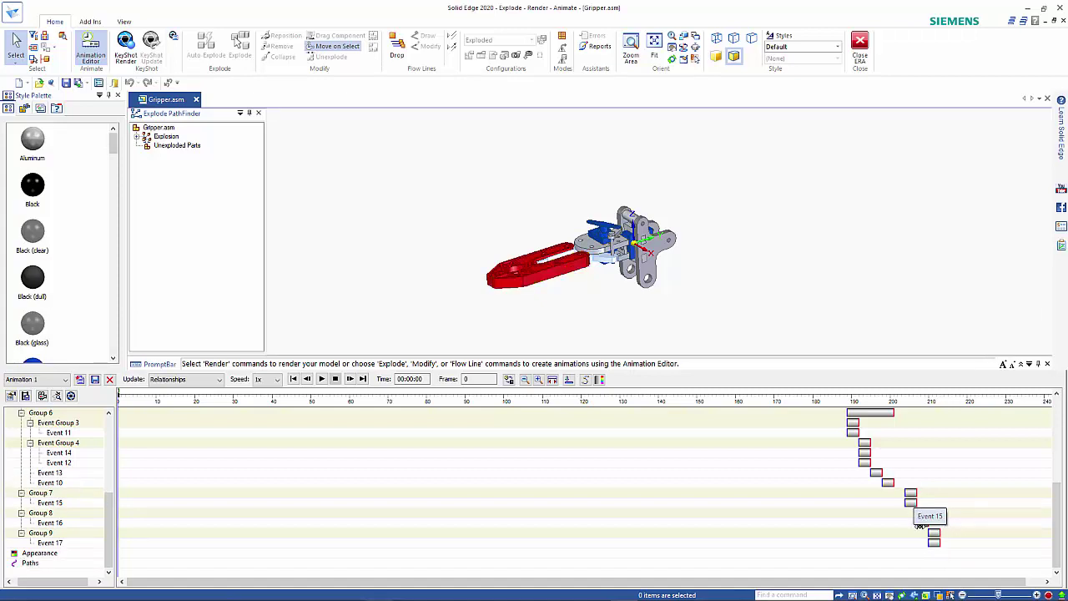
pyautogui.click(922, 524)
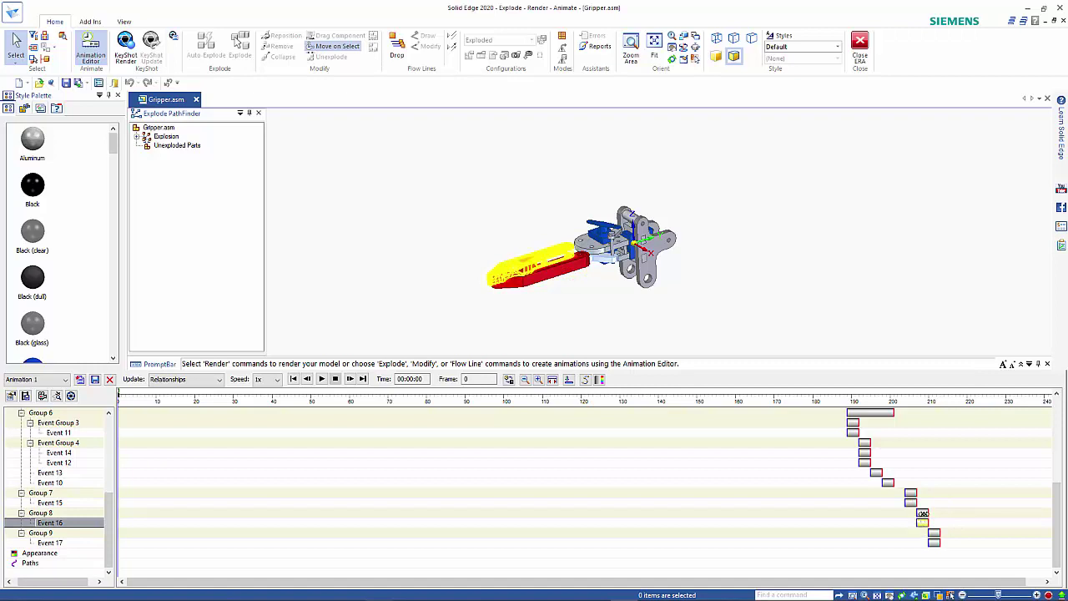
pyautogui.moveTo(922, 513); pyautogui.dragTo(911, 518)
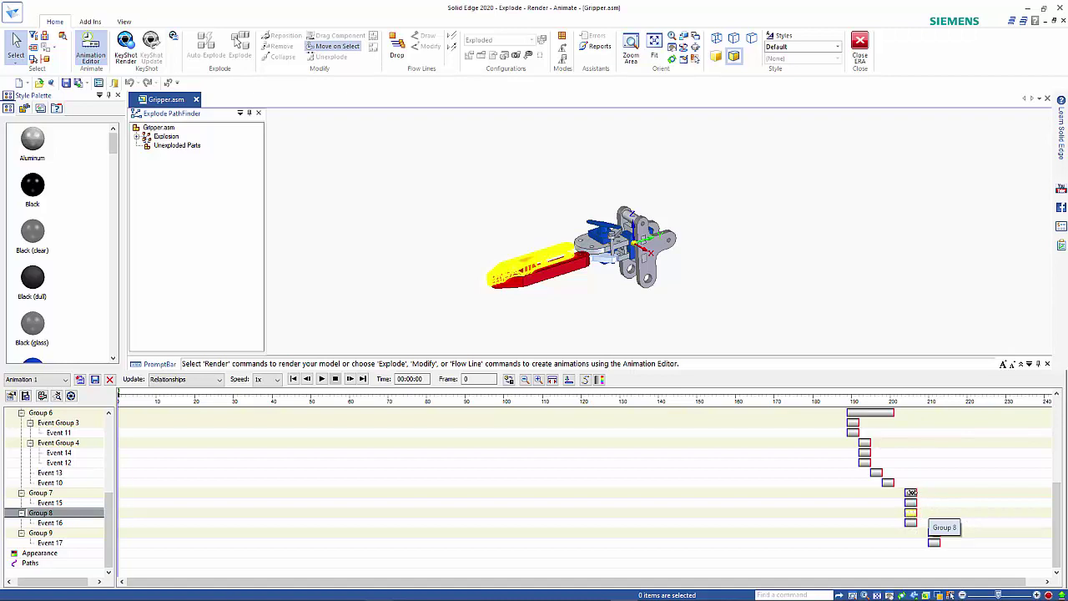
pyautogui.click(911, 493)
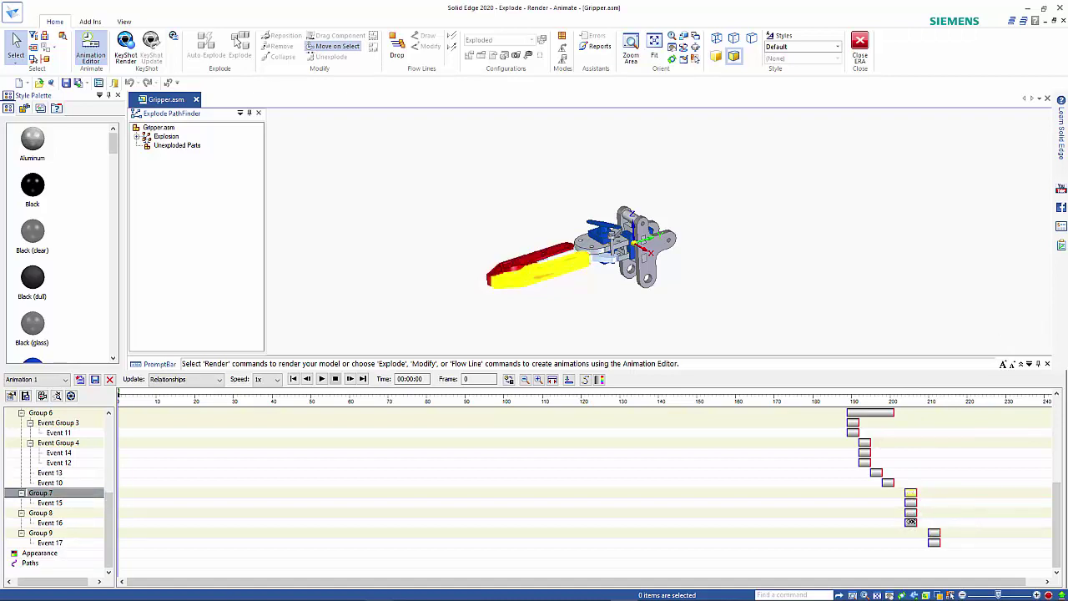
# - Move Groups 7 and 8 together to start directly after Group 6, at about frame 200, and Group 9 directly behind them, at about frame 203
pyautogui.keyDown('ctrl'); pyautogui.click(911, 522); pyautogui.keyUp('ctrl')
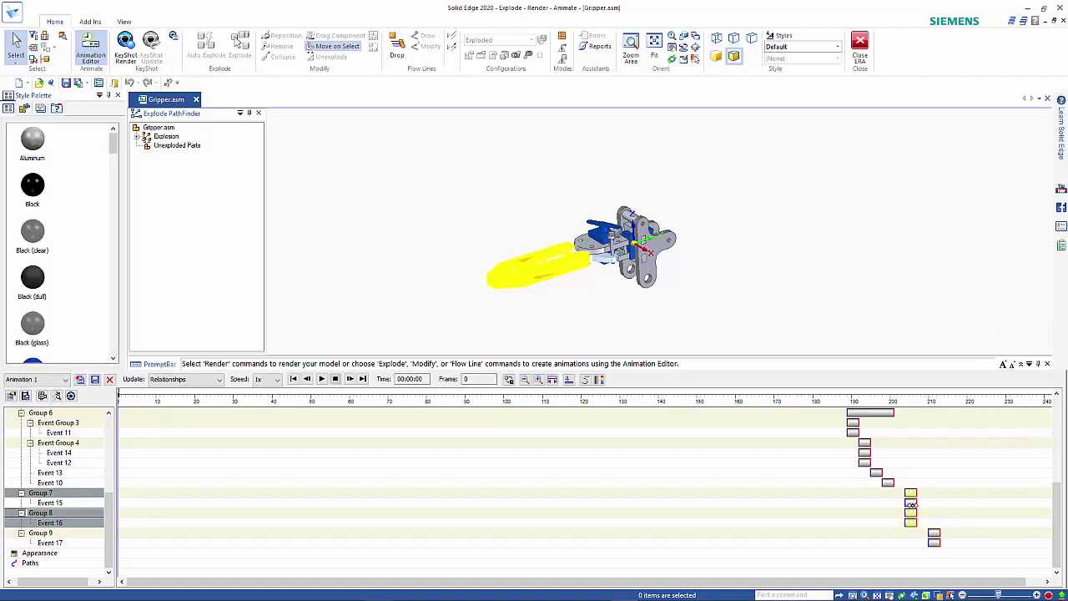
pyautogui.moveTo(912, 505)
pyautogui.mouseDown()
pyautogui.moveTo(900, 493)
pyautogui.moveTo(912, 514)
pyautogui.moveTo(900, 513)
pyautogui.mouseUp()
pyautogui.click(934, 532)
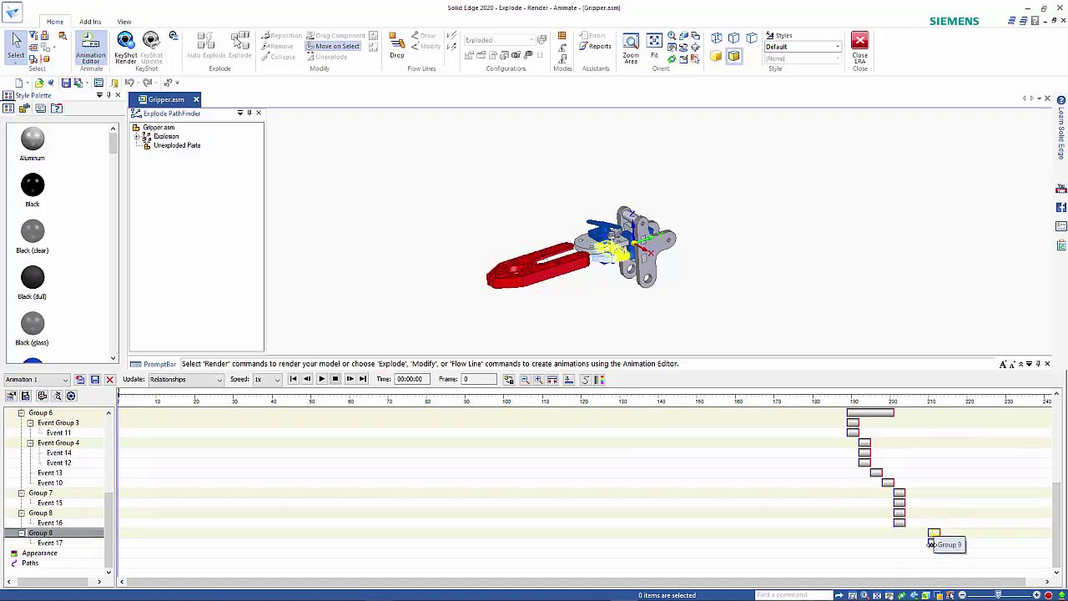
pyautogui.moveTo(934, 533); pyautogui.dragTo(910, 534)
# - Play the whole animation to check the motor motion and retimed explosion, and save Animation 1
pyautogui.click(322, 379)
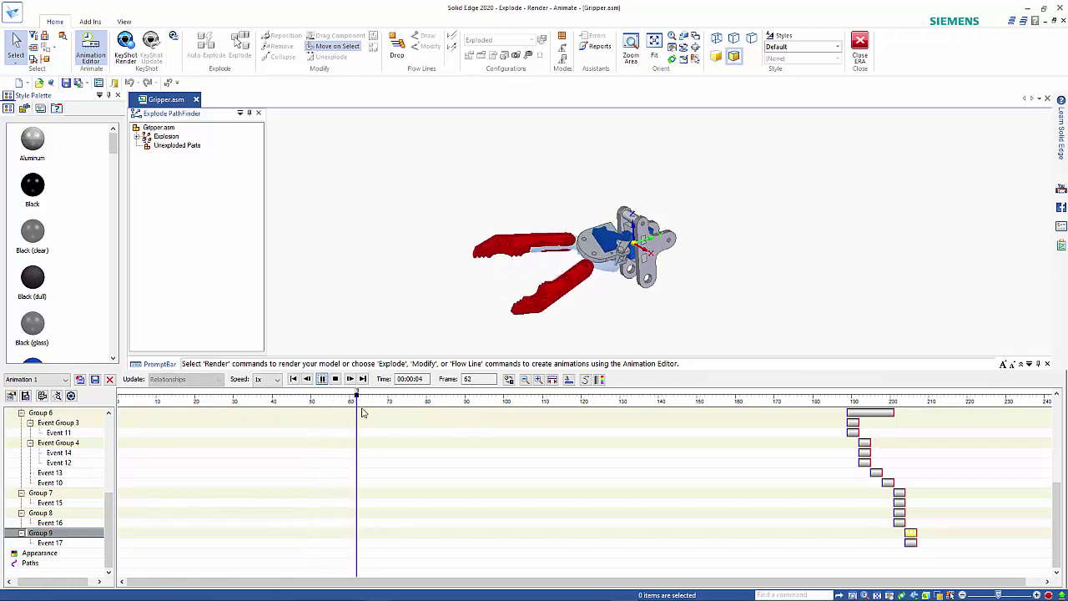
pyautogui.scroll(4, 587, 459)
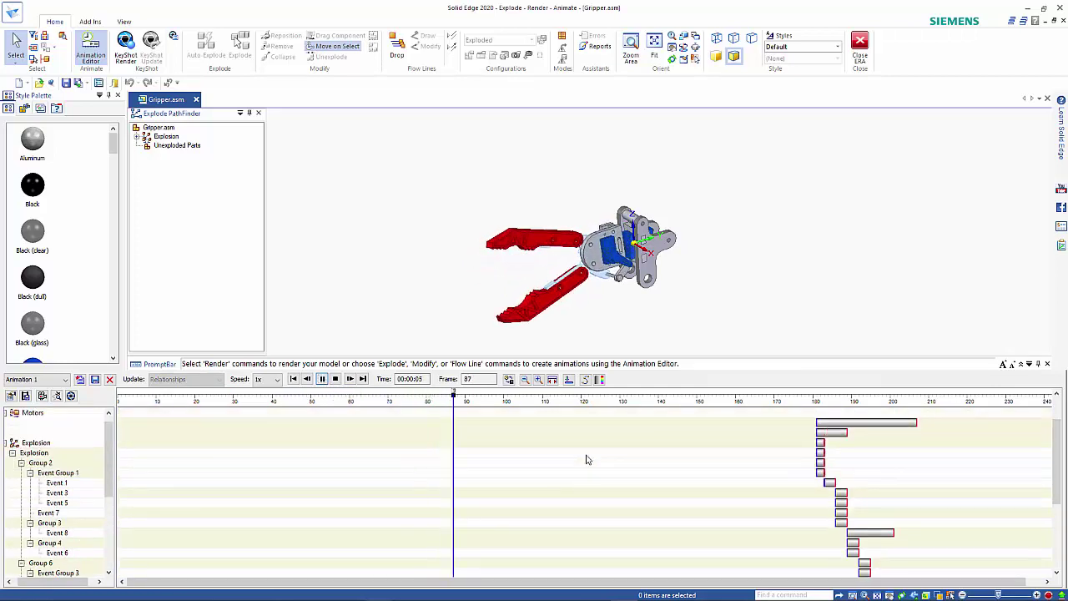
pyautogui.scroll(2, 587, 459)
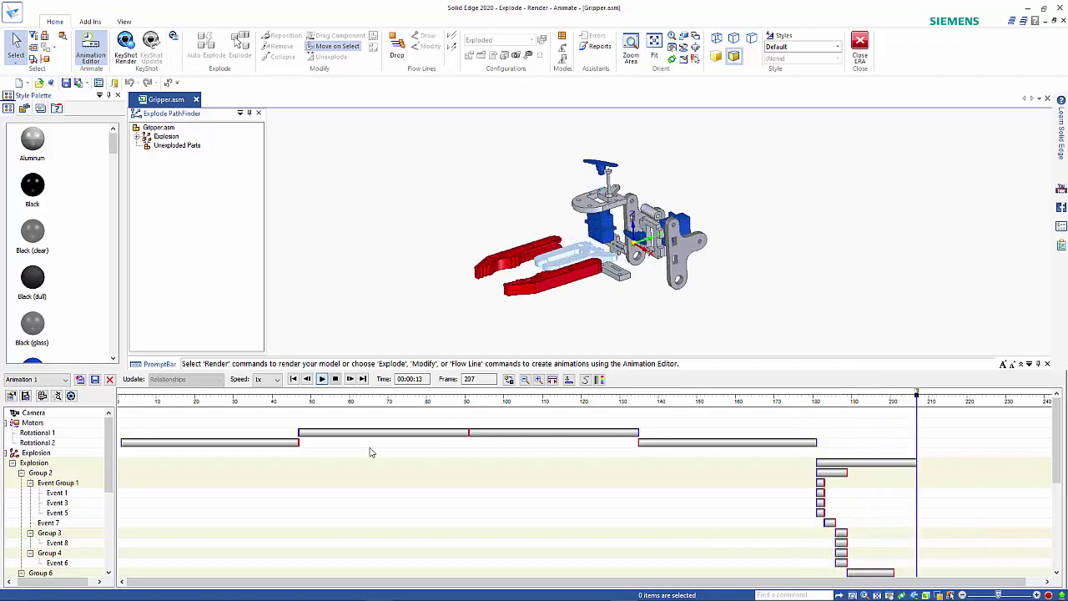
pyautogui.click(93, 380)
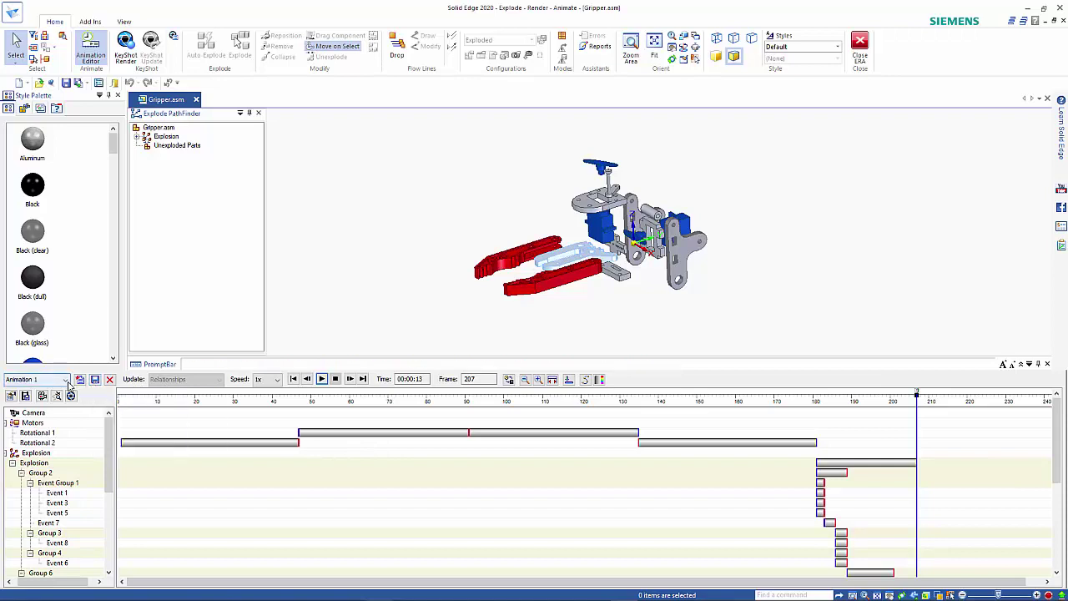
# - Open the Save As Movie dialog for the animation, review the available file types, and close it without saving a movie
pyautogui.click(25, 396)
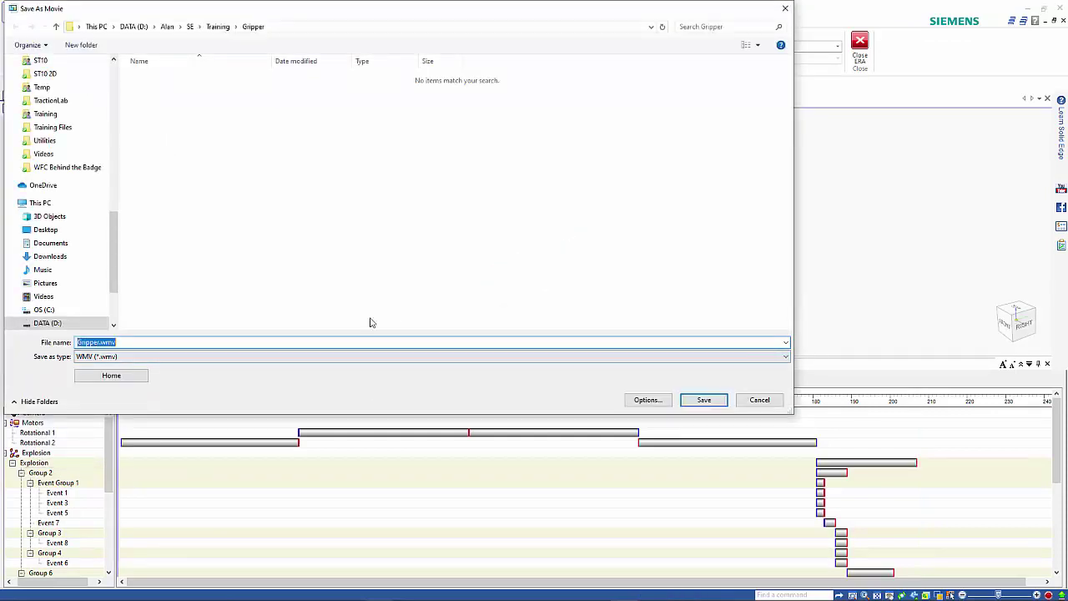
pyautogui.press('Tab')
pyautogui.hotkey('alt', 'Down')
pyautogui.press('Down')
pyautogui.press('Up')
pyautogui.press('Up')
pyautogui.press('Down')
pyautogui.press('Up')
pyautogui.press('Down')
pyautogui.press('Up')
pyautogui.press('Down')
pyautogui.press('Up')
pyautogui.press('Down')
pyautogui.press('Down')
pyautogui.press('Escape')
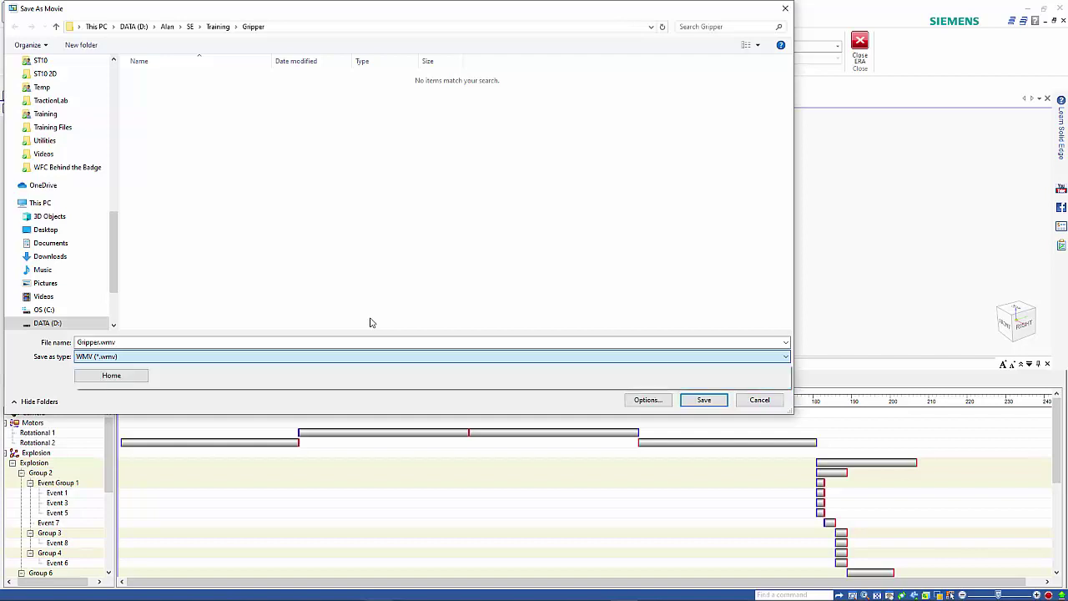
pyautogui.press('Escape')
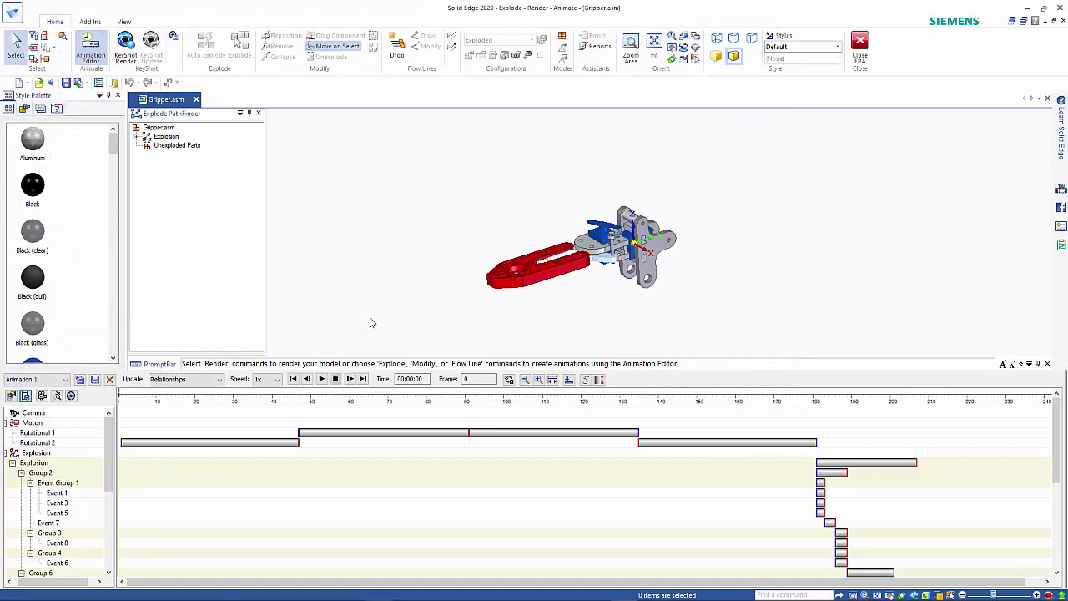